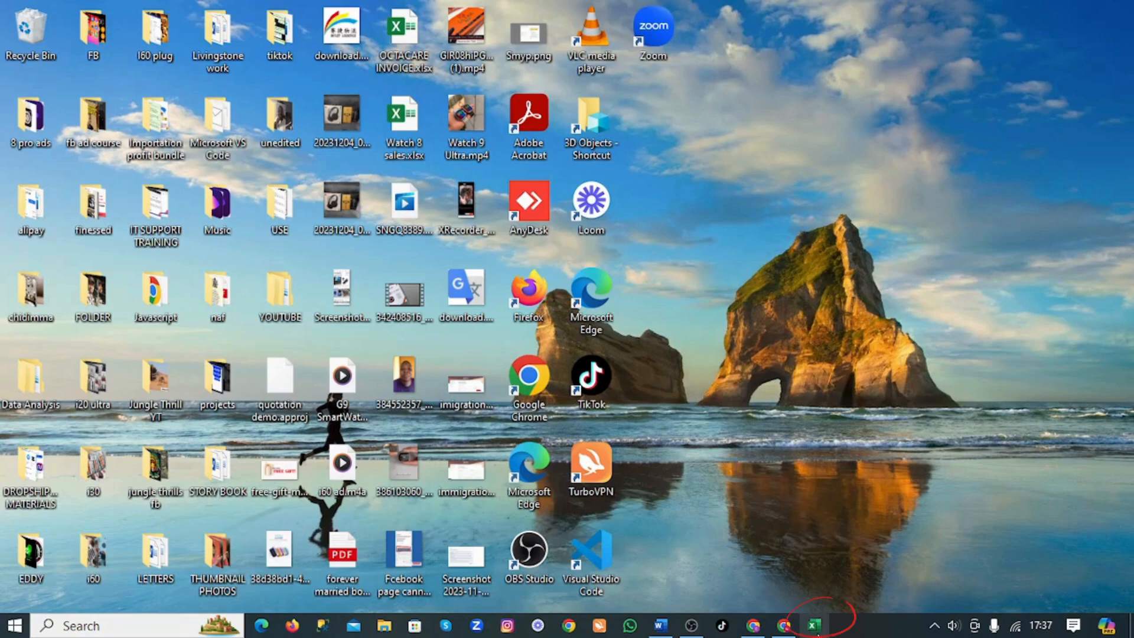
Search 'excel' in the Windows taskbar search and launch Excel from the results
left_click(120, 625)
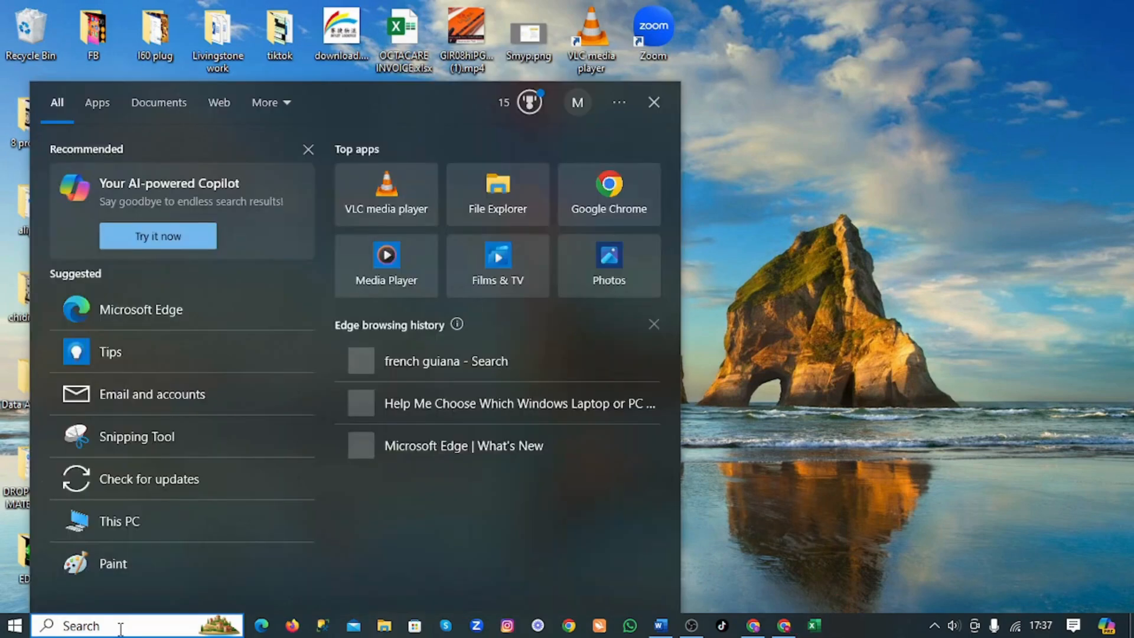
type("exce")
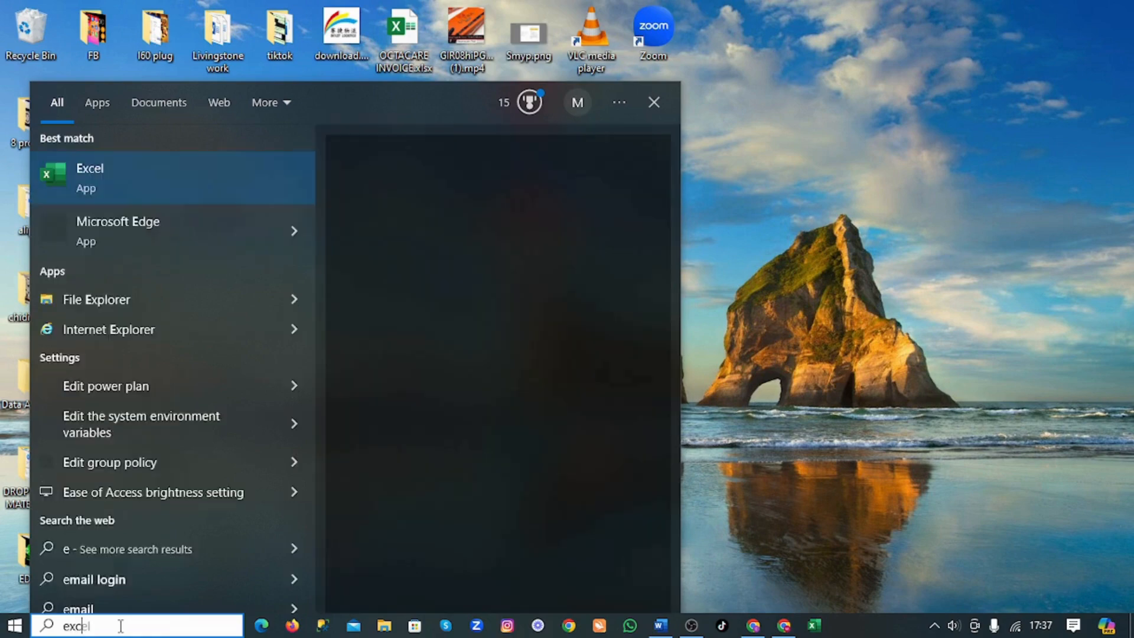
type("l")
left_click(196, 180)
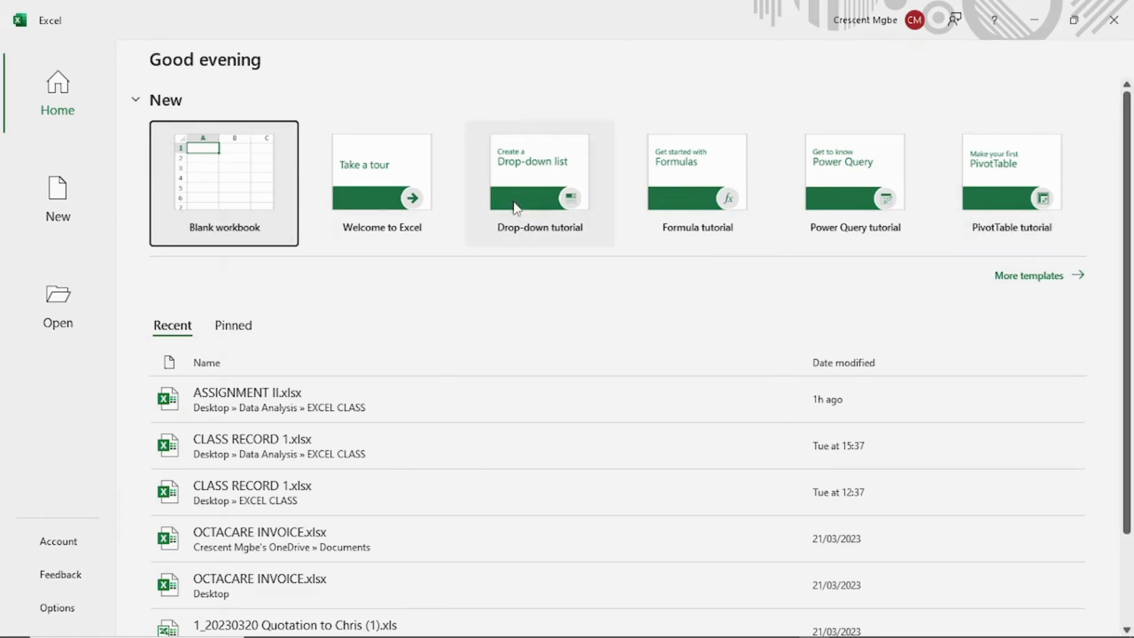
Create a Blank workbook (Book1), glance at the File view, then return to Sheet1
left_click(242, 165)
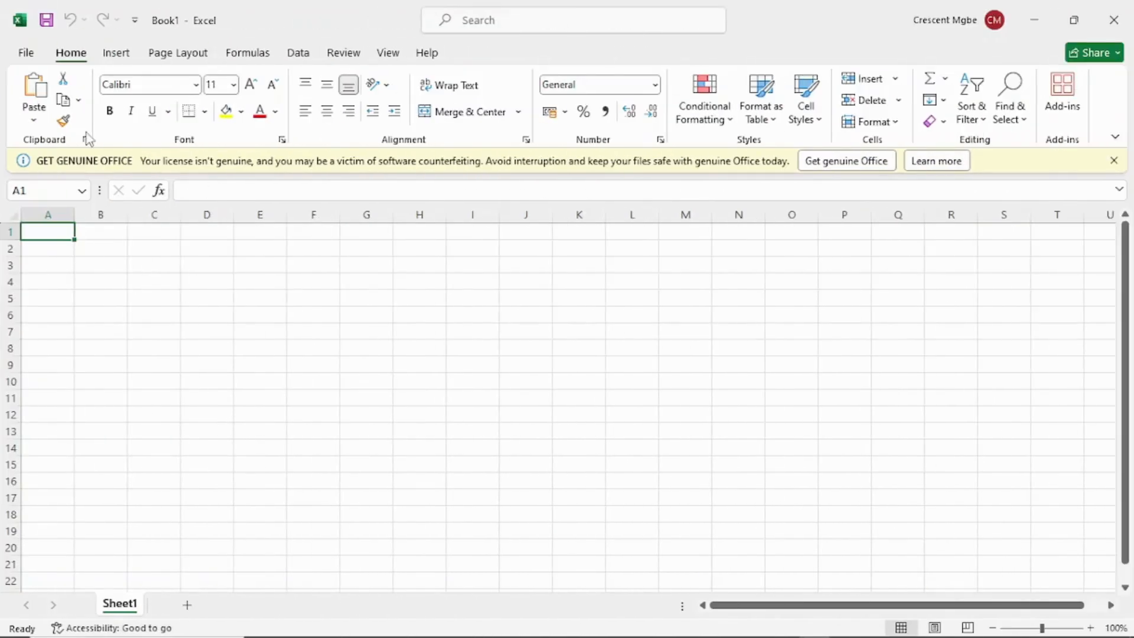
left_click(27, 53)
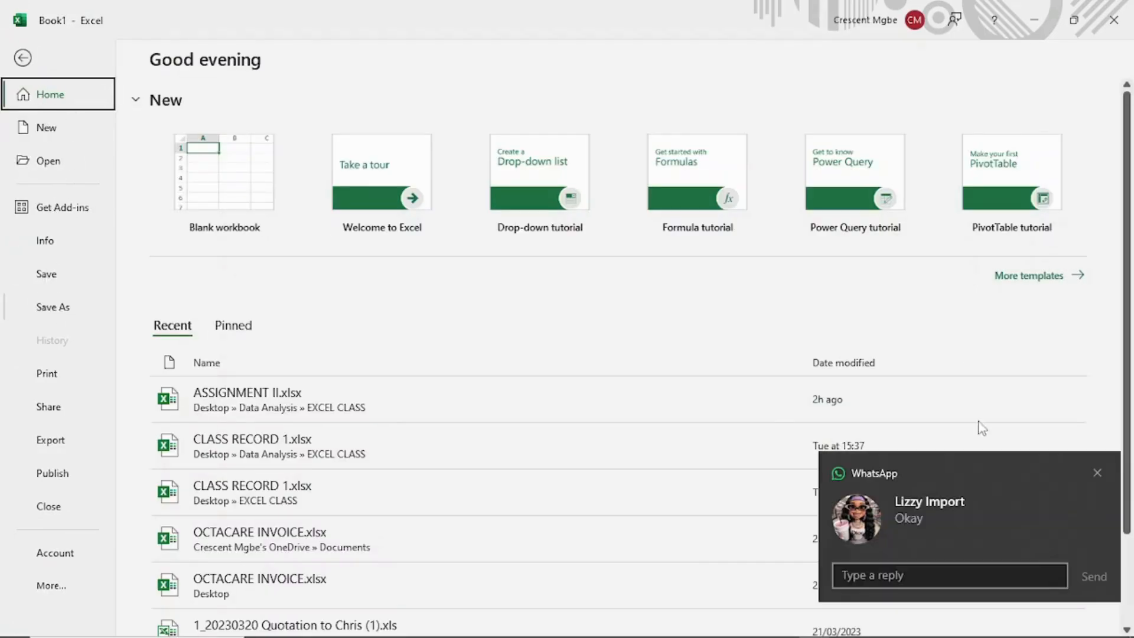
left_click(1096, 472)
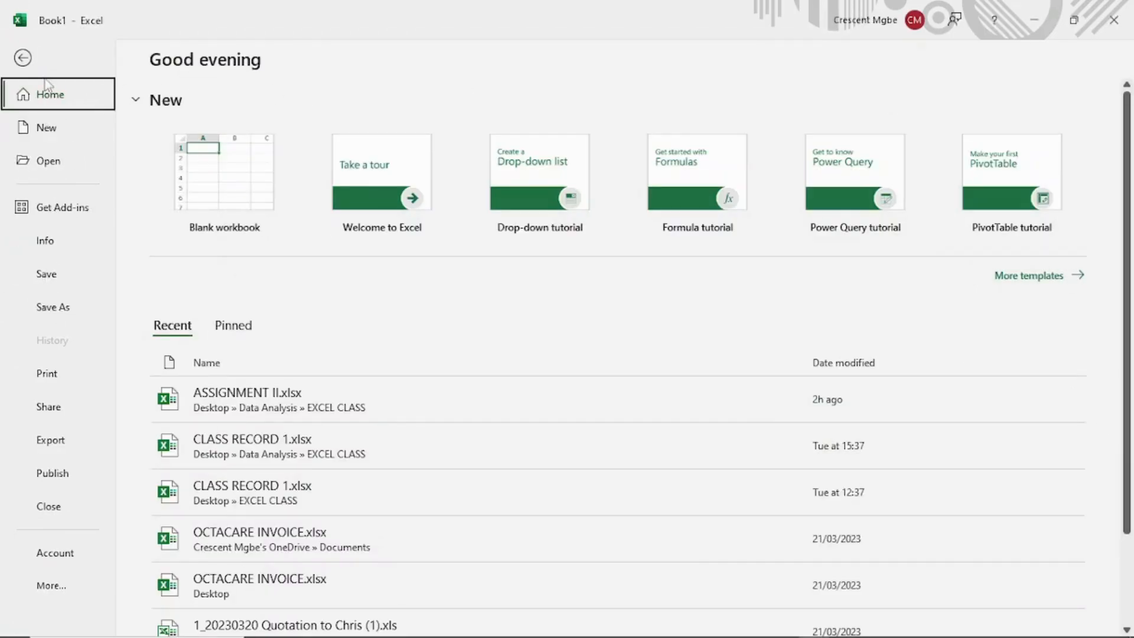
left_click(23, 58)
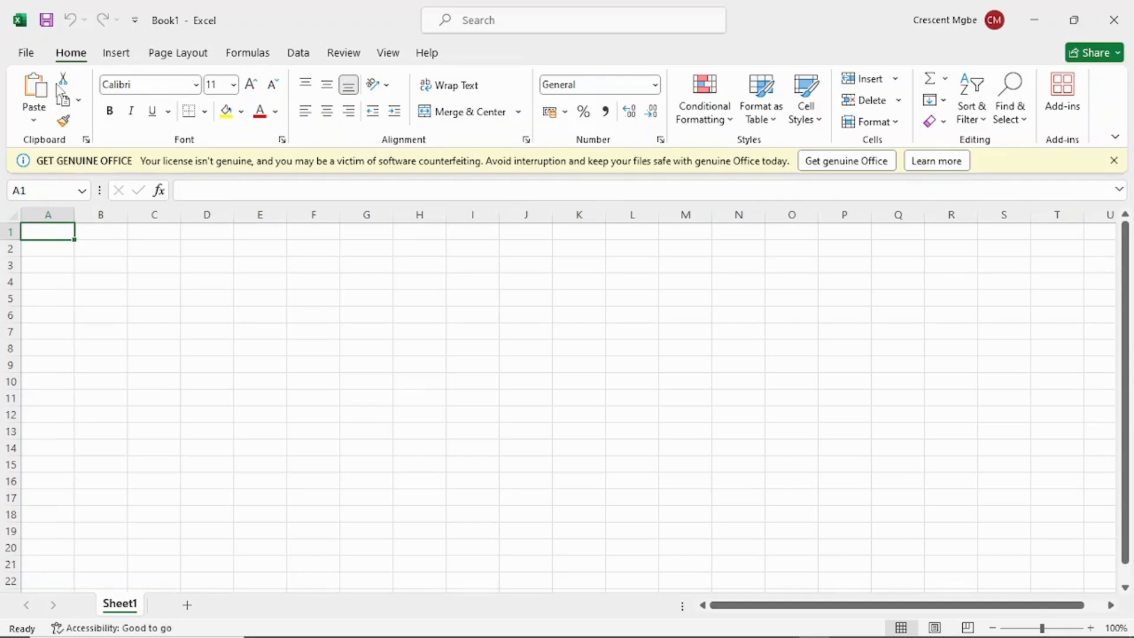
left_click(117, 54)
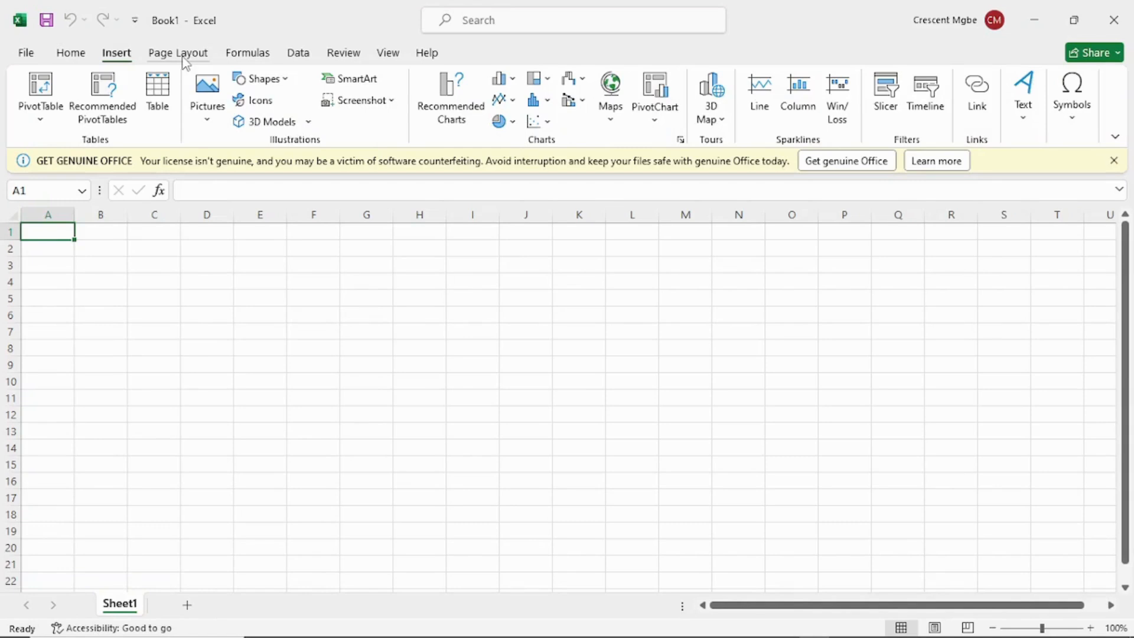
left_click(247, 53)
left_click(298, 54)
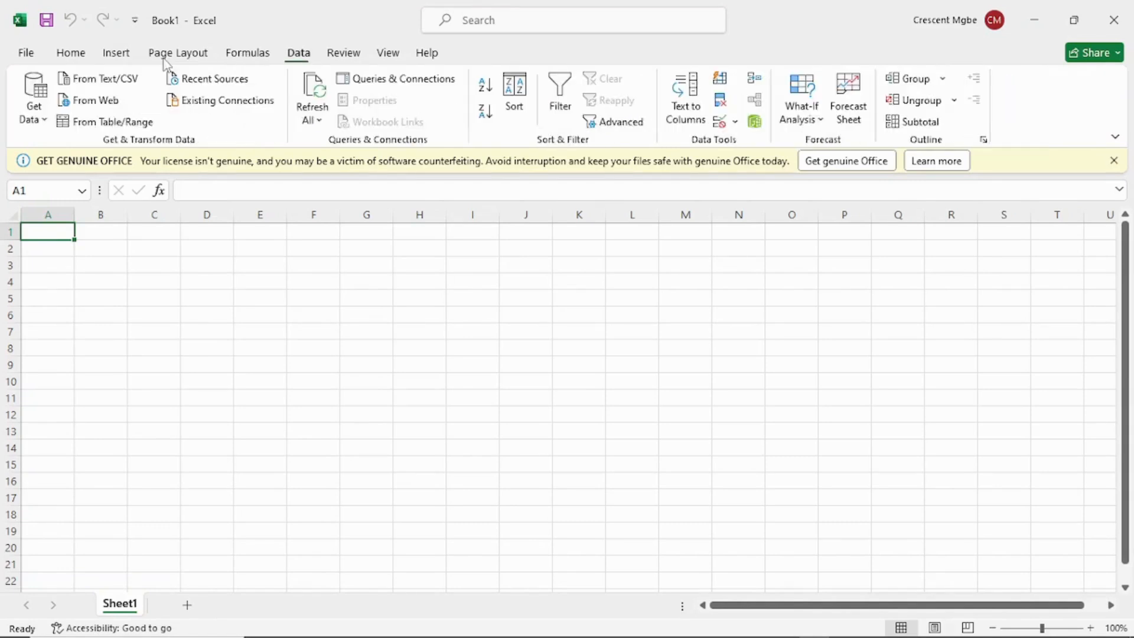
left_click(81, 57)
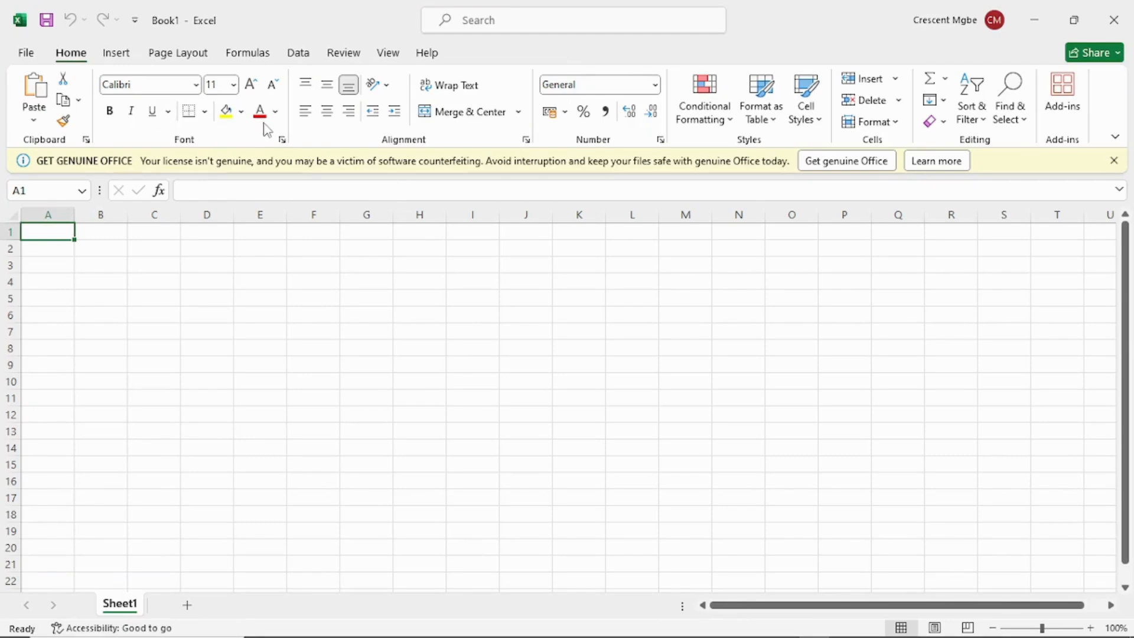
left_click(248, 54)
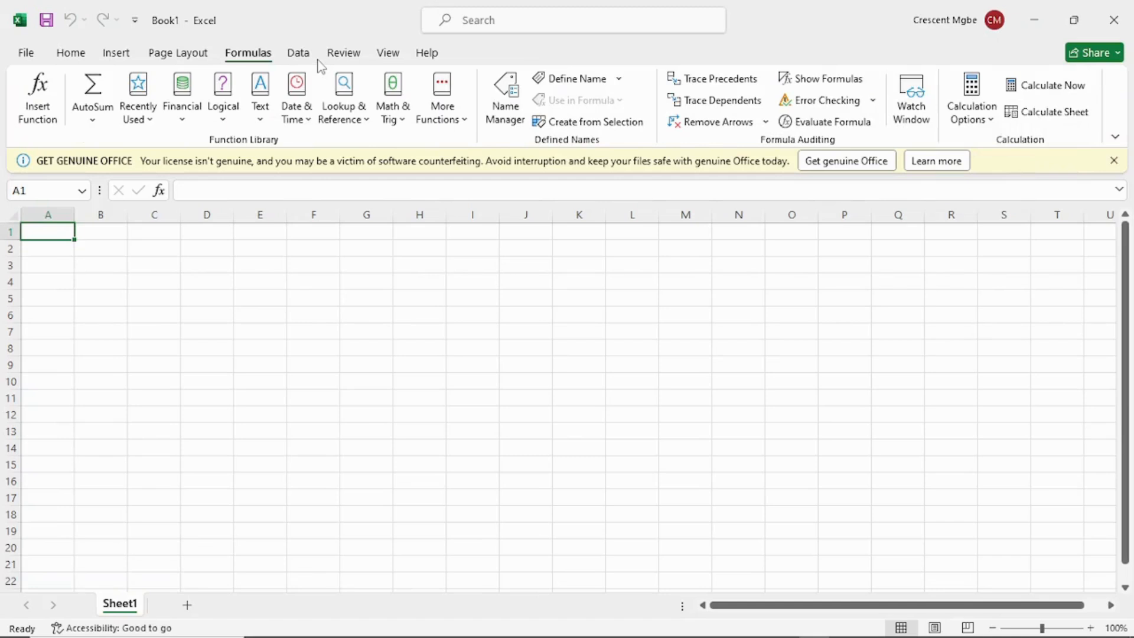
left_click(343, 53)
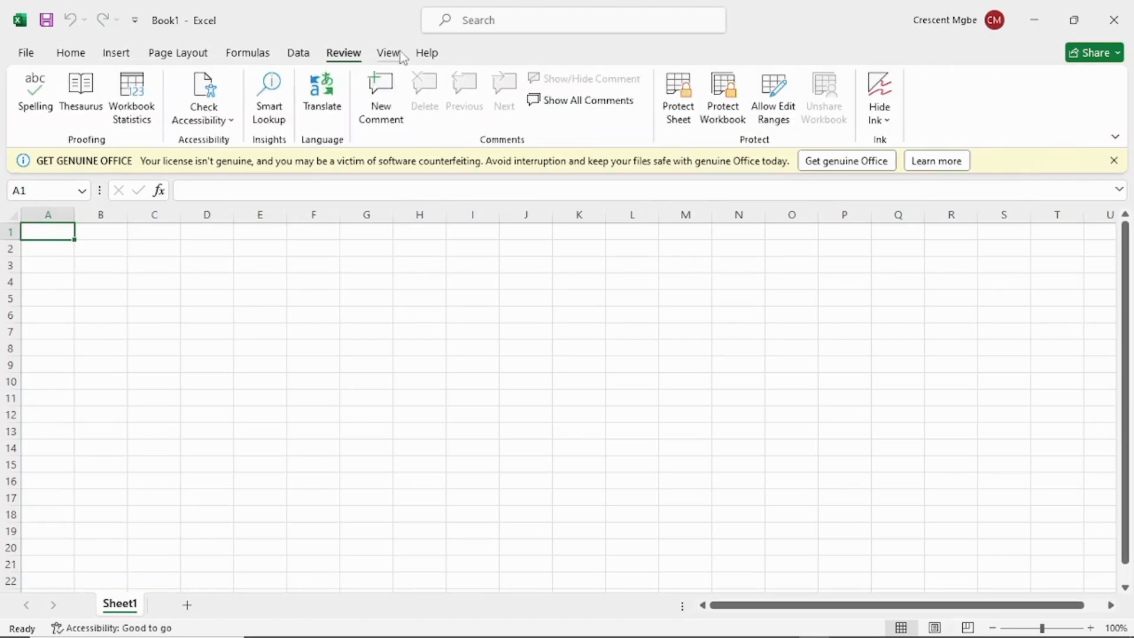
left_click(399, 55)
left_click(114, 54)
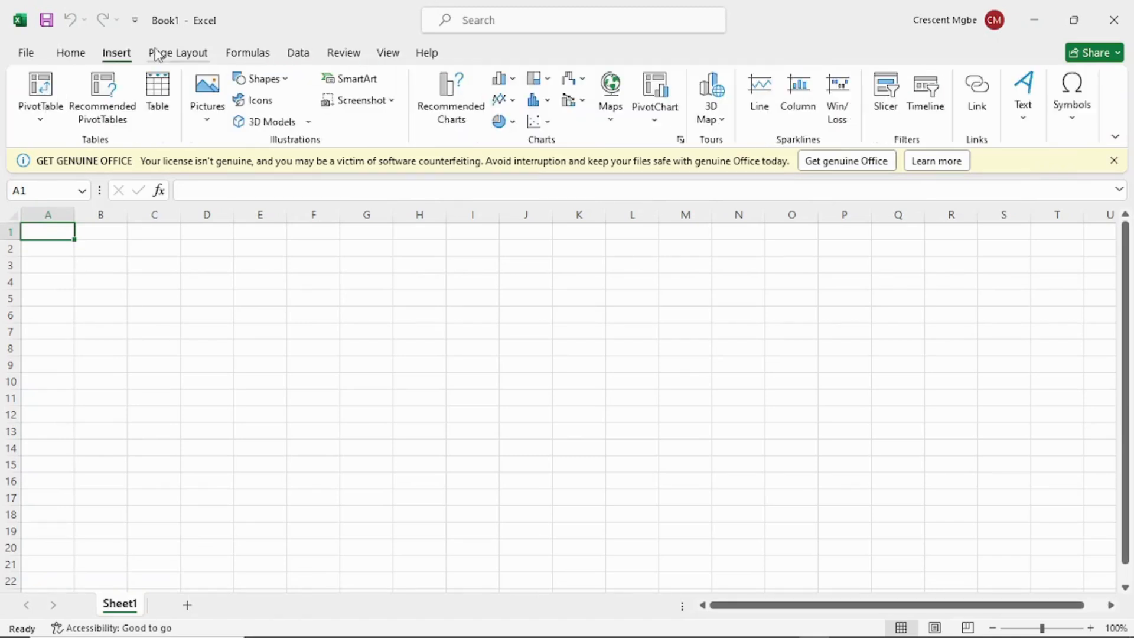
left_click(157, 53)
left_click(74, 53)
left_click(97, 230)
left_click(145, 235)
left_click(204, 245)
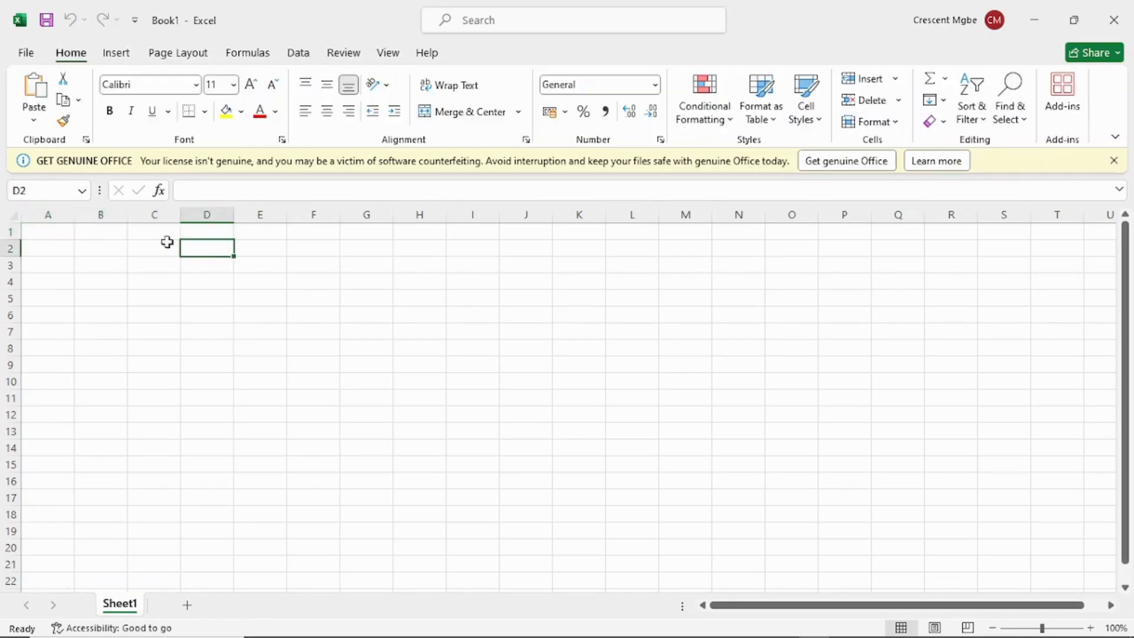
left_click(45, 213)
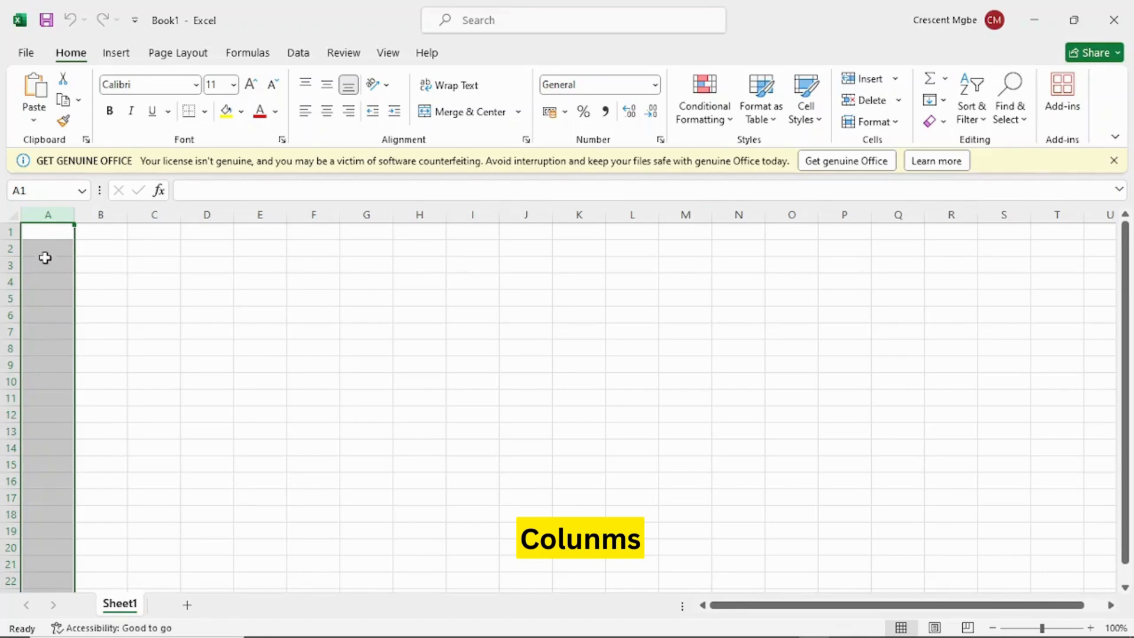
left_click(10, 231)
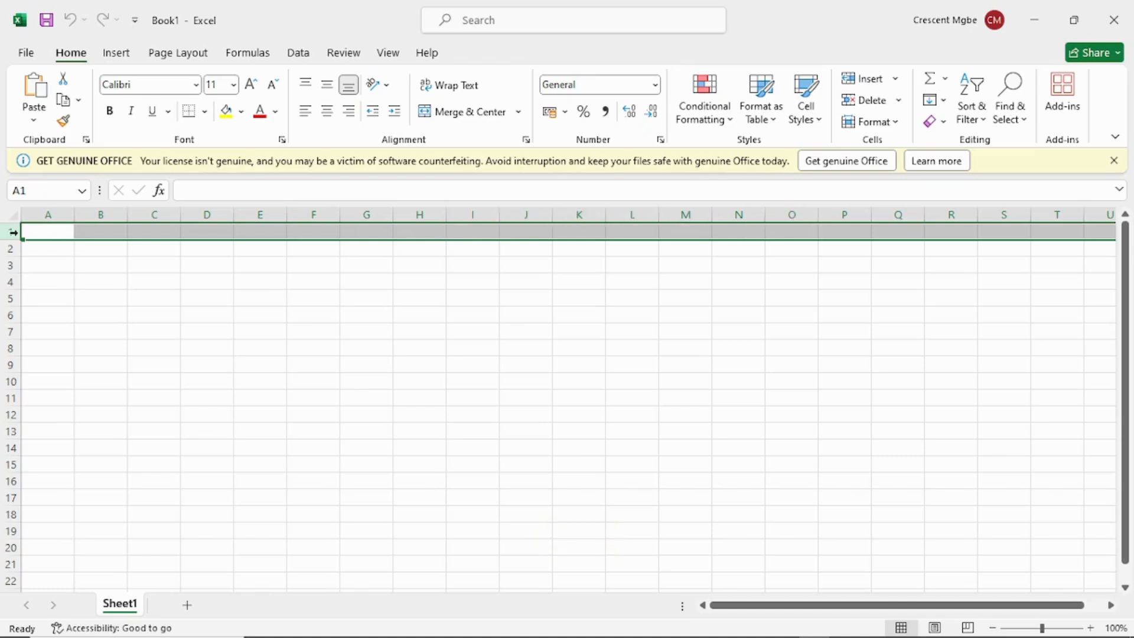
left_click(45, 232)
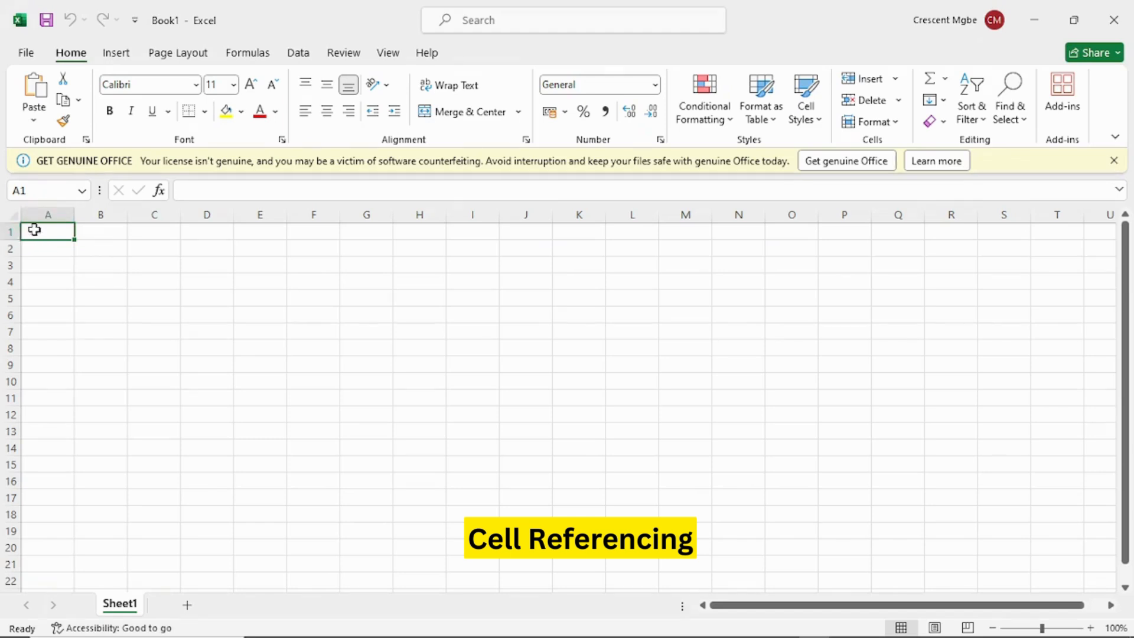
left_click(27, 190)
left_click(105, 232)
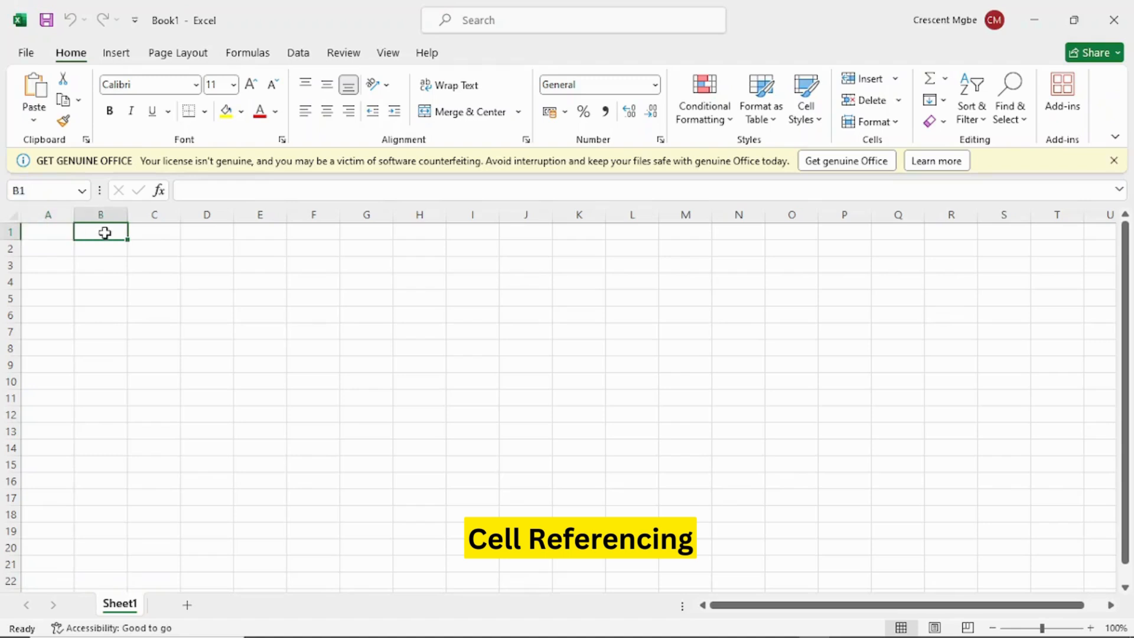
left_click(160, 236)
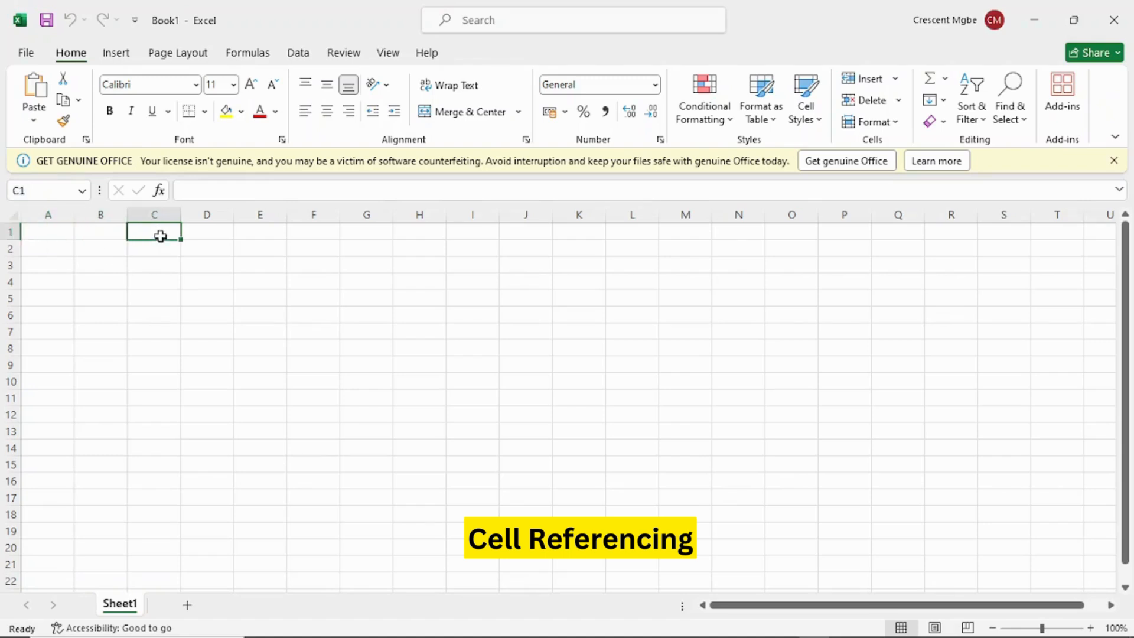
left_click(55, 252)
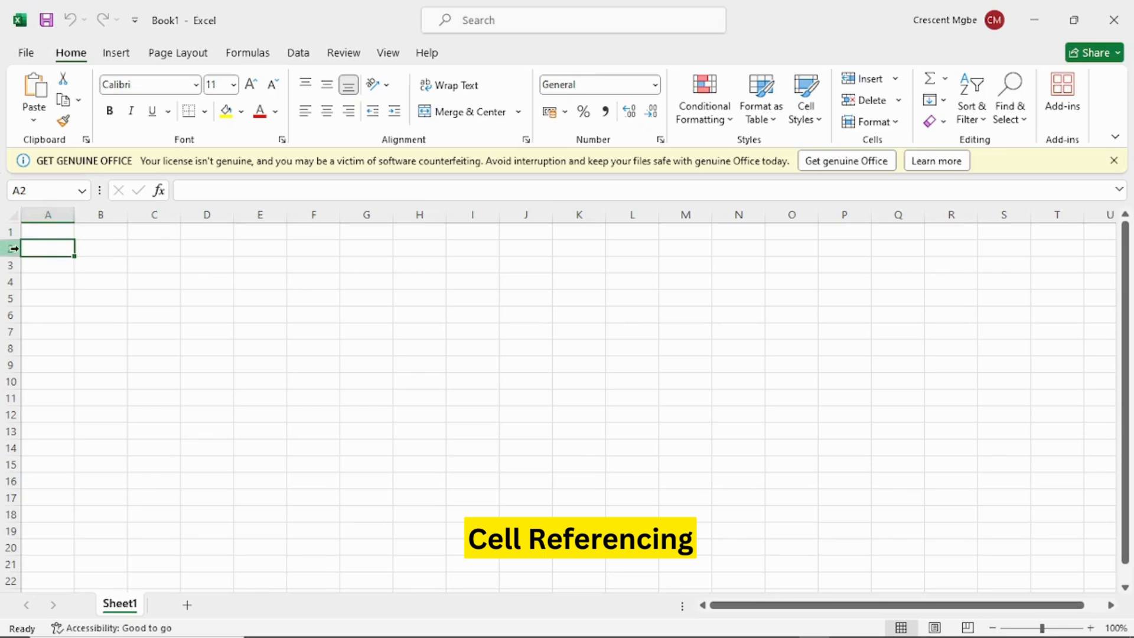
left_click(308, 269)
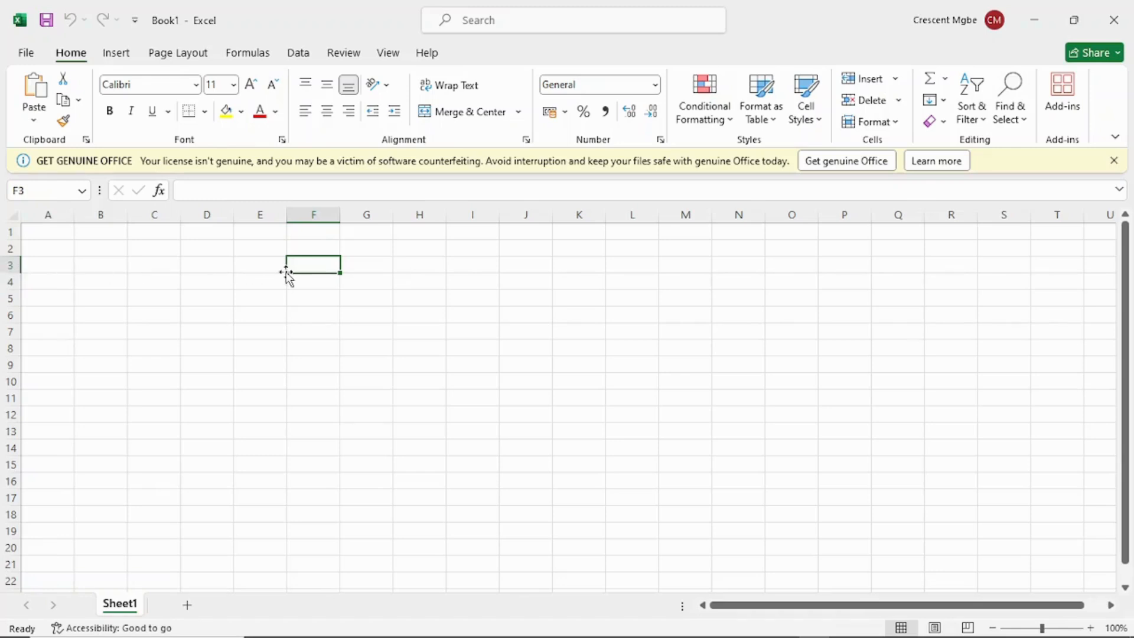
left_click(214, 283)
left_click(331, 299)
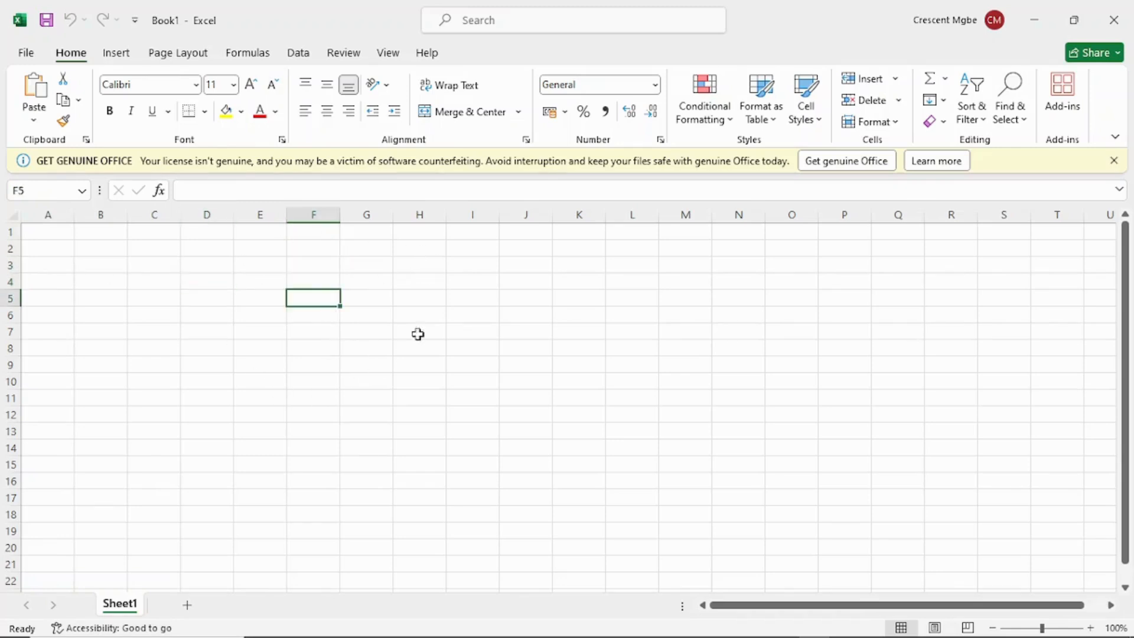
left_click(422, 315)
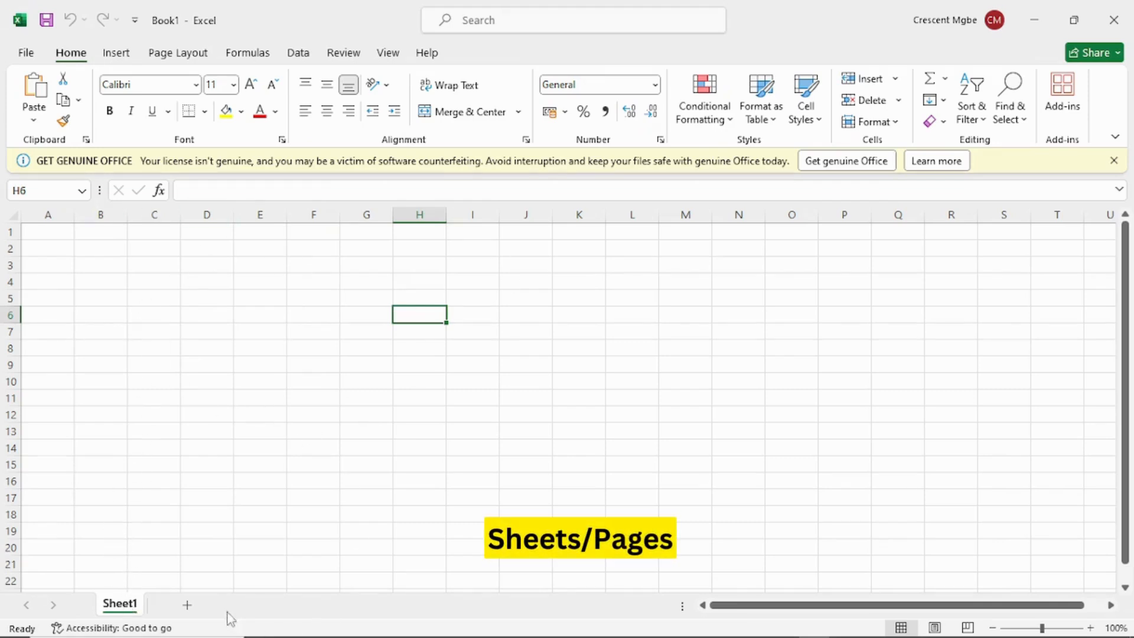
left_click(188, 605)
left_click(243, 604)
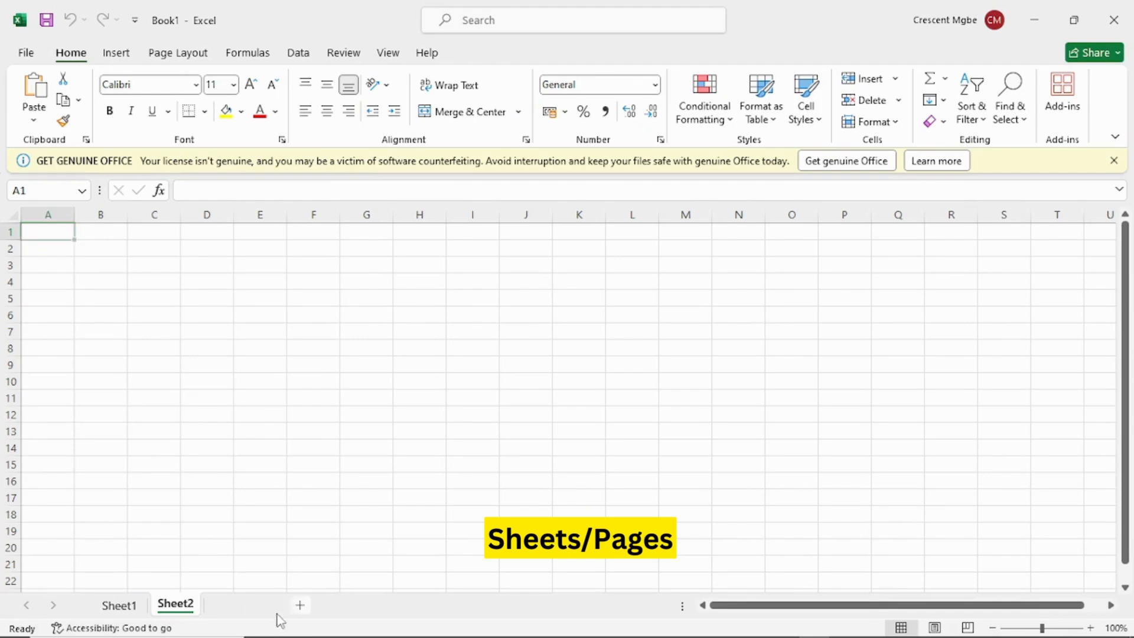
left_click(300, 605)
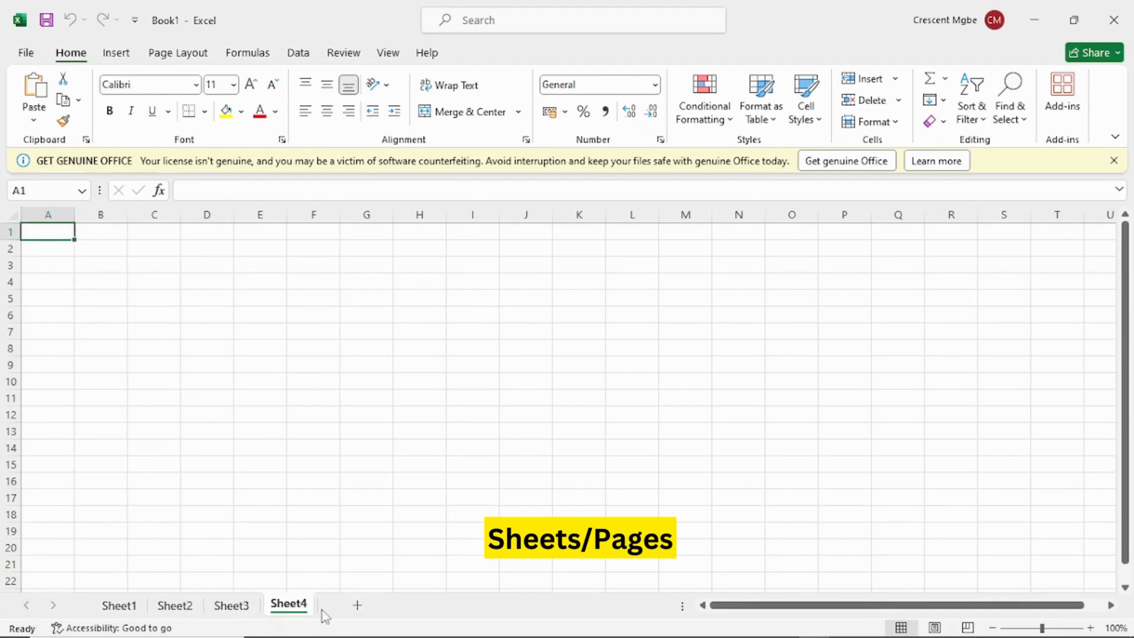
left_click(78, 281)
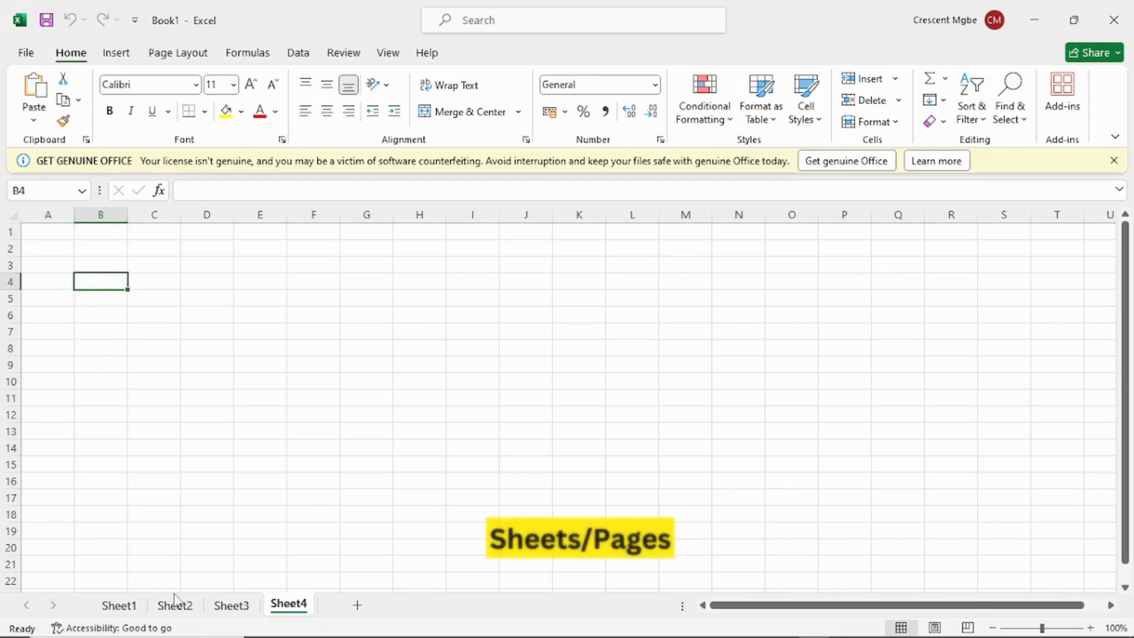
left_click(231, 605)
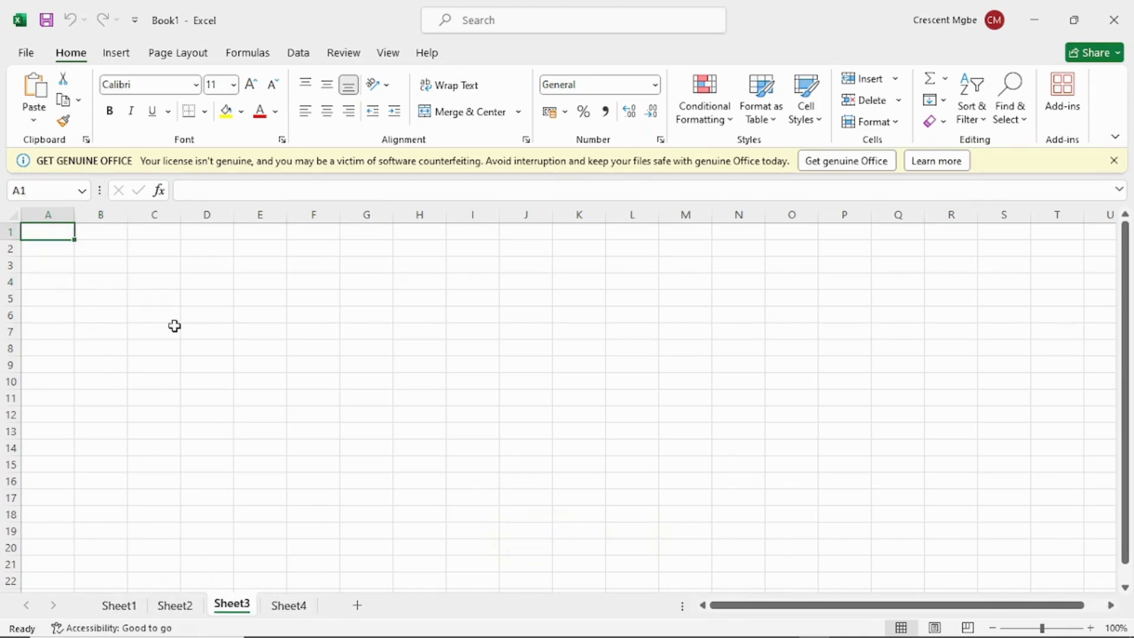
left_click(120, 606)
left_click(168, 317)
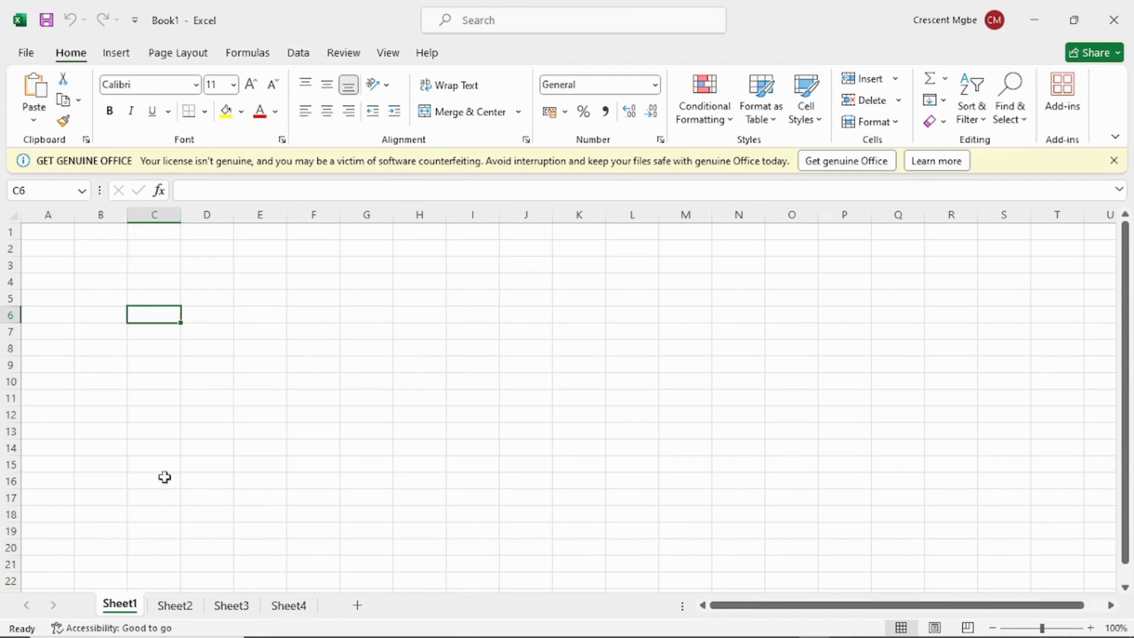
left_click(176, 607)
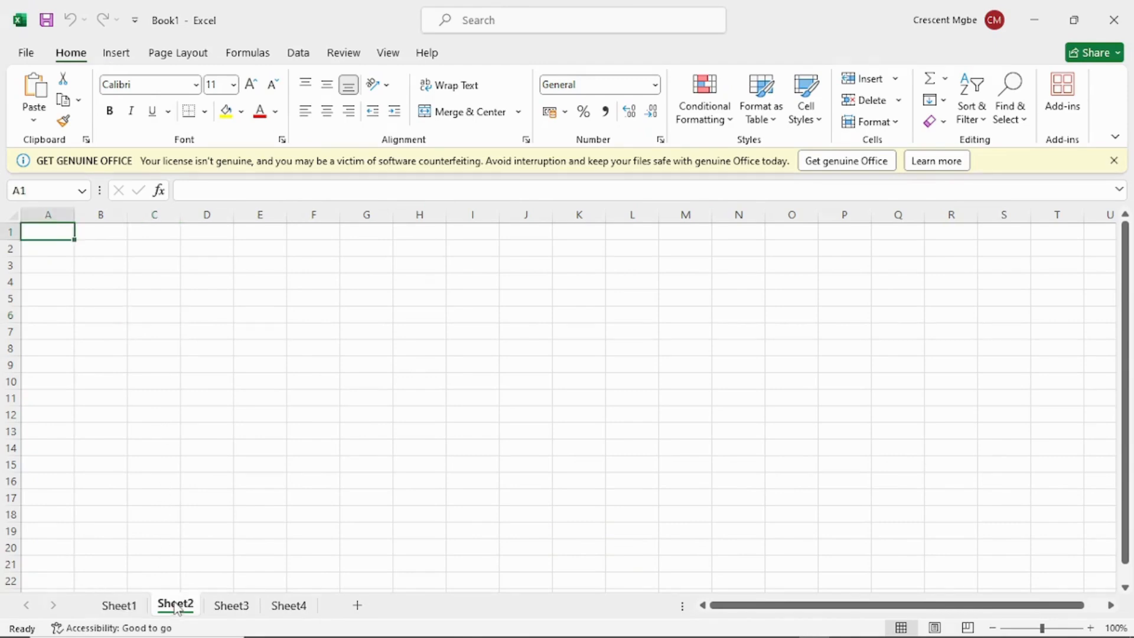
left_click(198, 326)
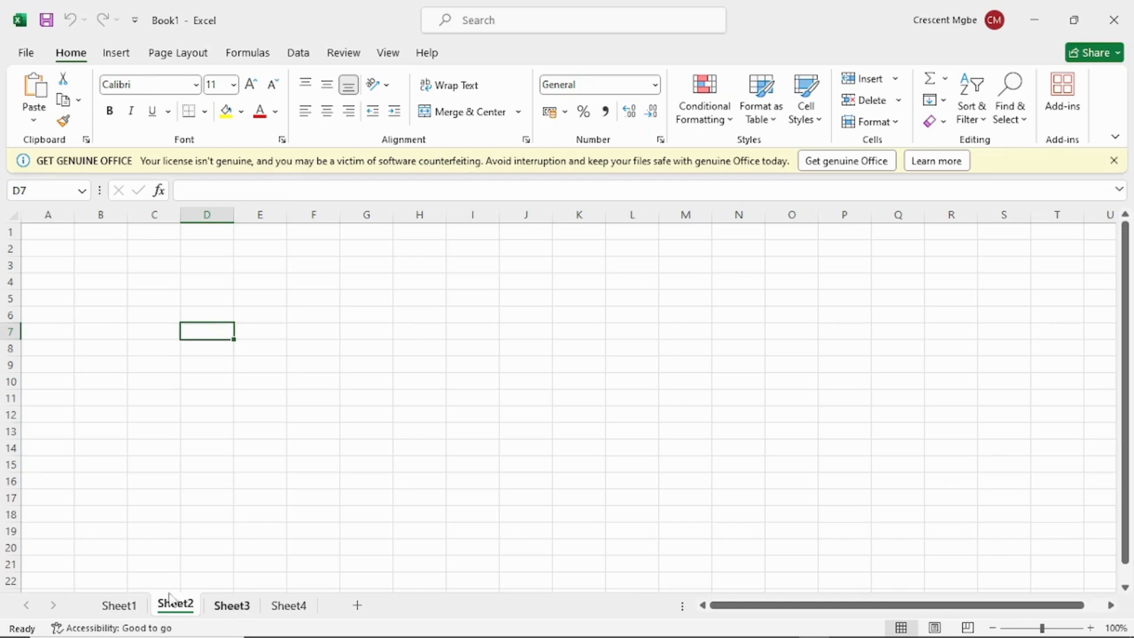
left_click(231, 606)
left_click(120, 609)
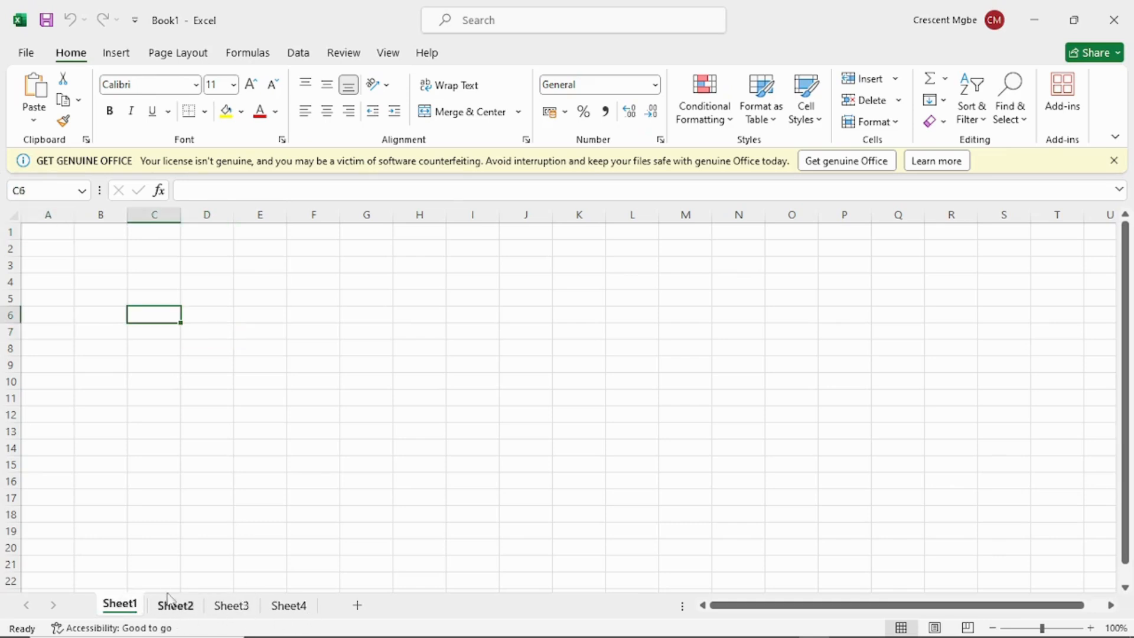
left_click(226, 378)
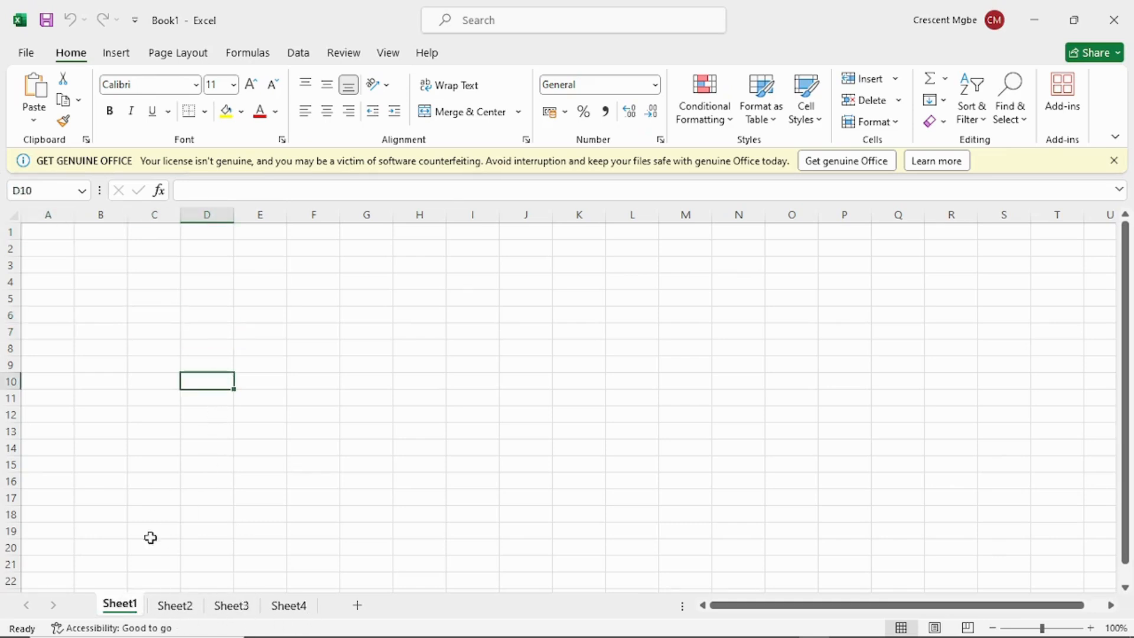
left_click(173, 608)
left_click(231, 606)
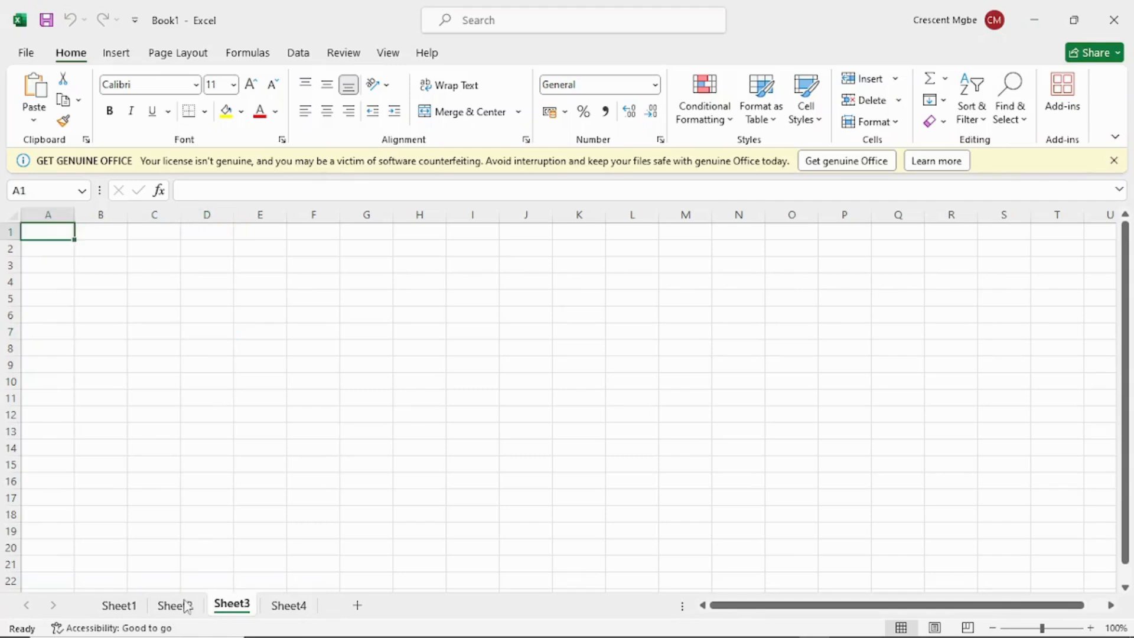
left_click(120, 606)
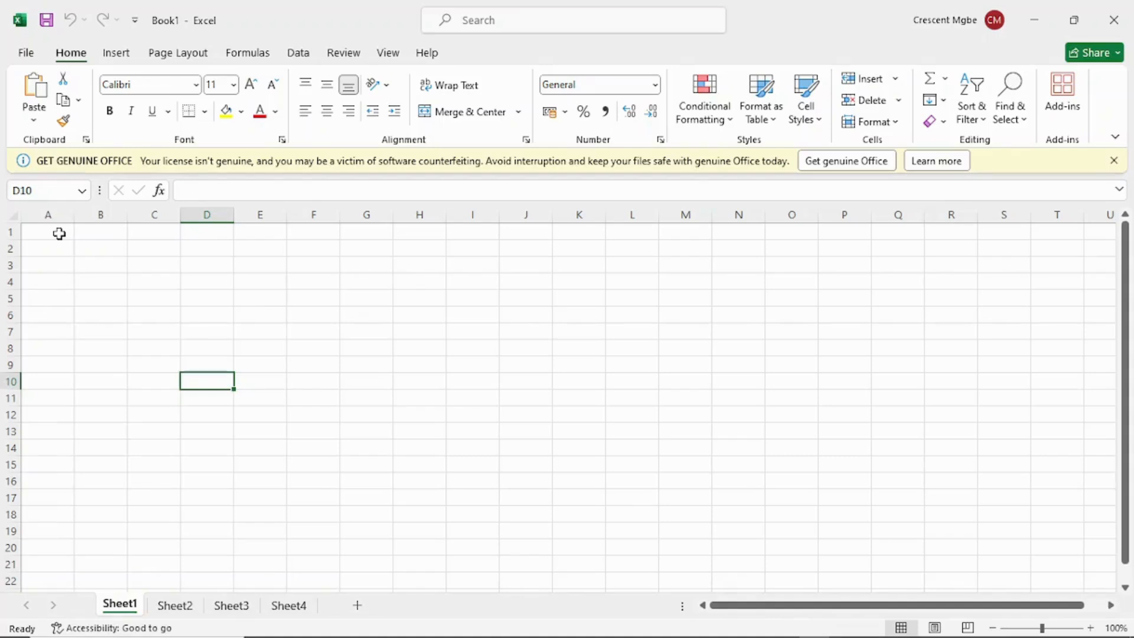
left_click(24, 54)
Save As to This PC > Desktop, renaming Book1 to CLASS RECORD
left_click(55, 312)
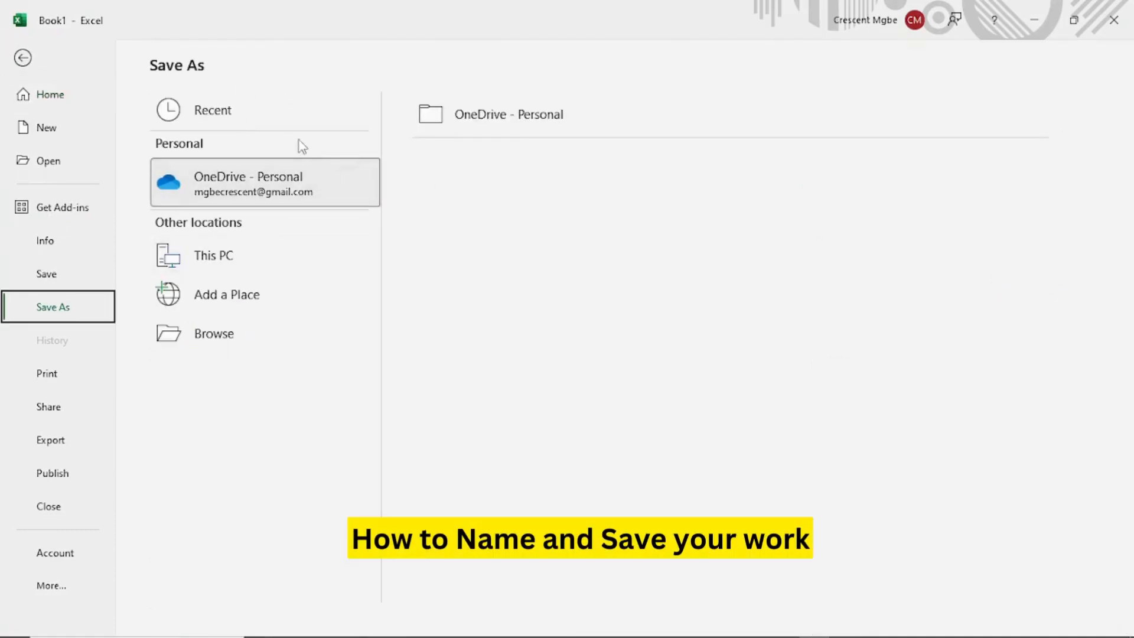
left_click(238, 255)
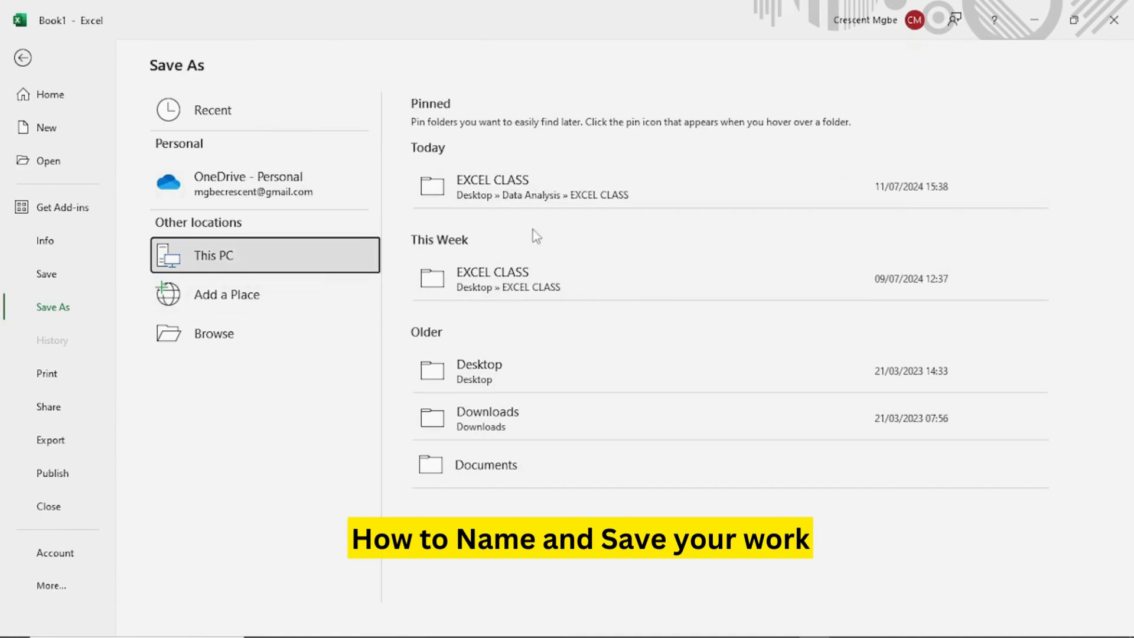
left_click(543, 387)
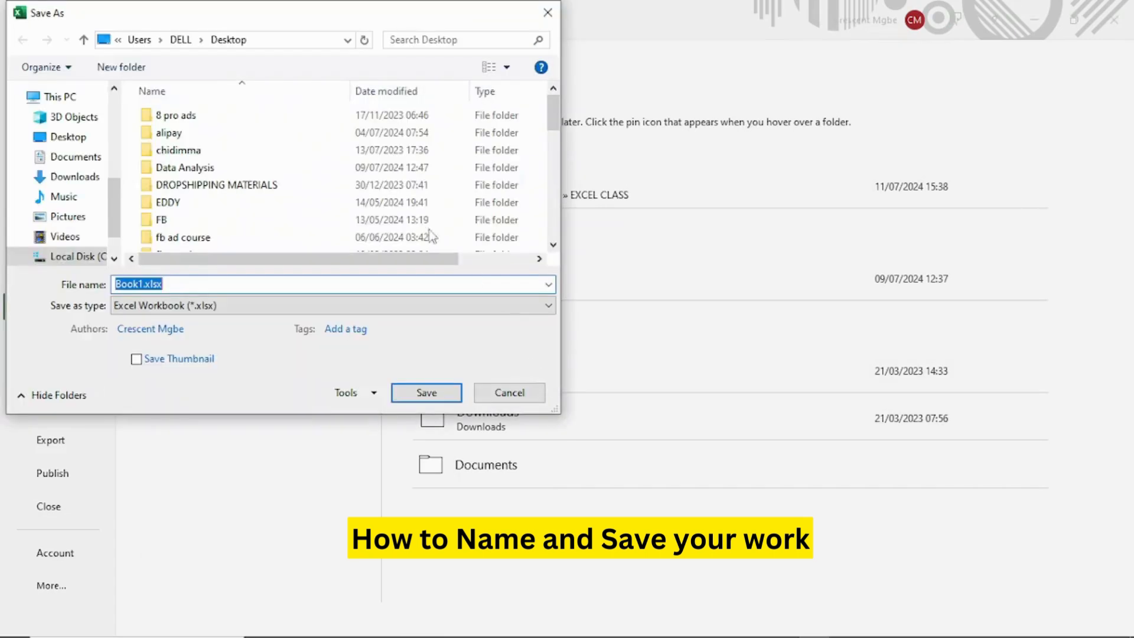
left_click(143, 283)
key("BackSpace")
key("BackSpace")
key("BackSpace")
key("BackSpace")
key("BackSpace")
type("CLASS RECORD")
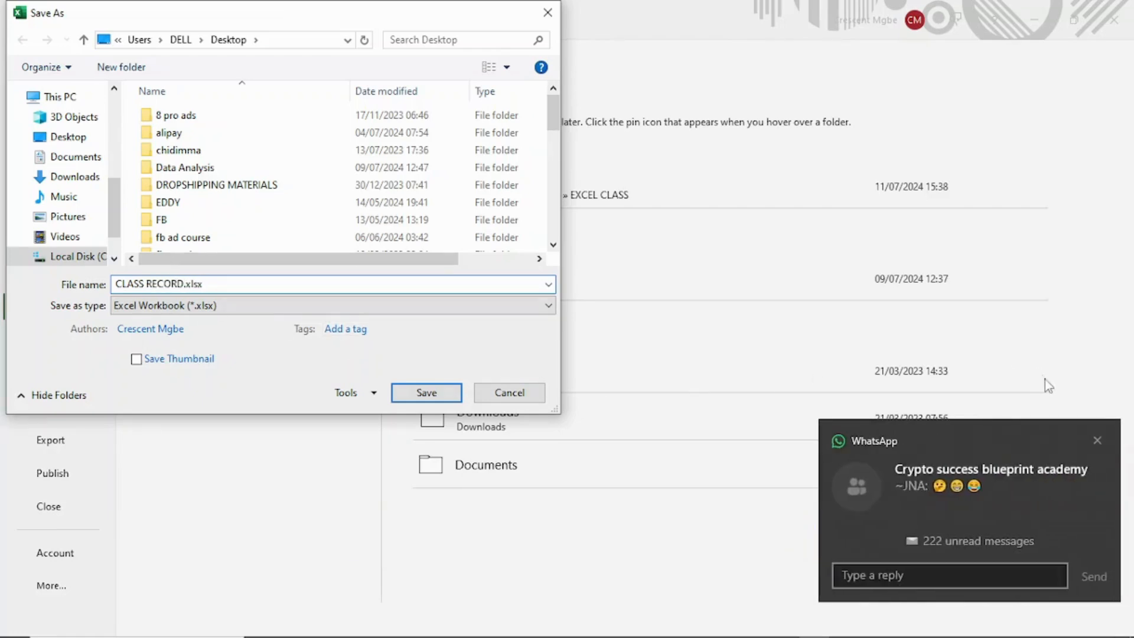
left_click(1096, 442)
left_click(1096, 449)
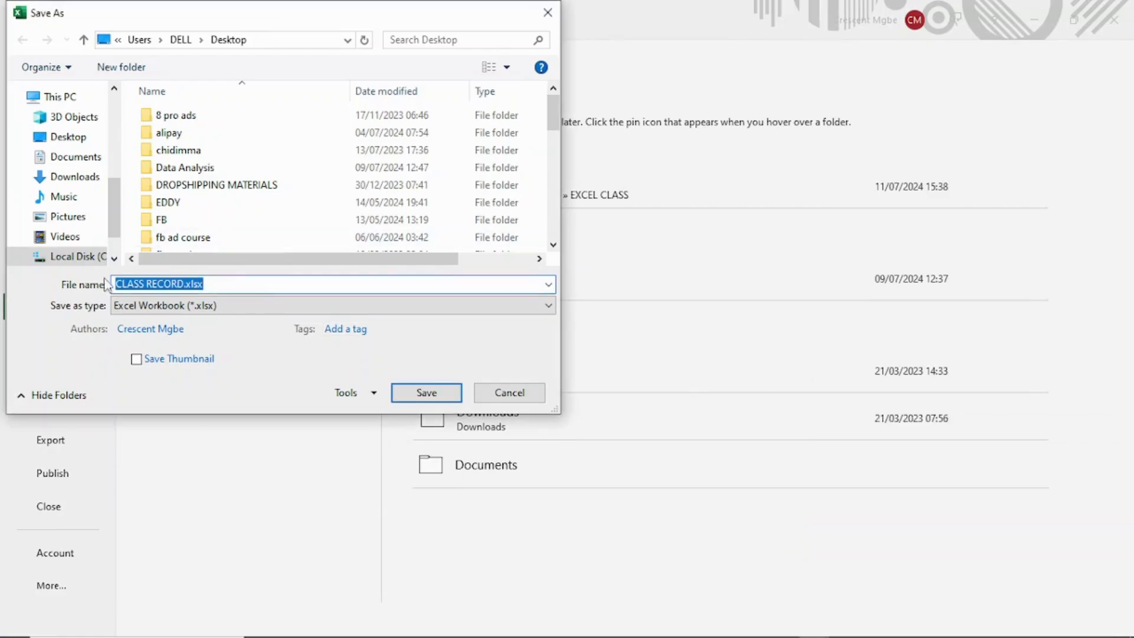
left_click(424, 392)
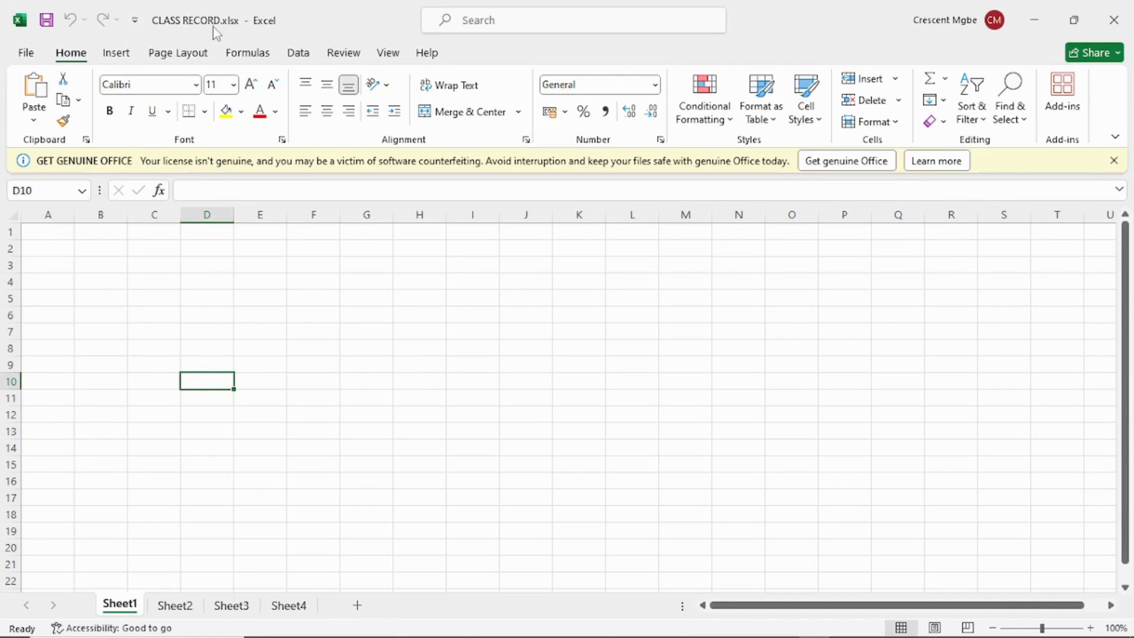
Enter the title SS3 CLASS RECORD in A1 and the heading S/NO in A2
left_click(53, 233)
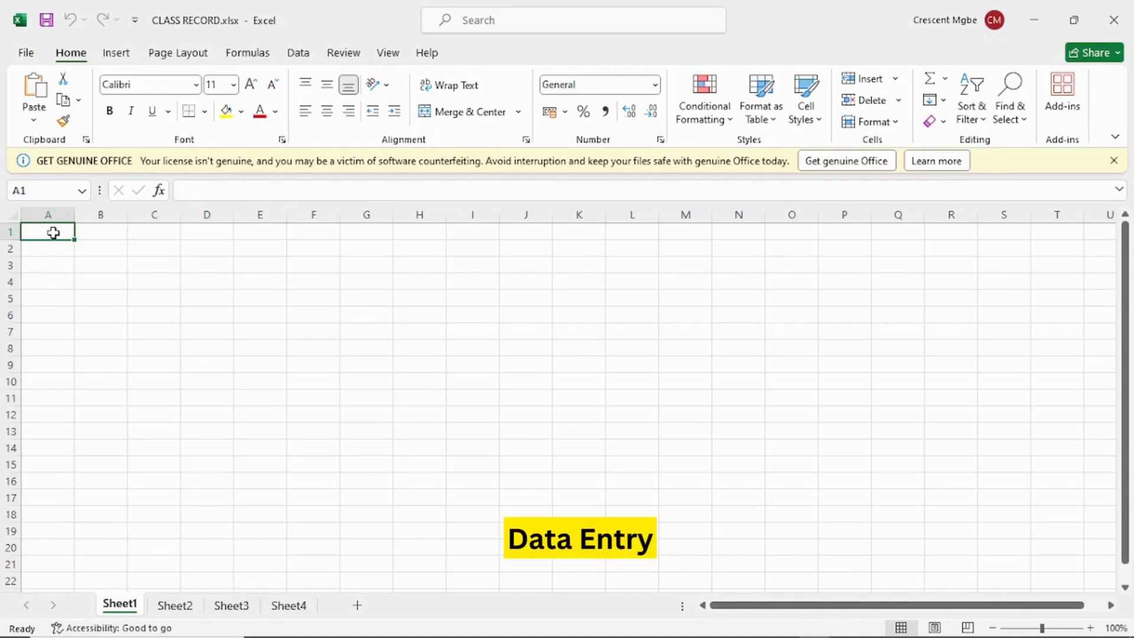
type("SS3 CLASS RECOI")
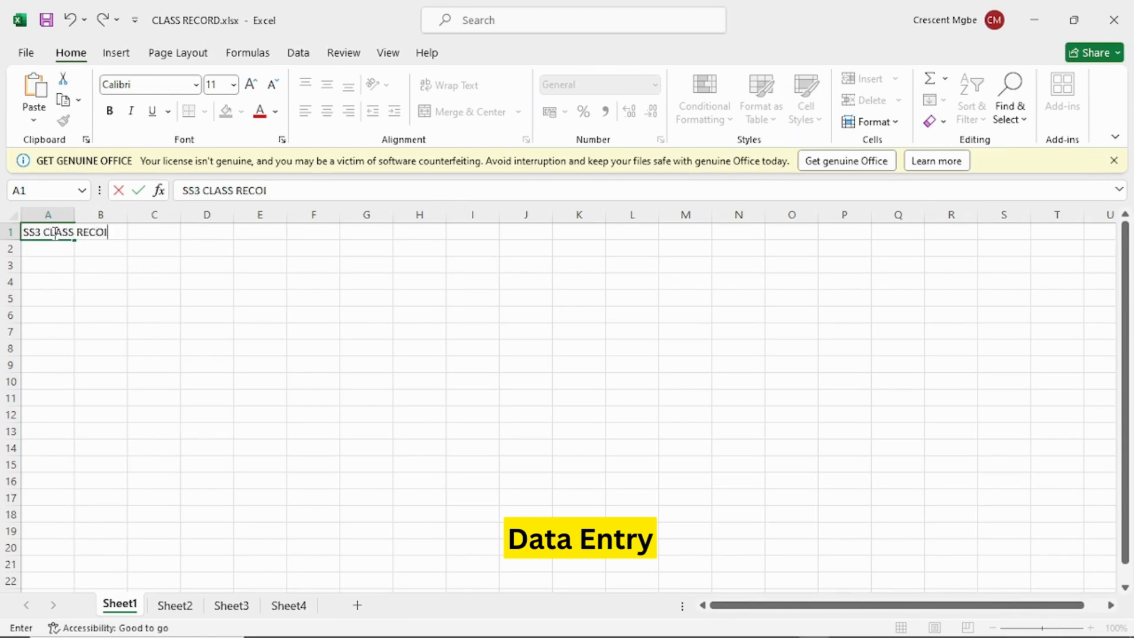
key("BackSpace")
type("RD")
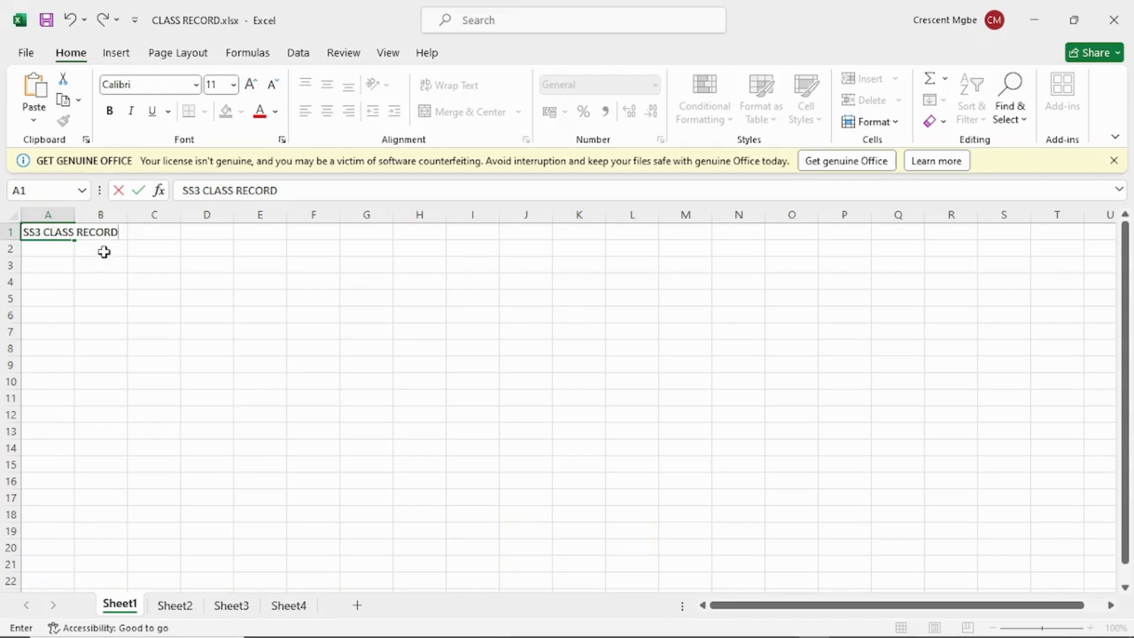
left_click(62, 250)
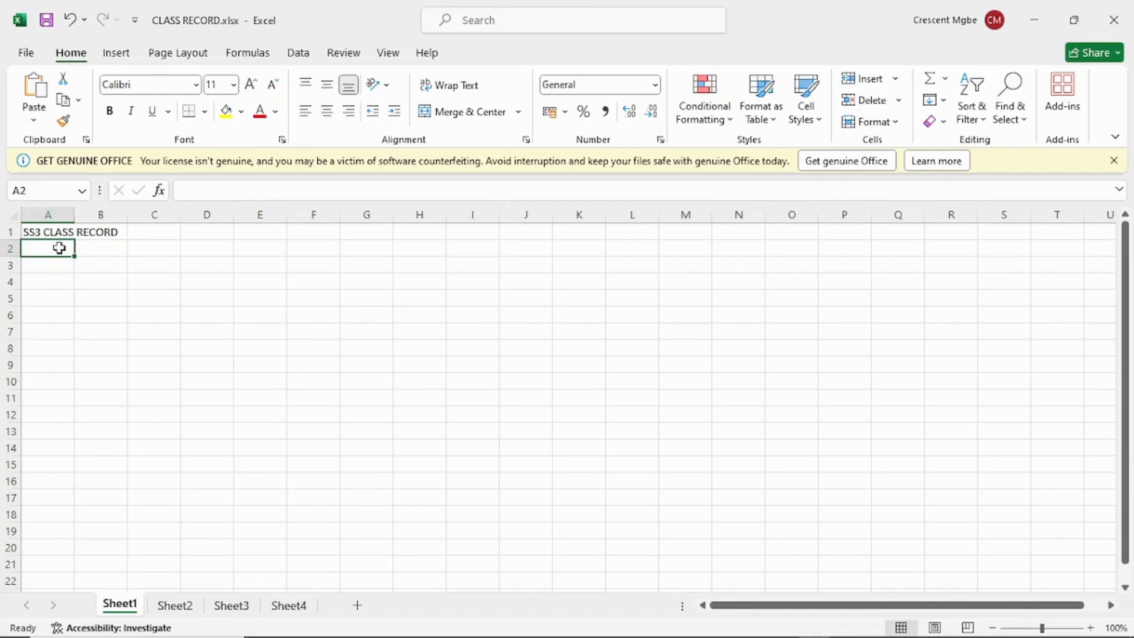
type("S")
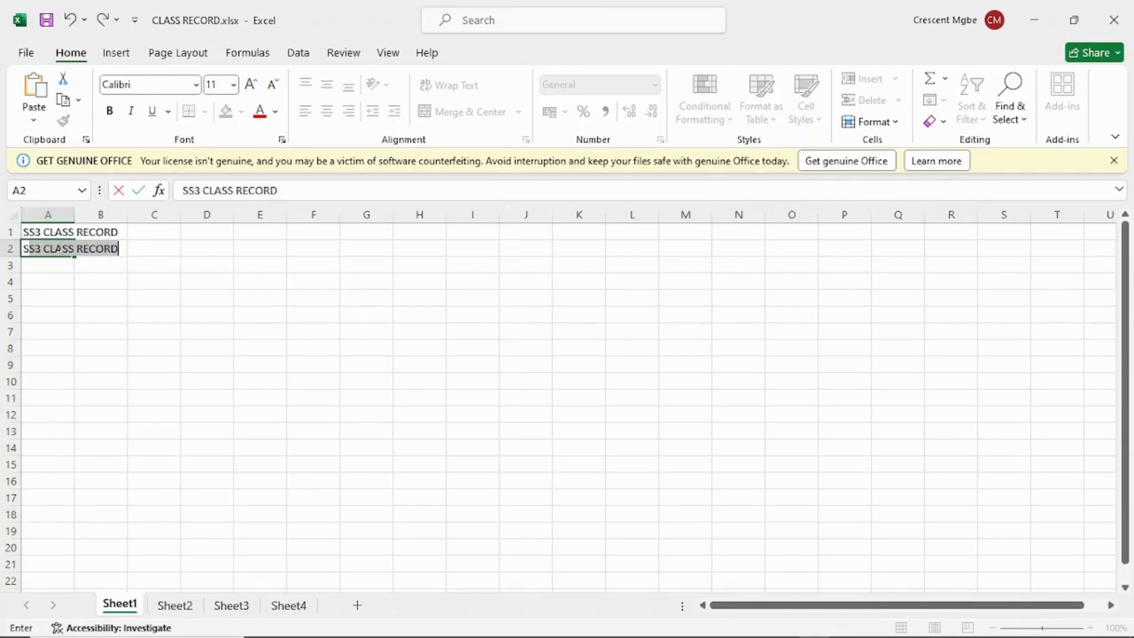
type("/NO")
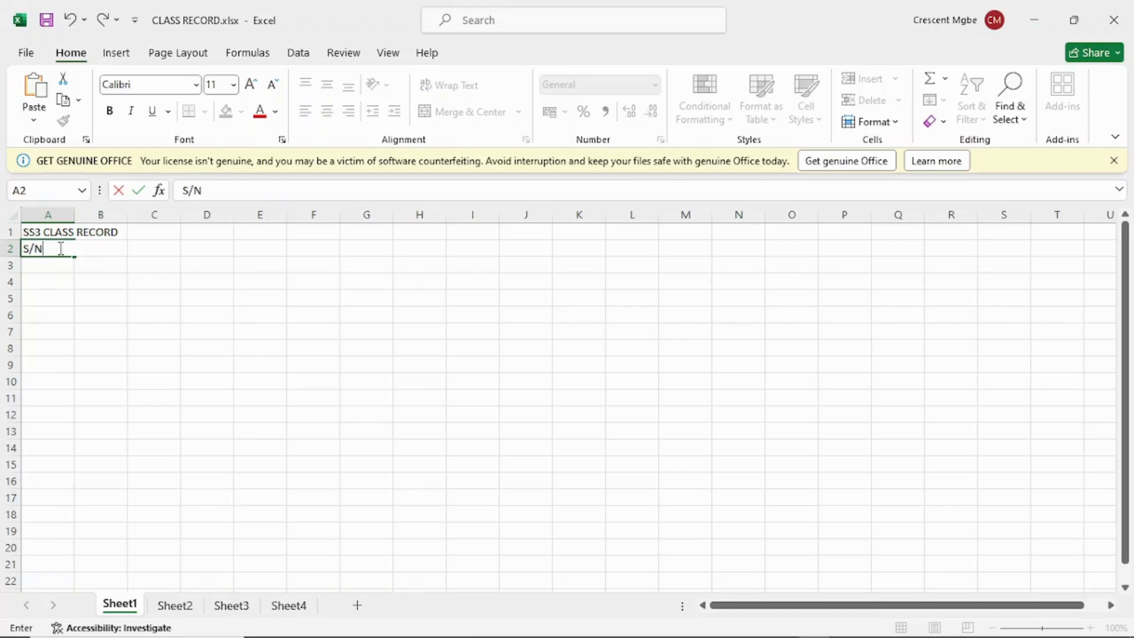
Commit S/NO in A2, then enter FIRST NAME in B2 and LAST NAME in C2
left_click(107, 248)
left_click(161, 250)
left_click(83, 248)
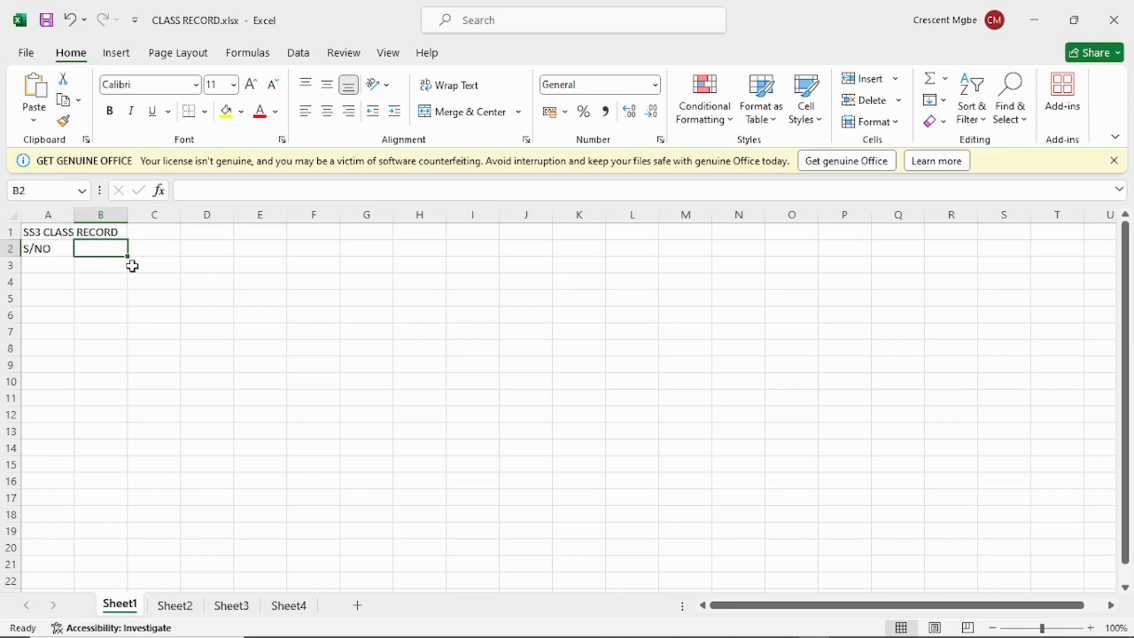
type("FIRS")
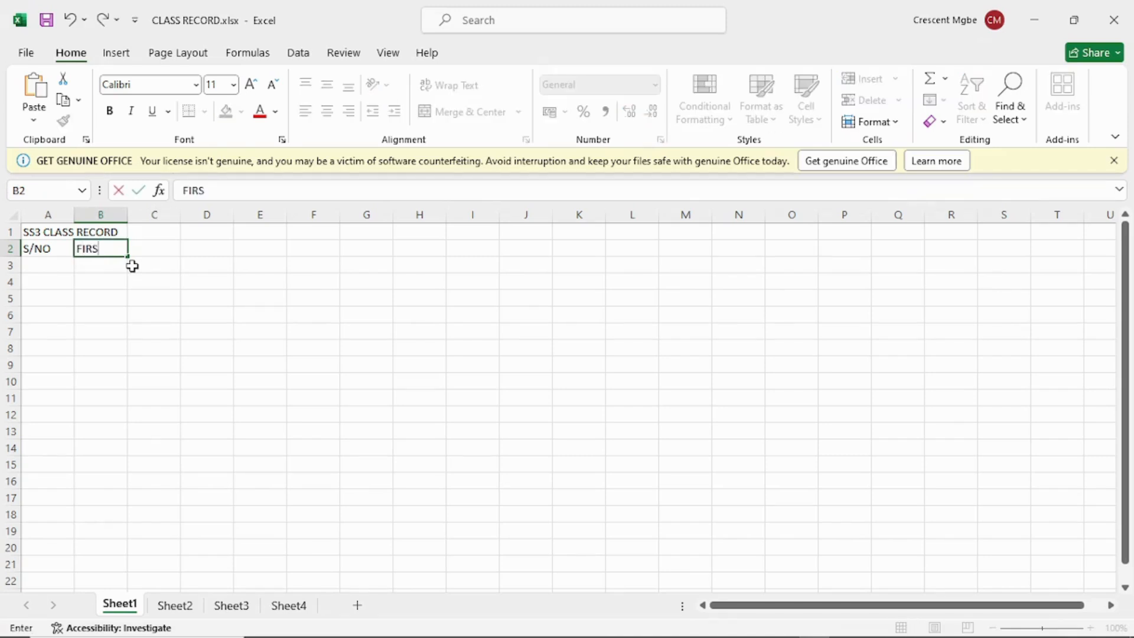
type("T NAME")
left_click(195, 251)
left_click(152, 248)
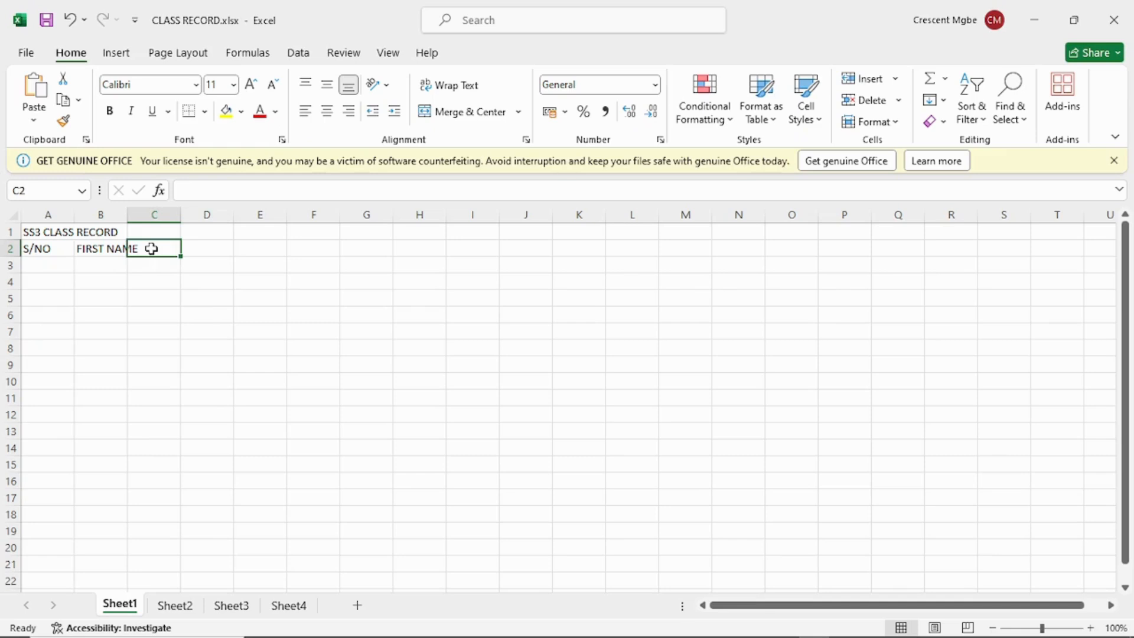
type("LAST")
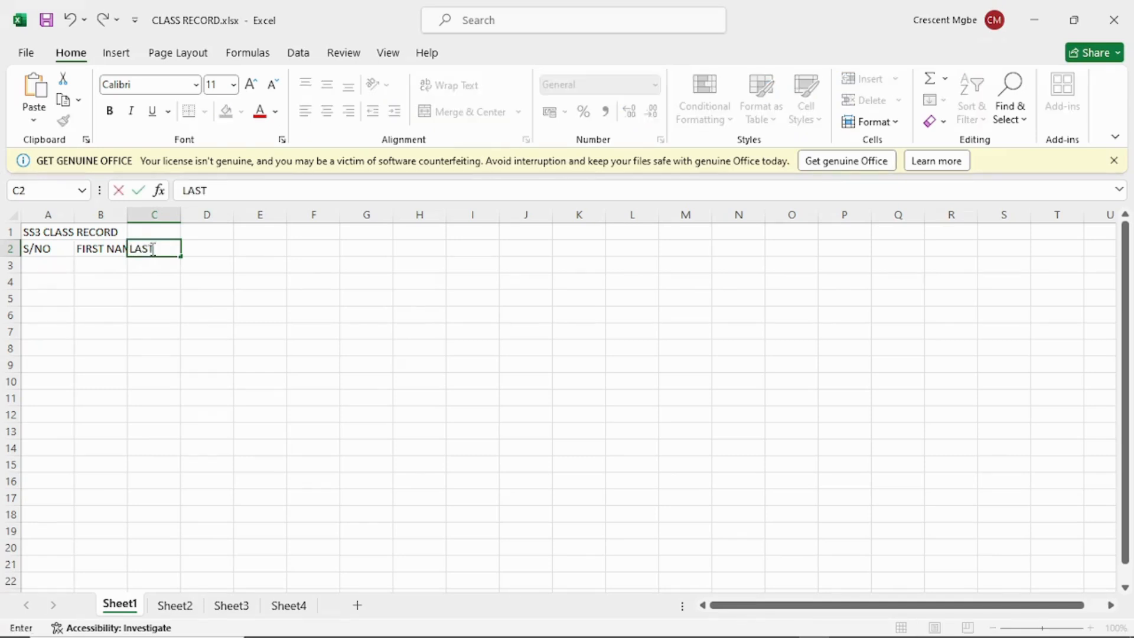
type(" NAME")
left_click(147, 295)
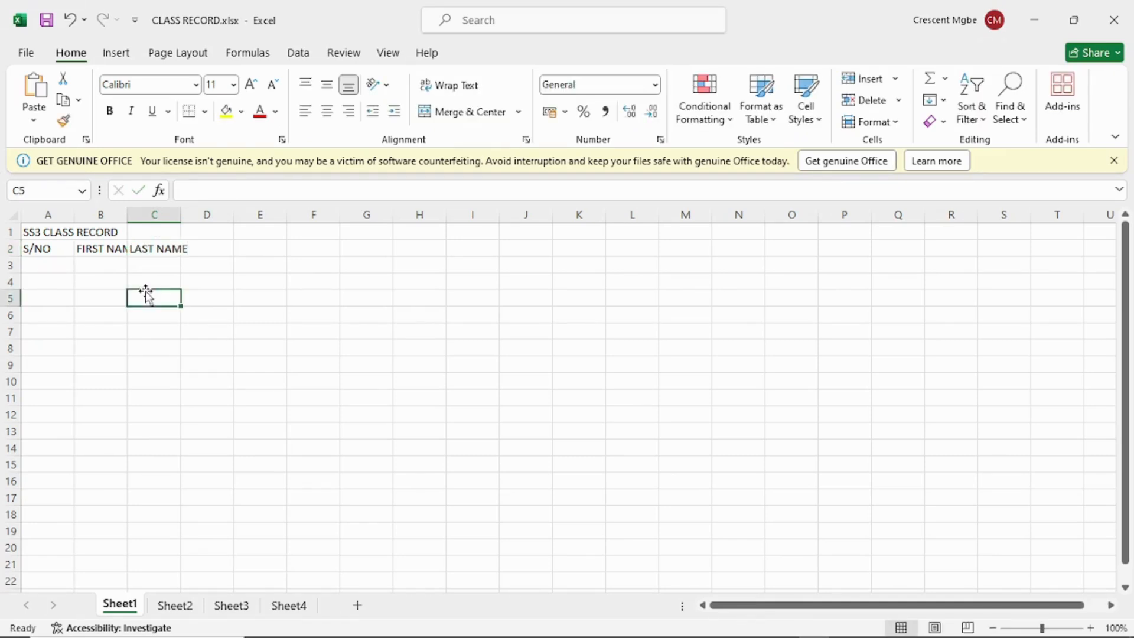
Enter the headings FIRST TEST, SECOND TEST and EXAMS SCORES in D2 through F2
left_click(209, 248)
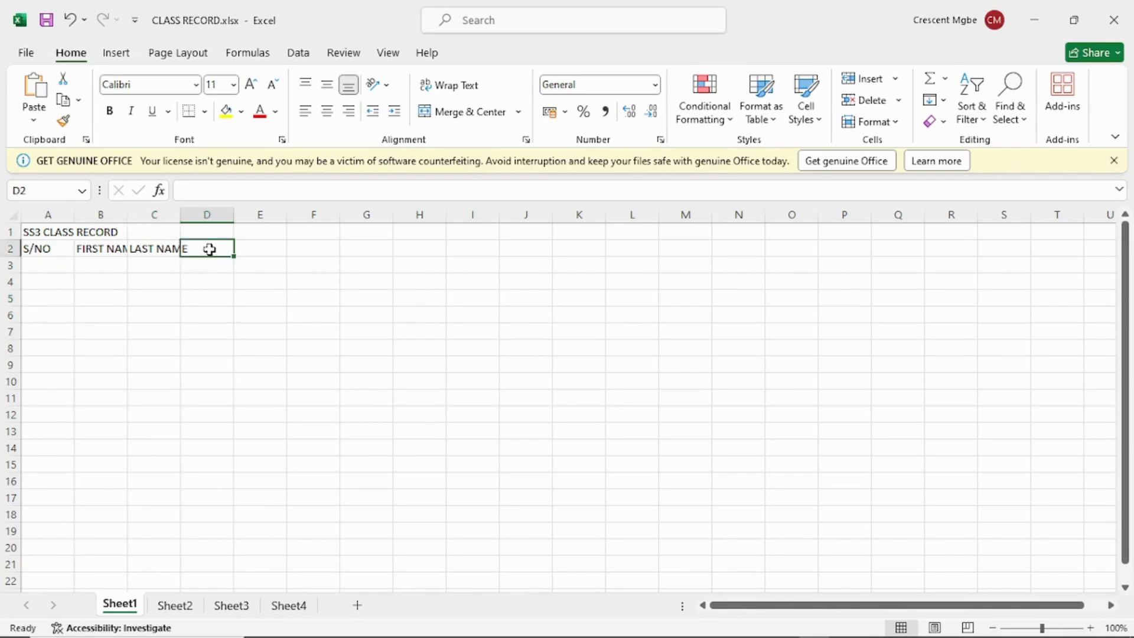
type("FIRST TEST")
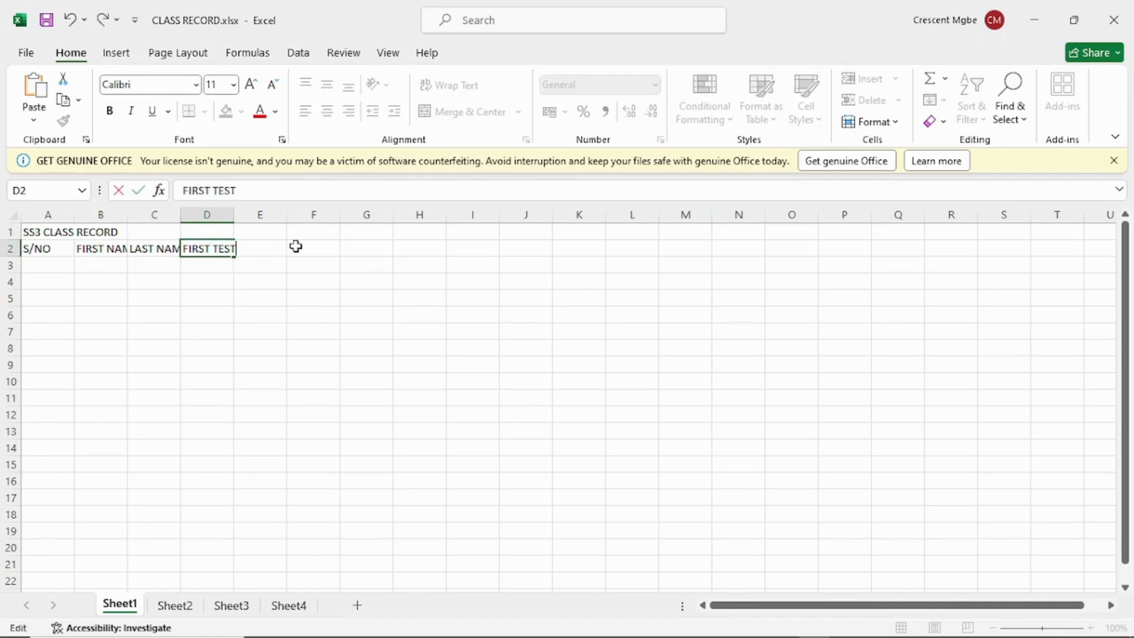
left_click(297, 246)
left_click(260, 247)
type("SEC O")
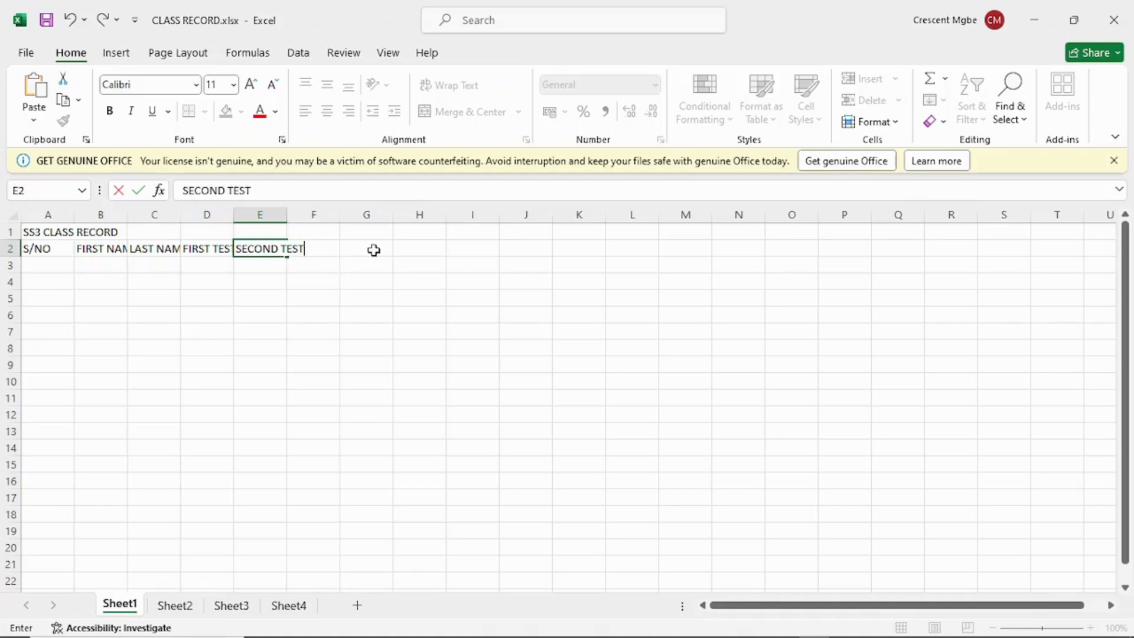
left_click(367, 253)
left_click(327, 246)
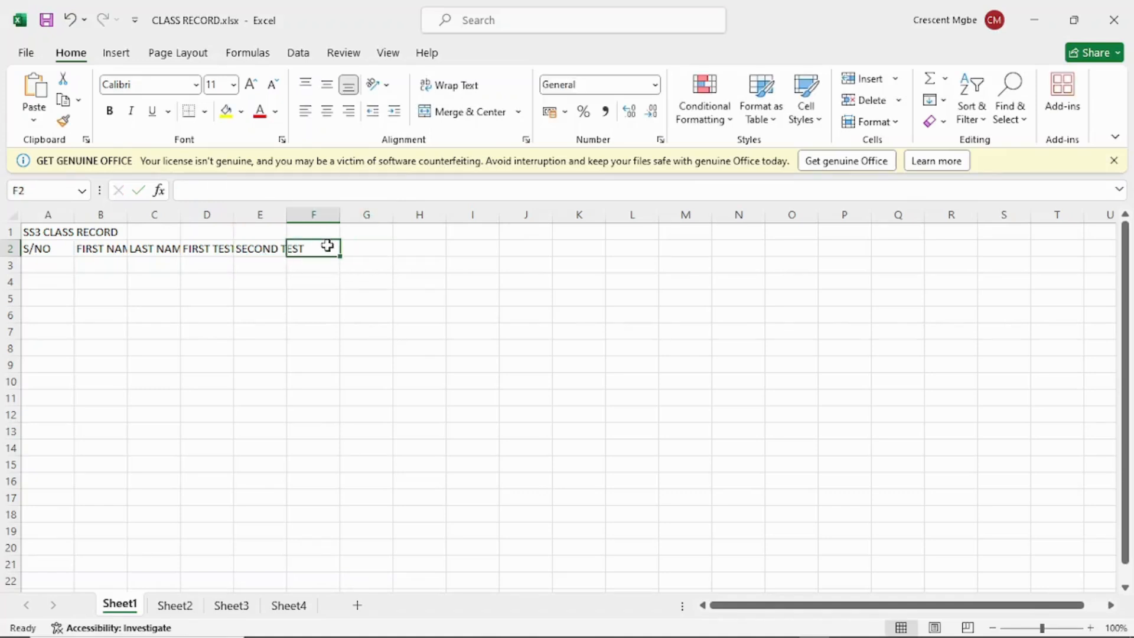
type("EXAMS")
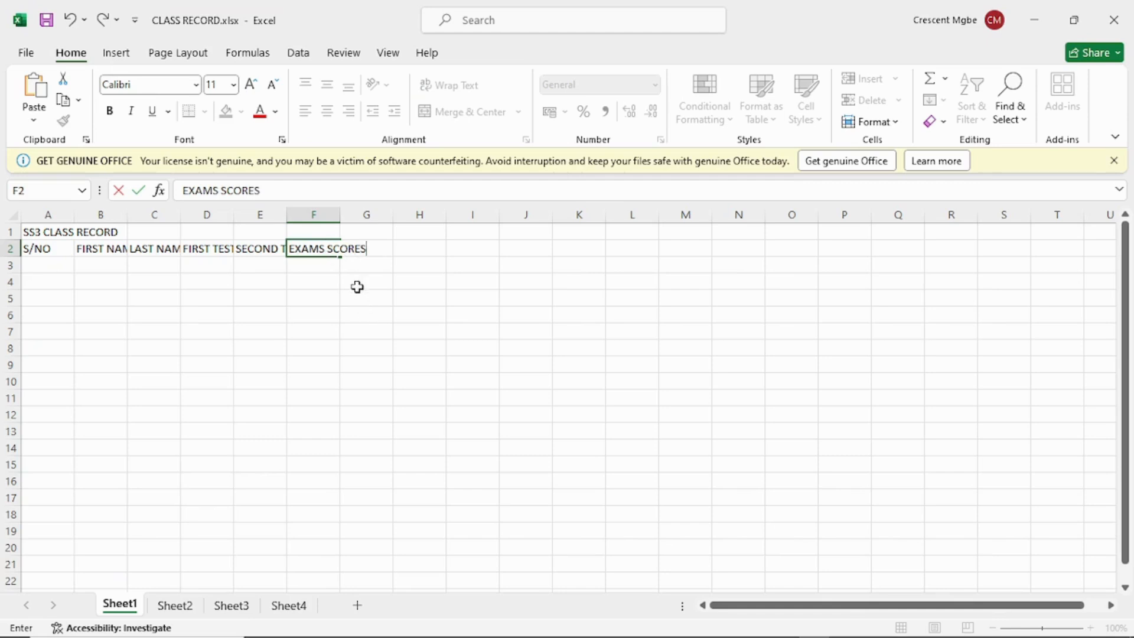
type(" SCORES")
left_click(141, 269)
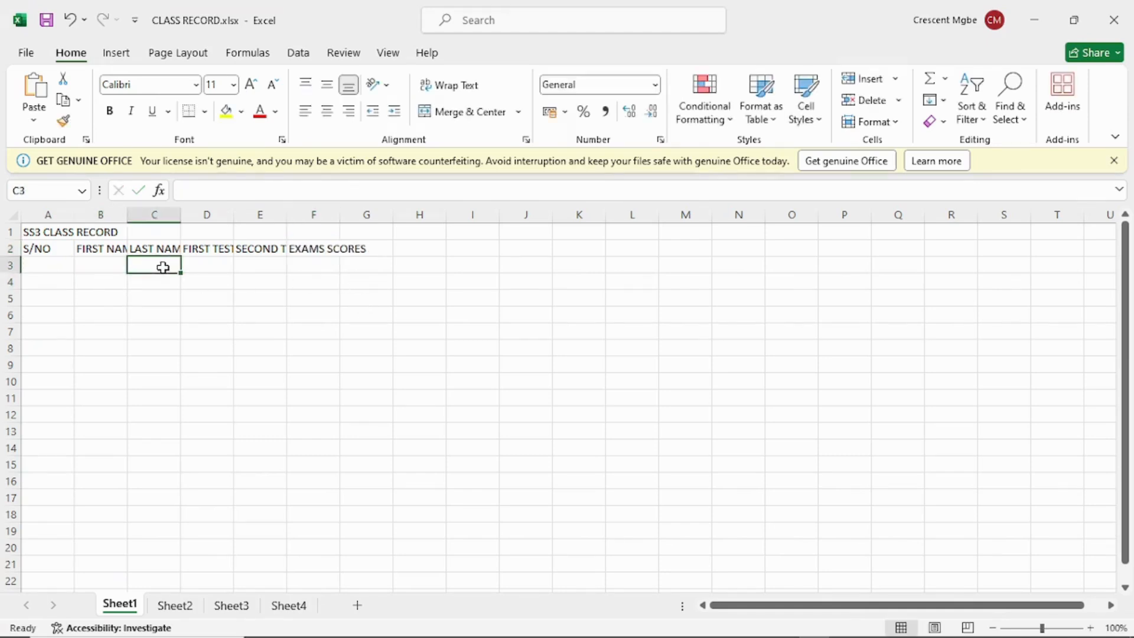
left_click(220, 272)
left_click(254, 272)
left_click(323, 267)
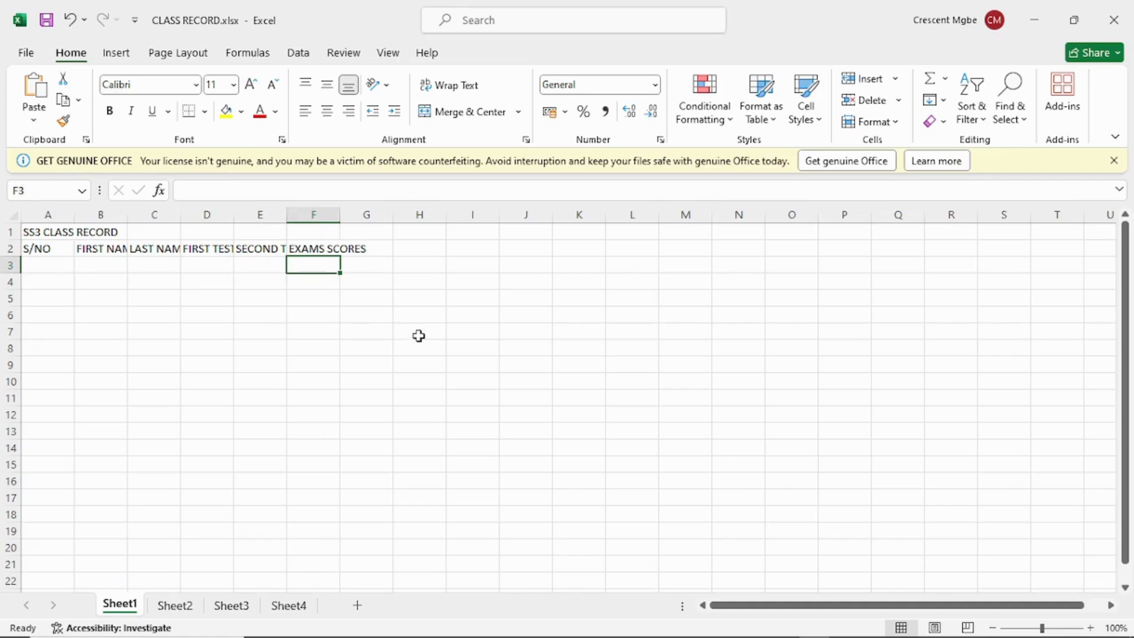
Enter the remaining headings TOTAL SCORE in G2 and GRADE in H2
left_click(379, 248)
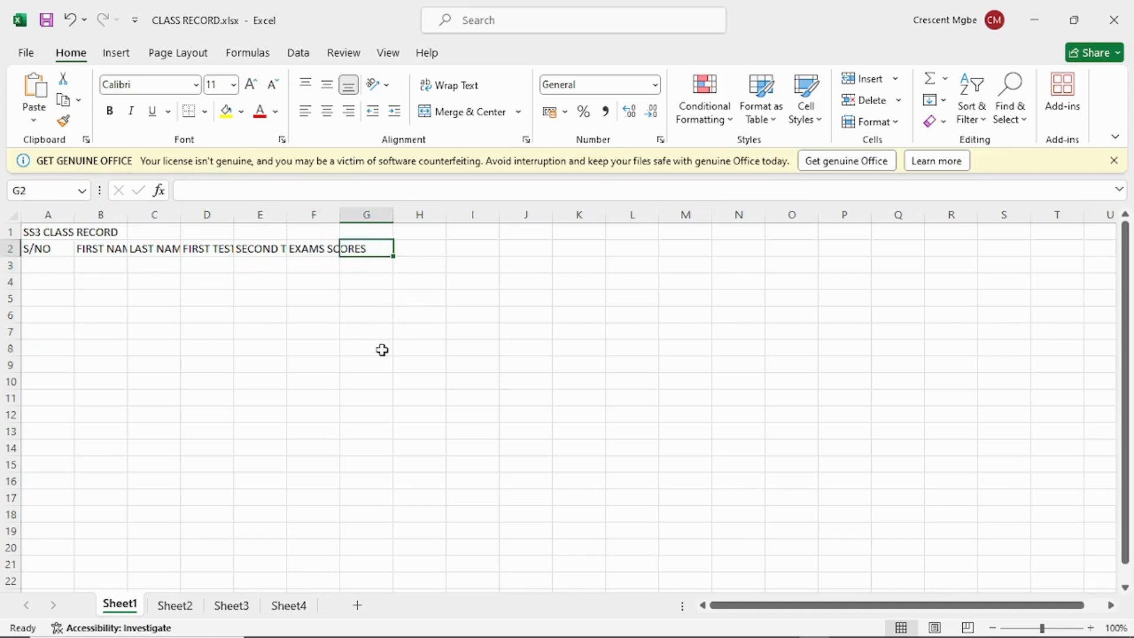
type("TOTAL")
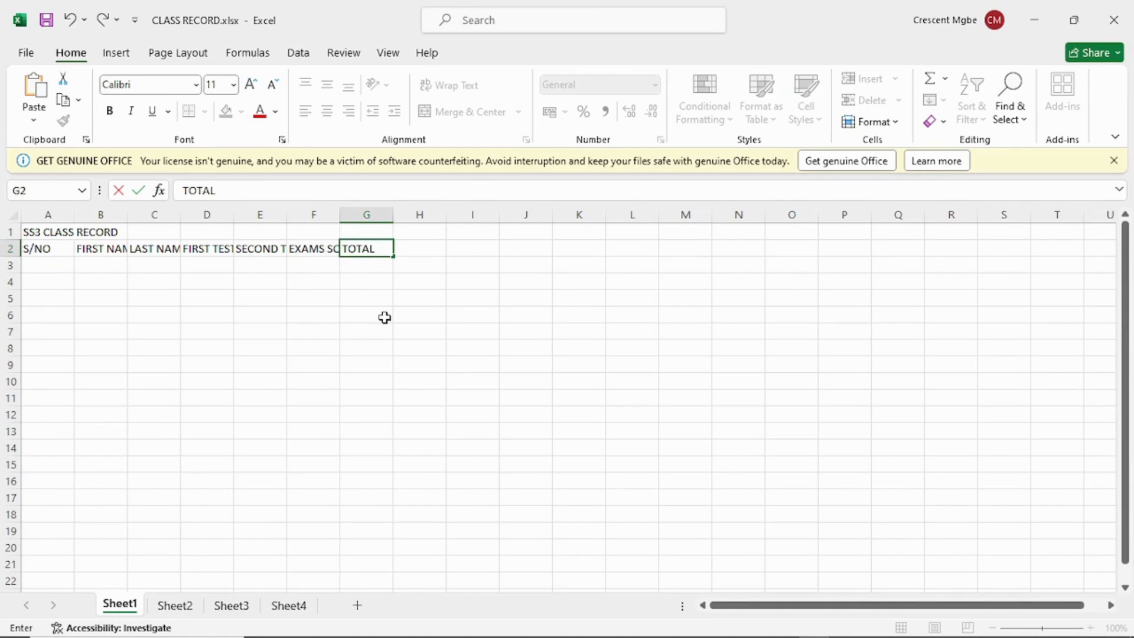
type(" SCORE")
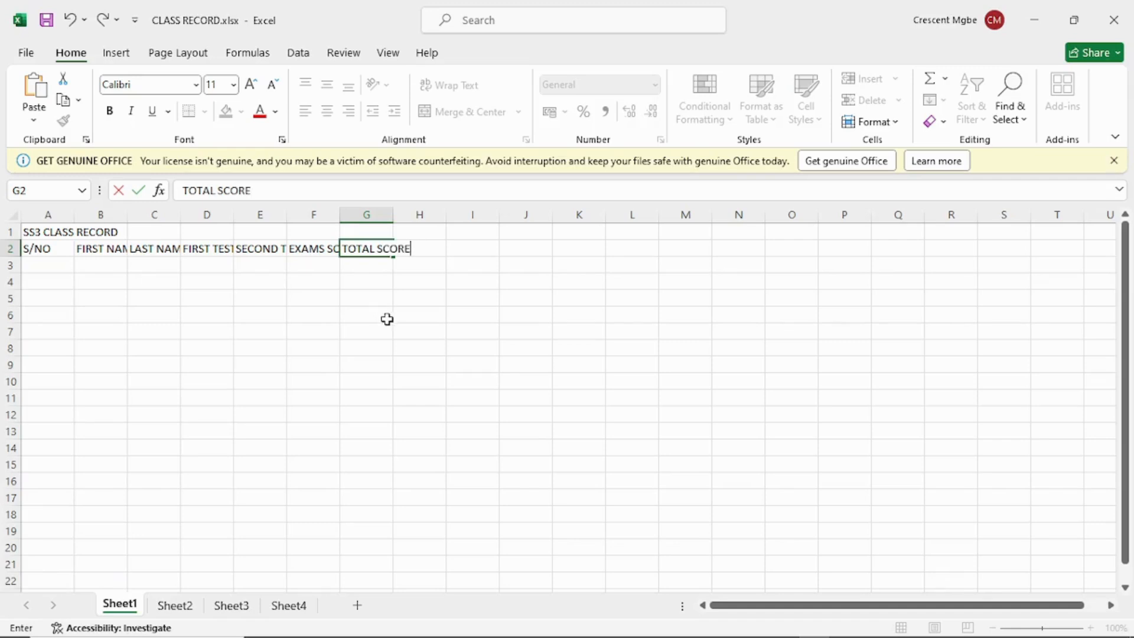
left_click(387, 319)
left_click(449, 252)
left_click(425, 246)
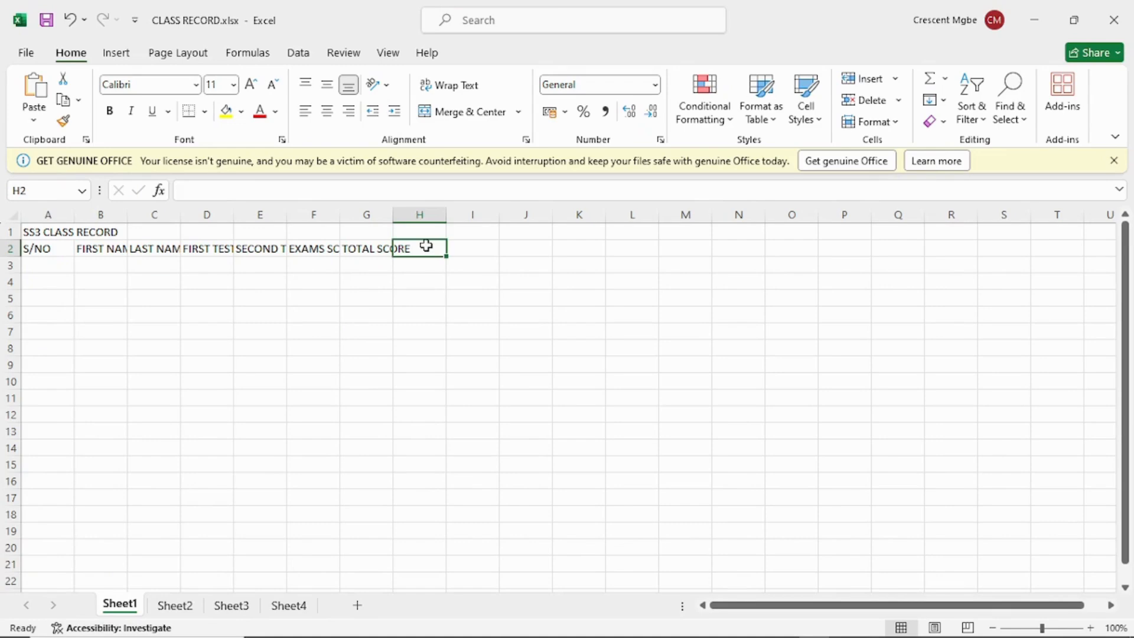
type("GRADE")
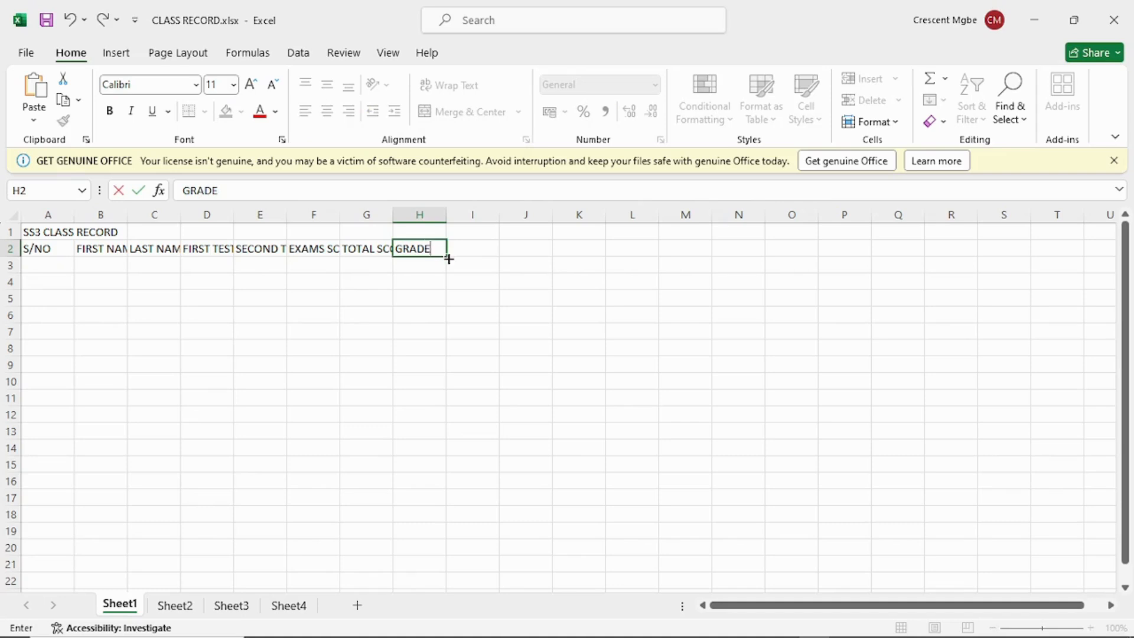
left_click(482, 248)
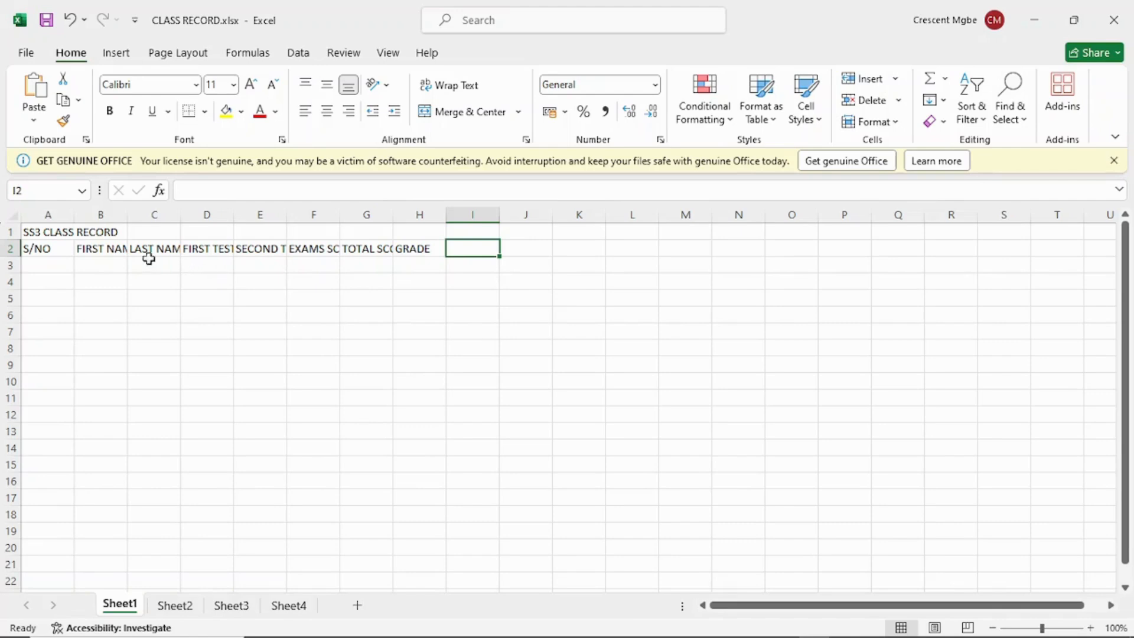
AutoFit columns B to H to the headings FIRST NAME, LAST NAME, FIRST TEST through GRADE
left_click(102, 250)
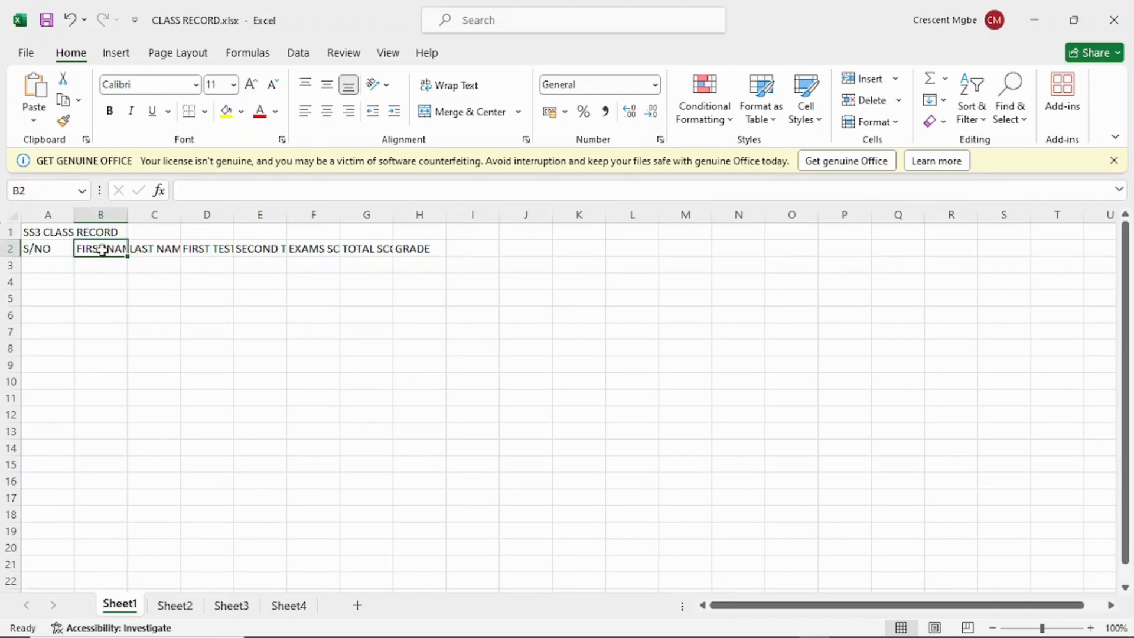
left_click(151, 252)
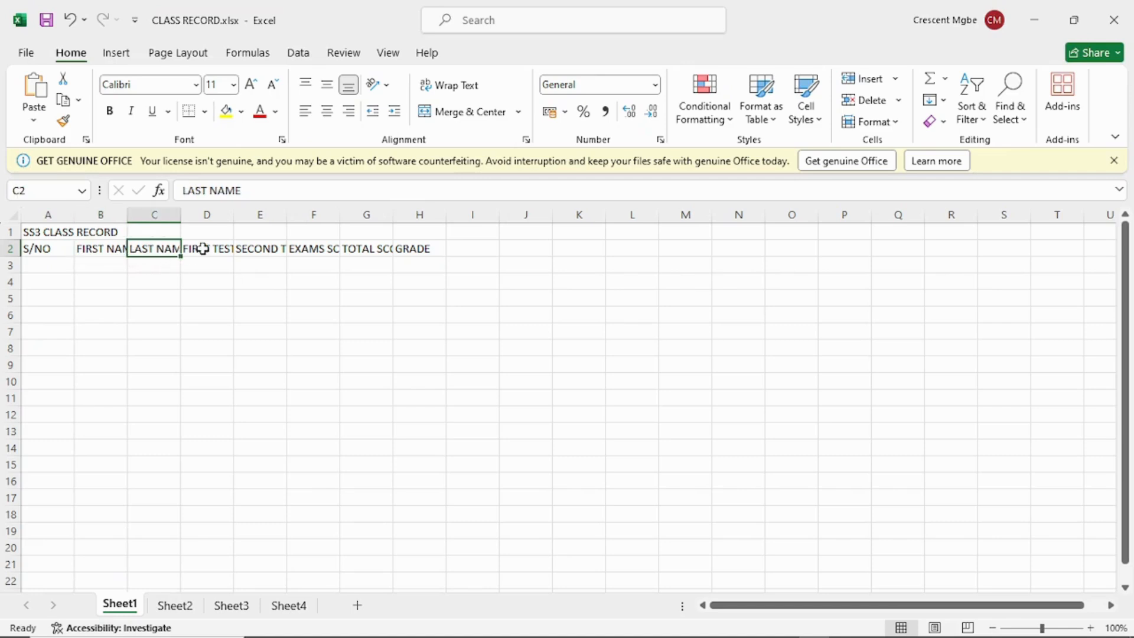
left_click(203, 249)
left_click(108, 249)
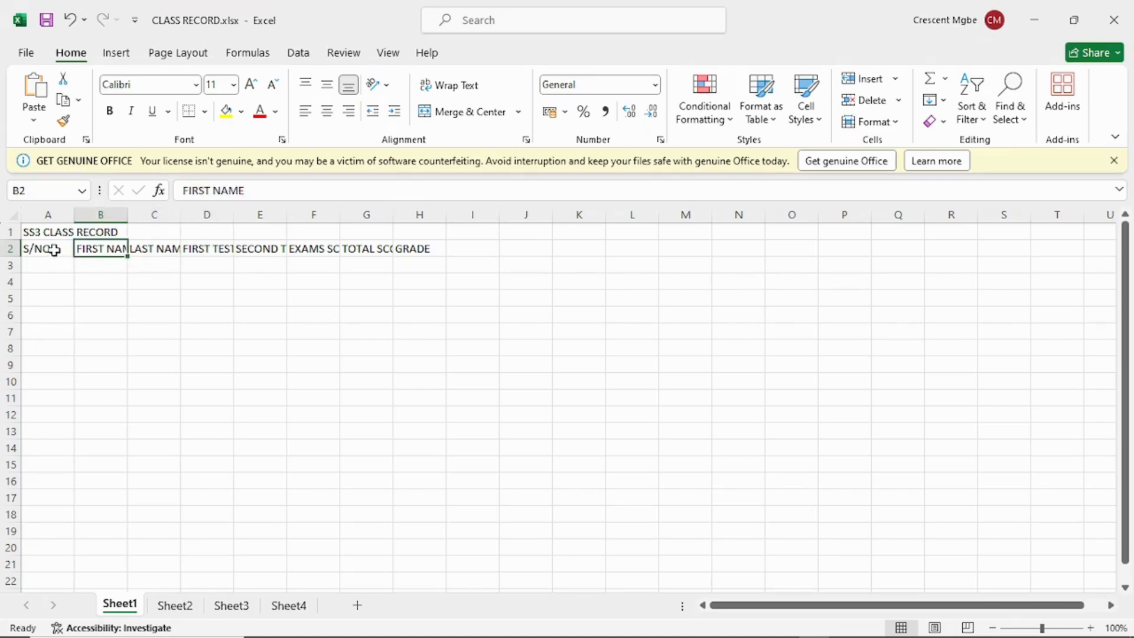
double_click(128, 214)
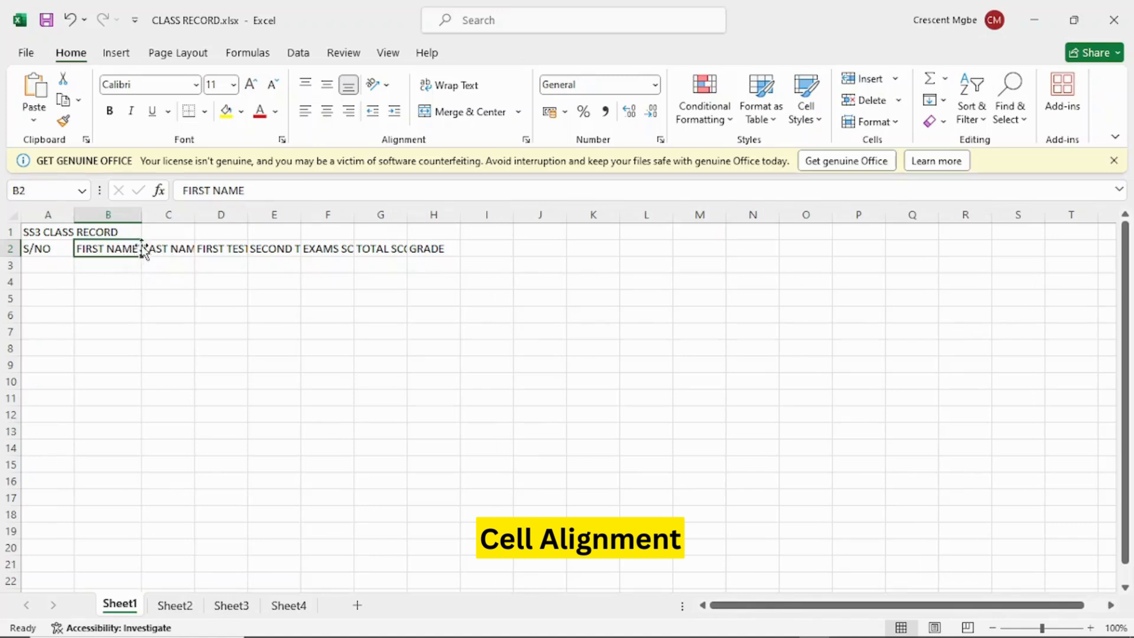
double_click(194, 215)
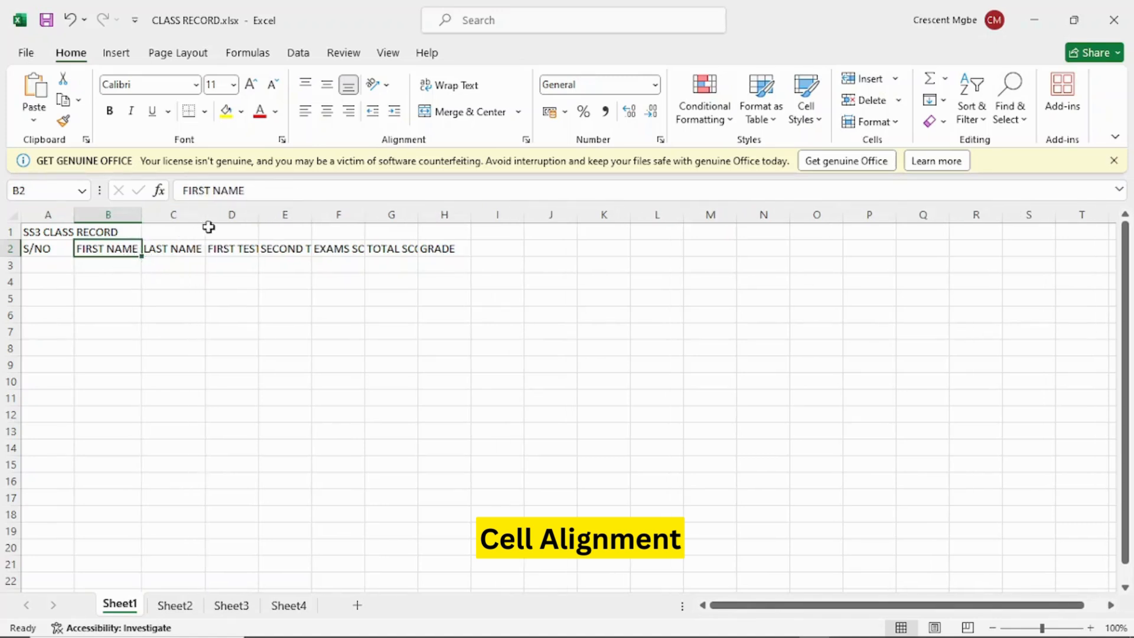
double_click(258, 219)
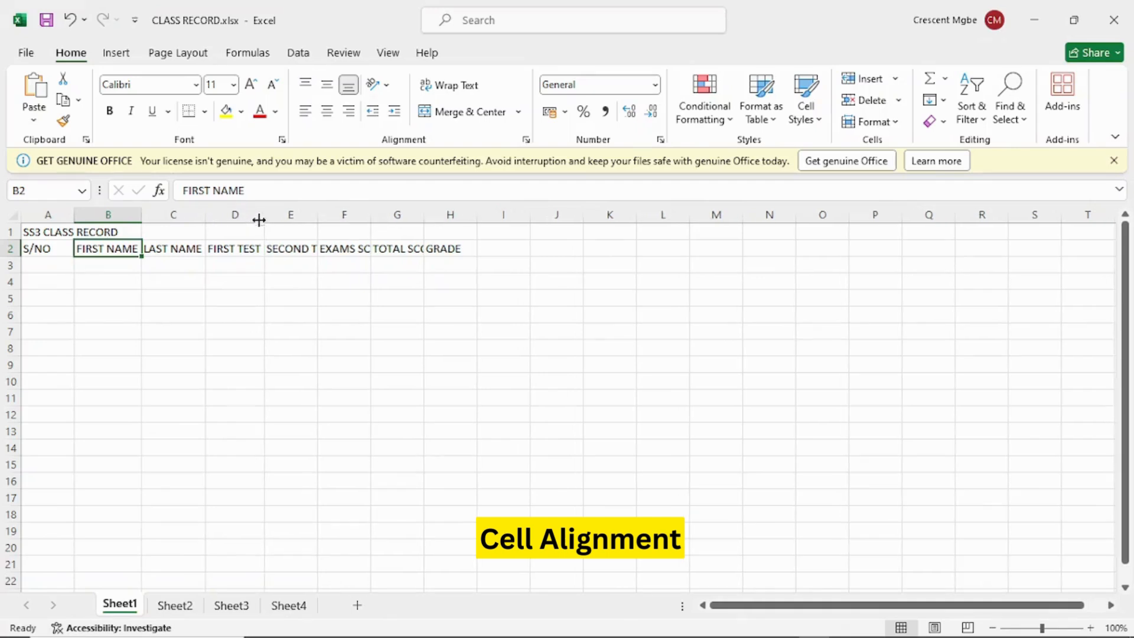
double_click(317, 215)
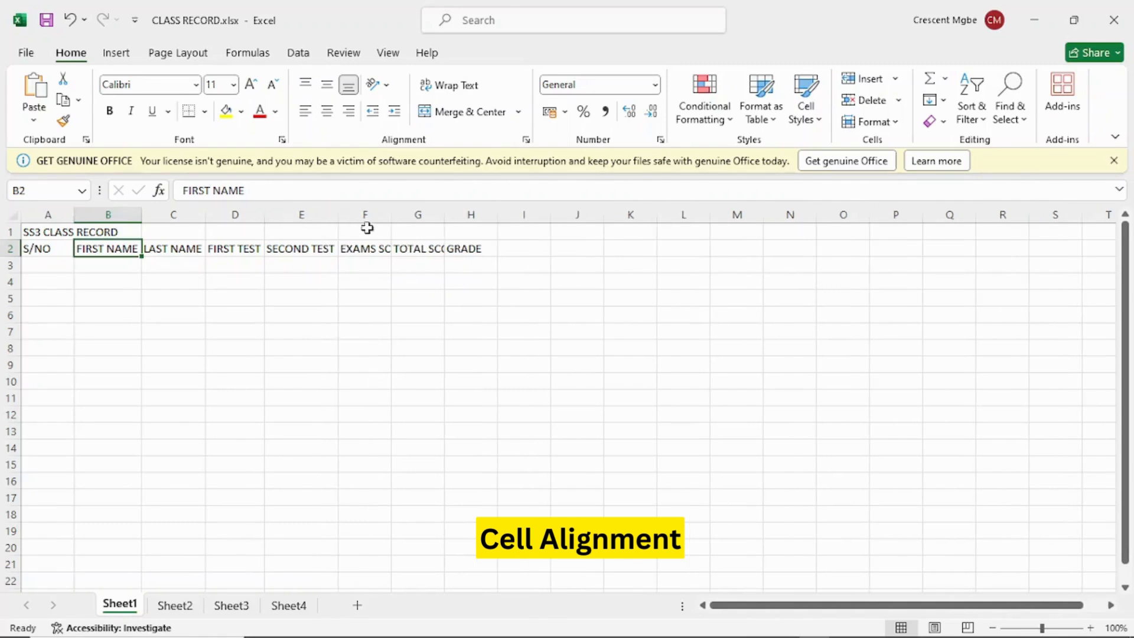
double_click(391, 217)
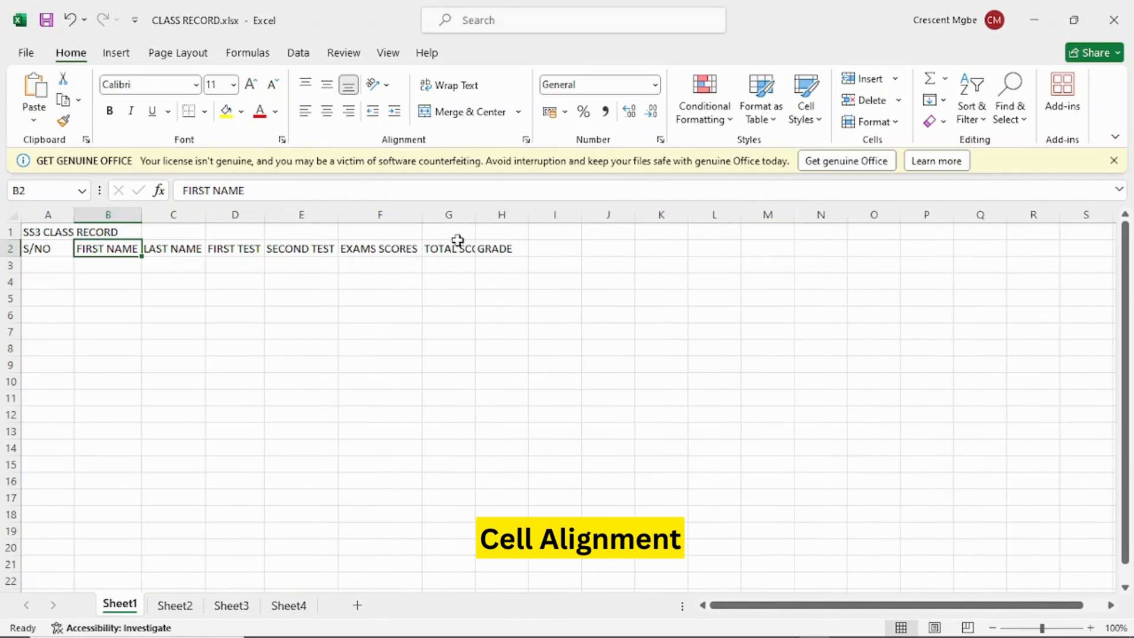
double_click(475, 214)
double_click(548, 214)
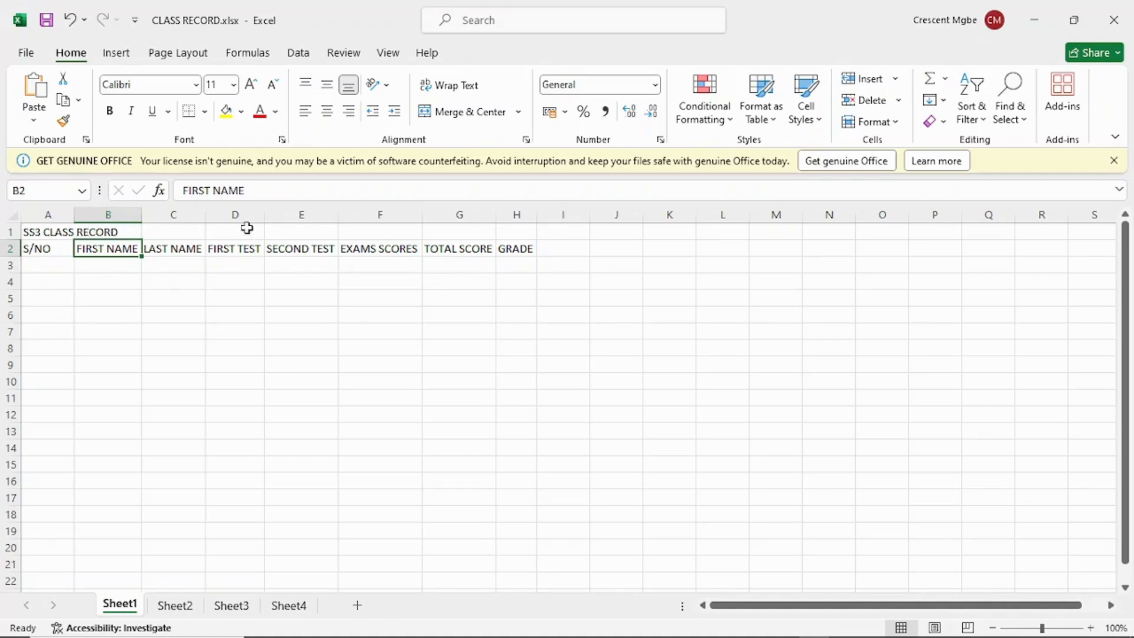
Select A1:H1 and apply Merge & Center to the SS3 CLASS RECORD title
left_click(52, 232)
left_click_drag(52, 232, 519, 228)
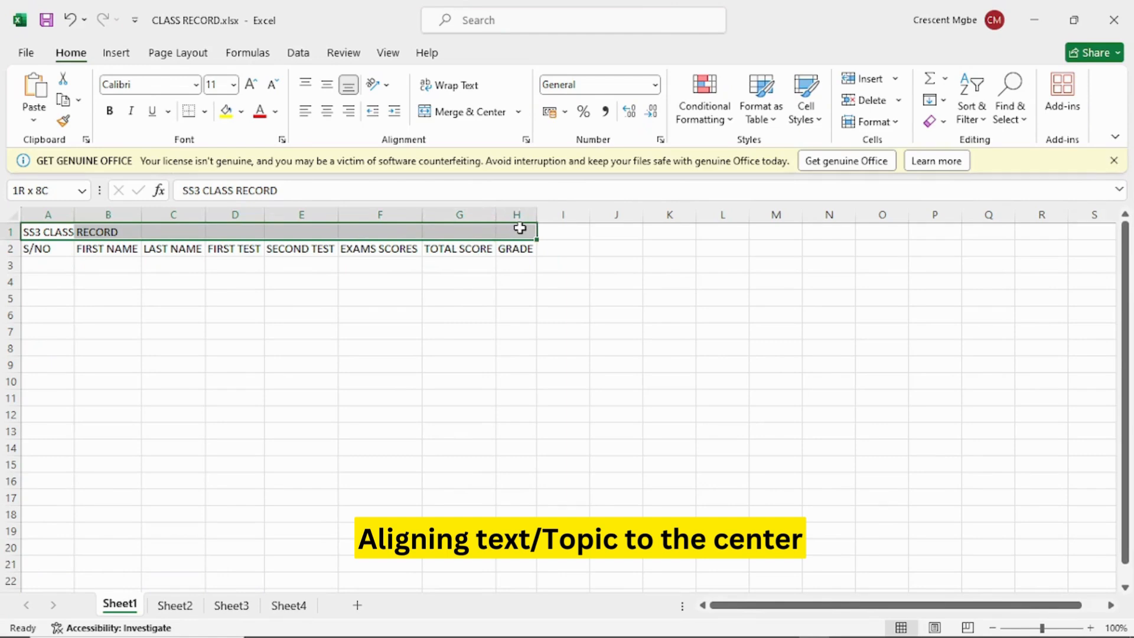
left_click_drag(520, 228, 526, 233)
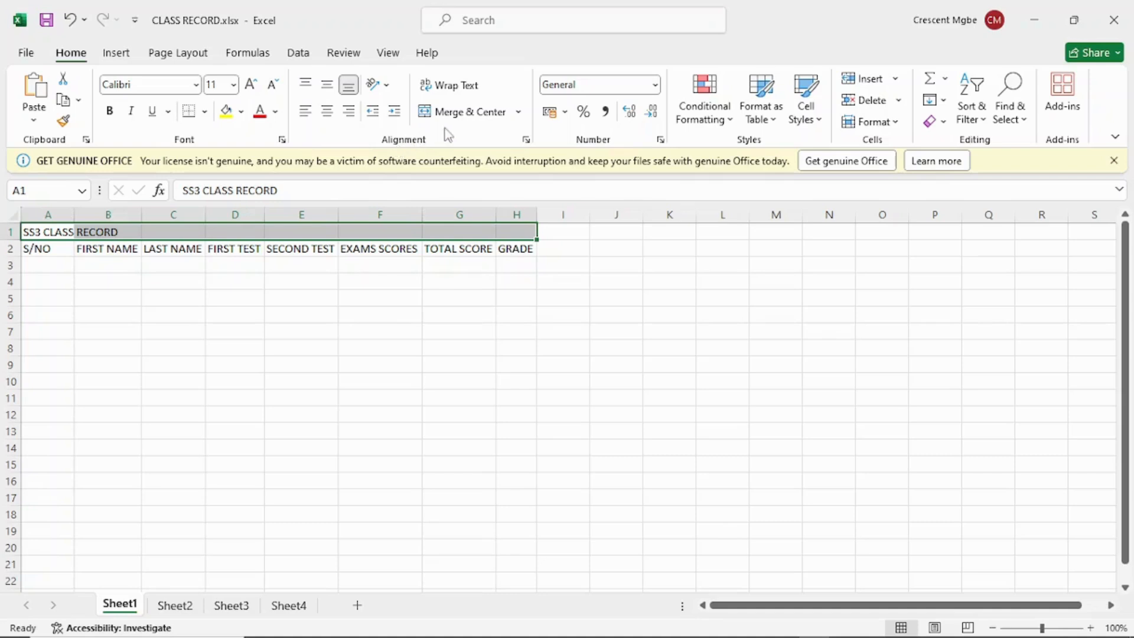
left_click(519, 111)
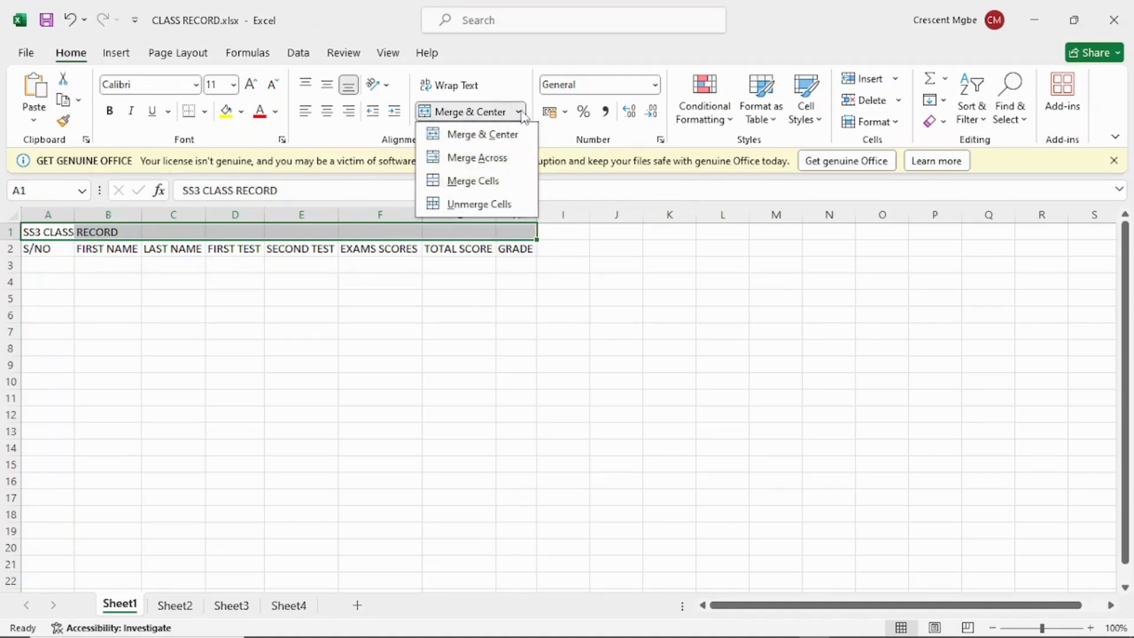
left_click(482, 136)
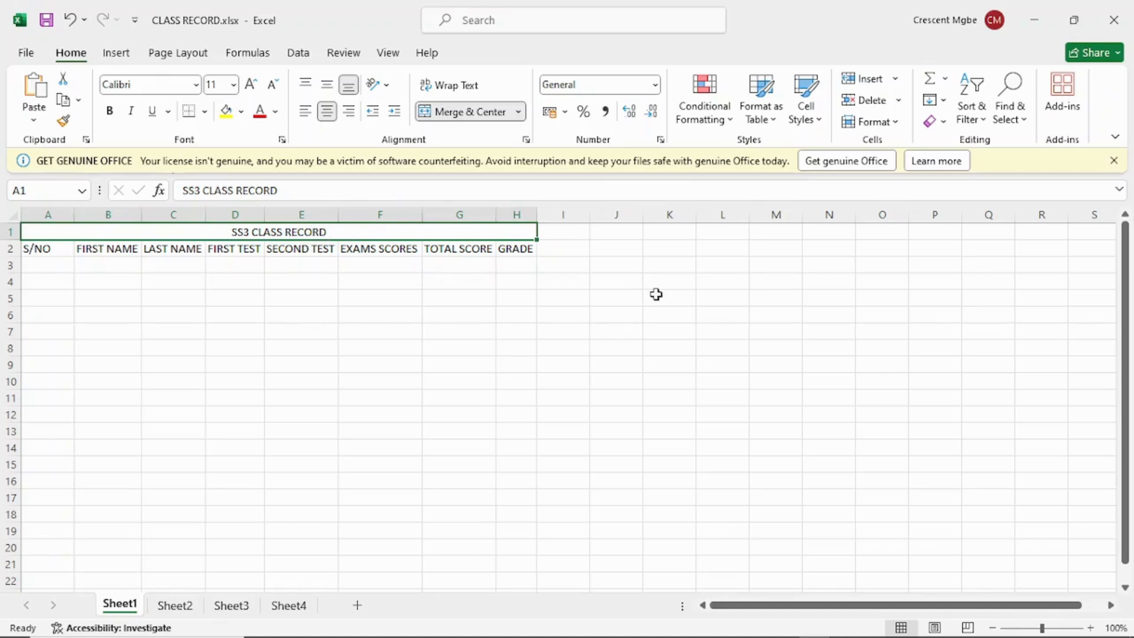
left_click(556, 343)
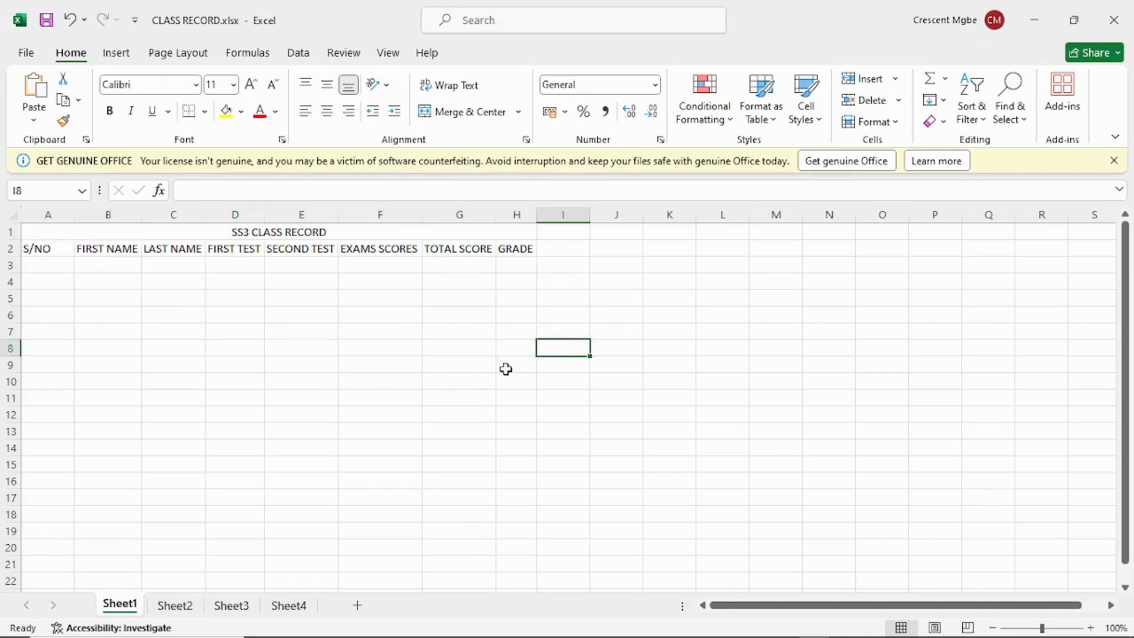
left_click(469, 433)
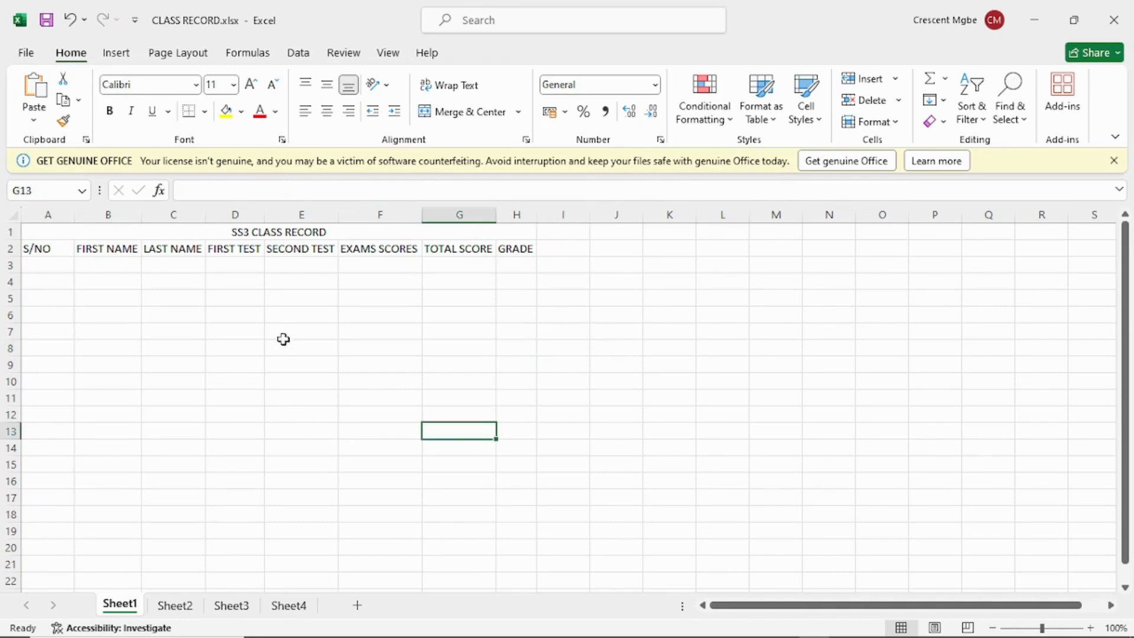
left_click(341, 235)
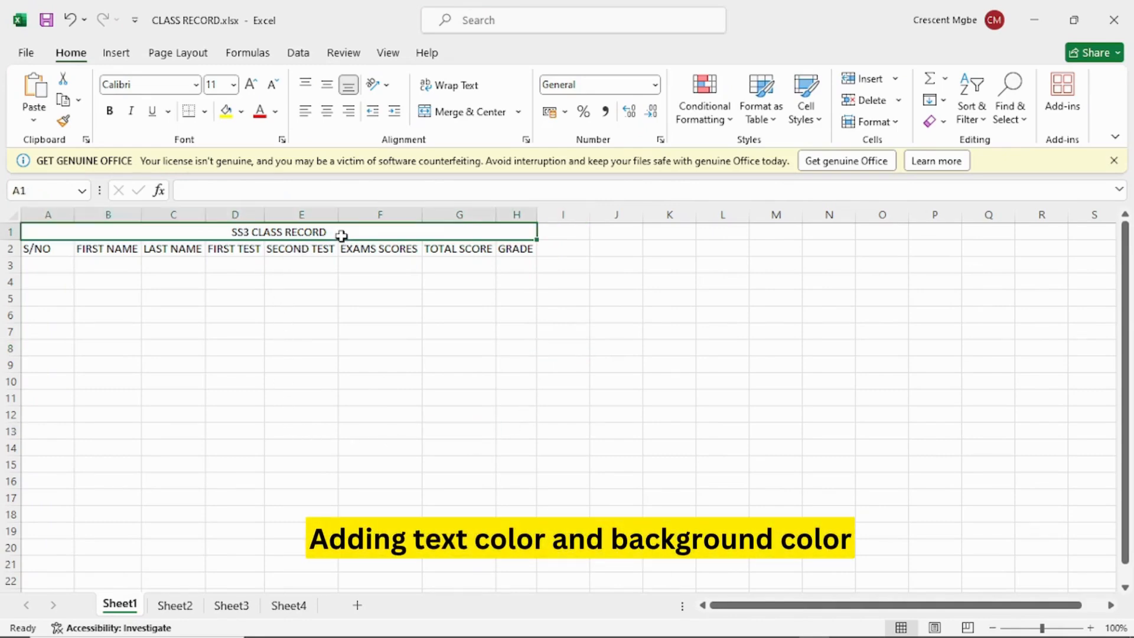
Give the merged title an orange font colour and a light-blue fill colour
left_click(275, 111)
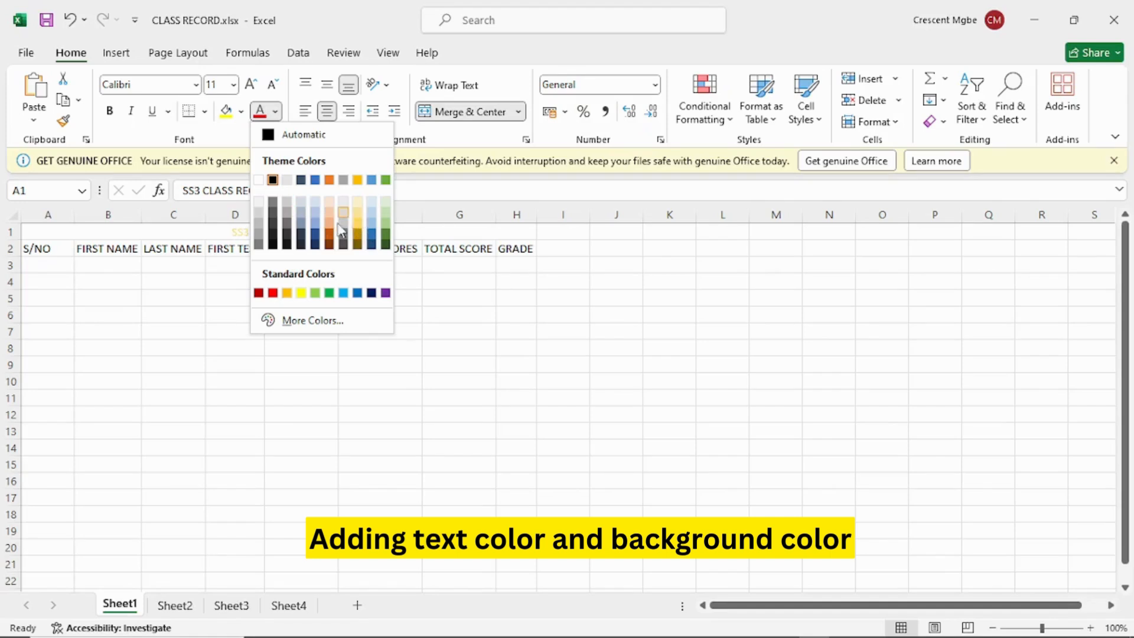
left_click(330, 240)
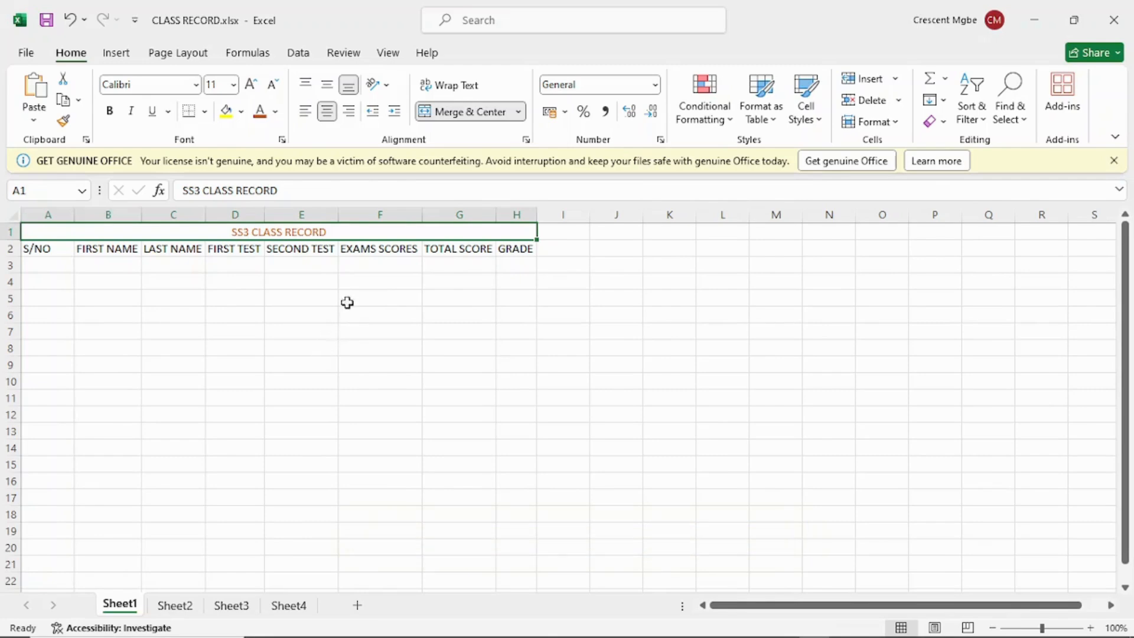
left_click(242, 113)
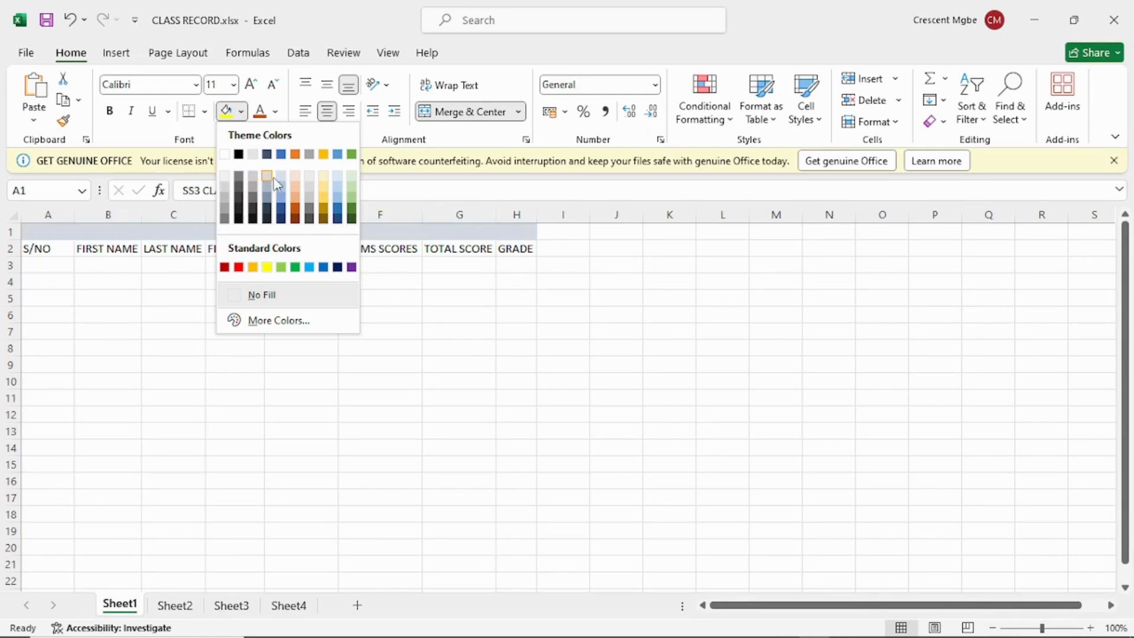
left_click(282, 196)
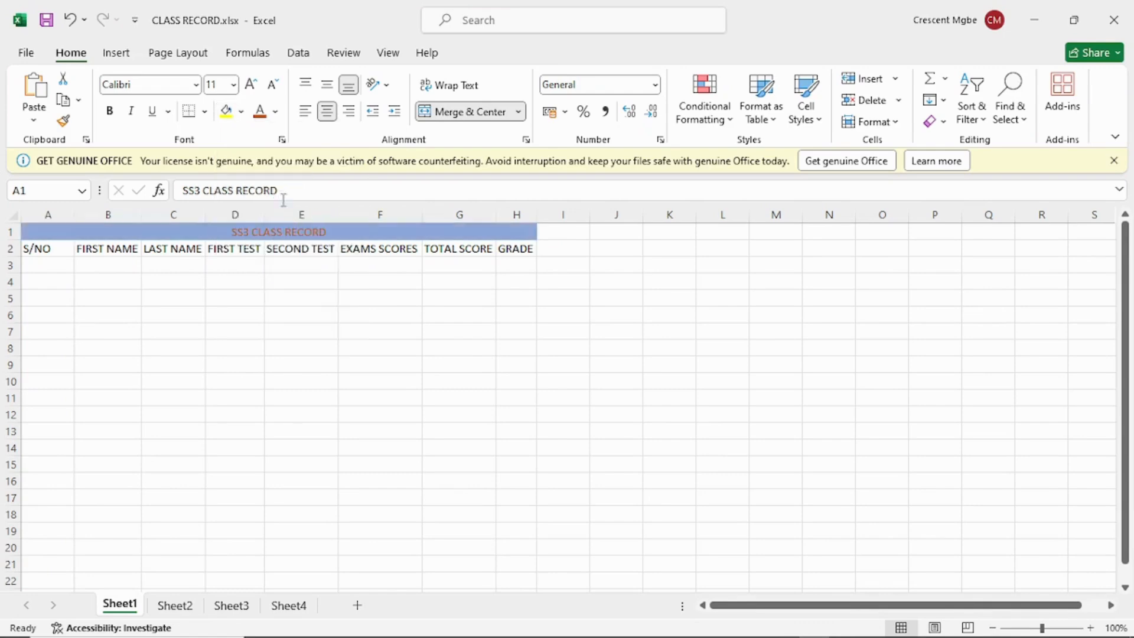
left_click(582, 349)
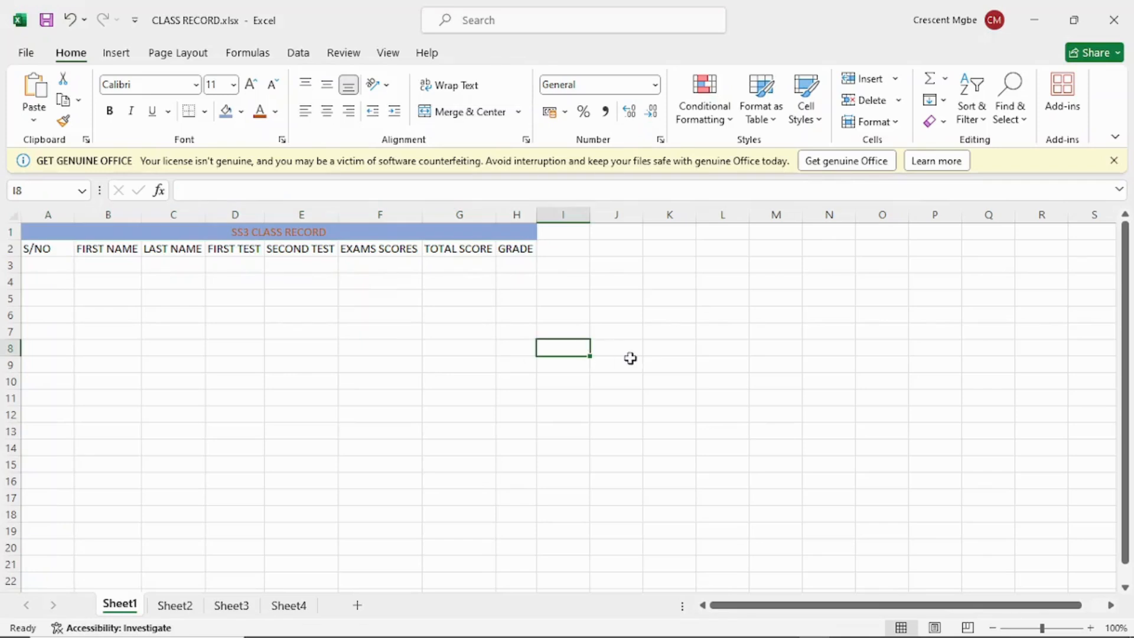
left_click(846, 337)
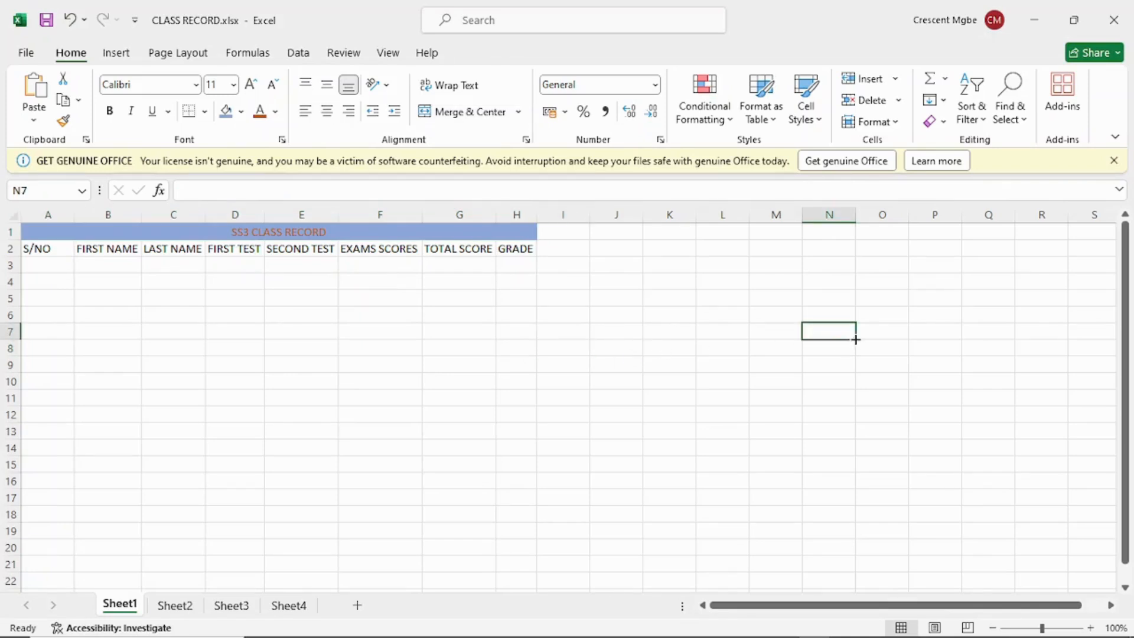
left_click(525, 233)
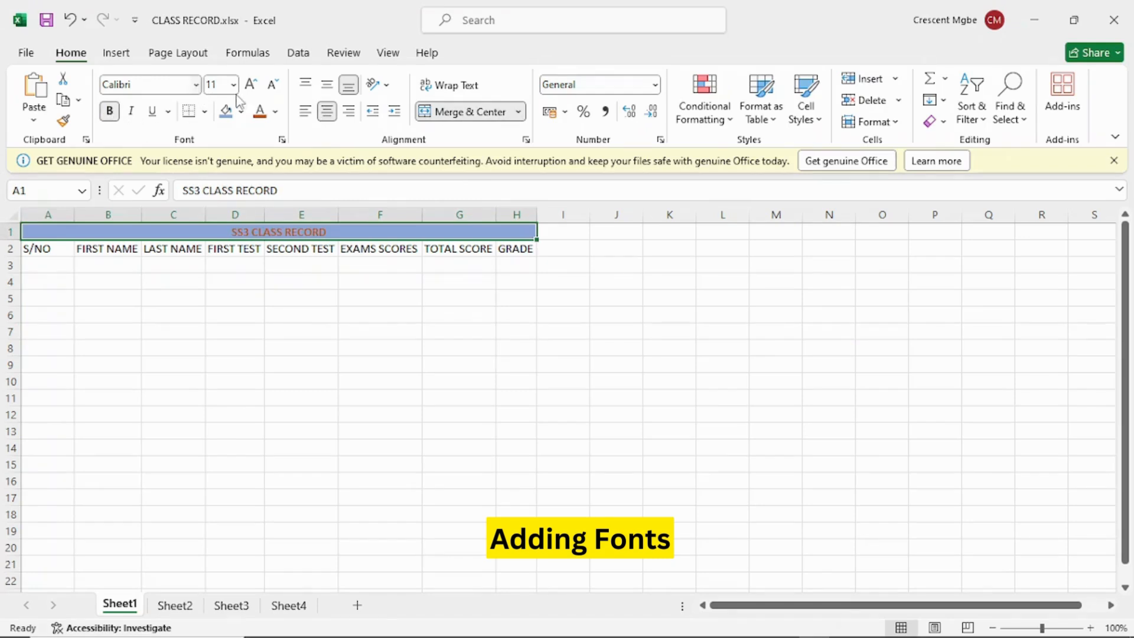
Increase the title font size from 11 to 12
left_click(253, 85)
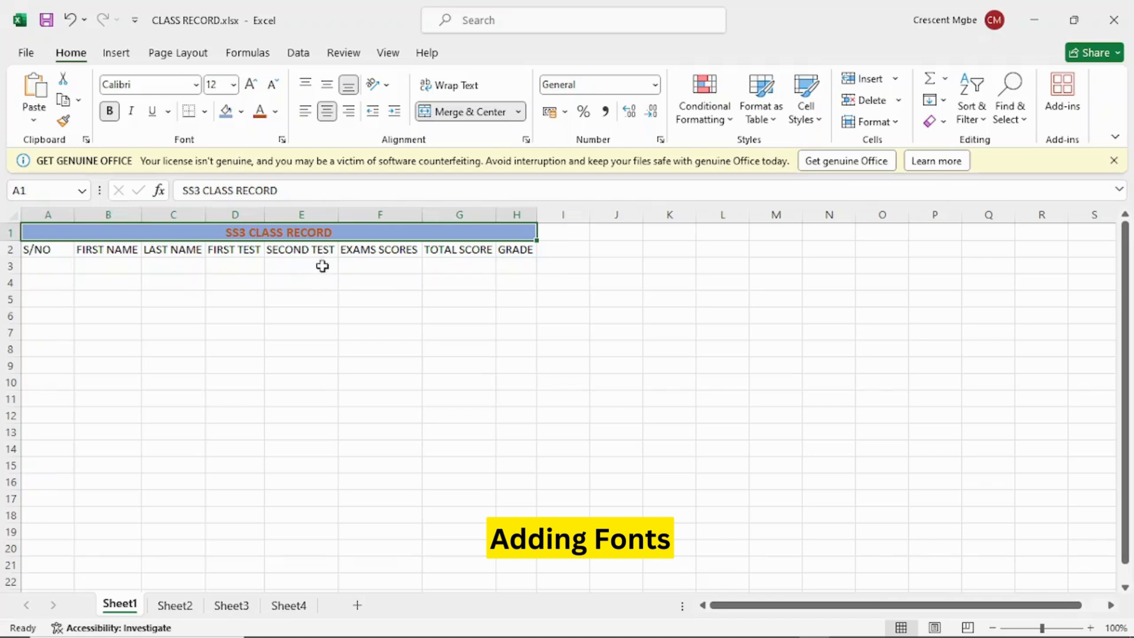
left_click(604, 269)
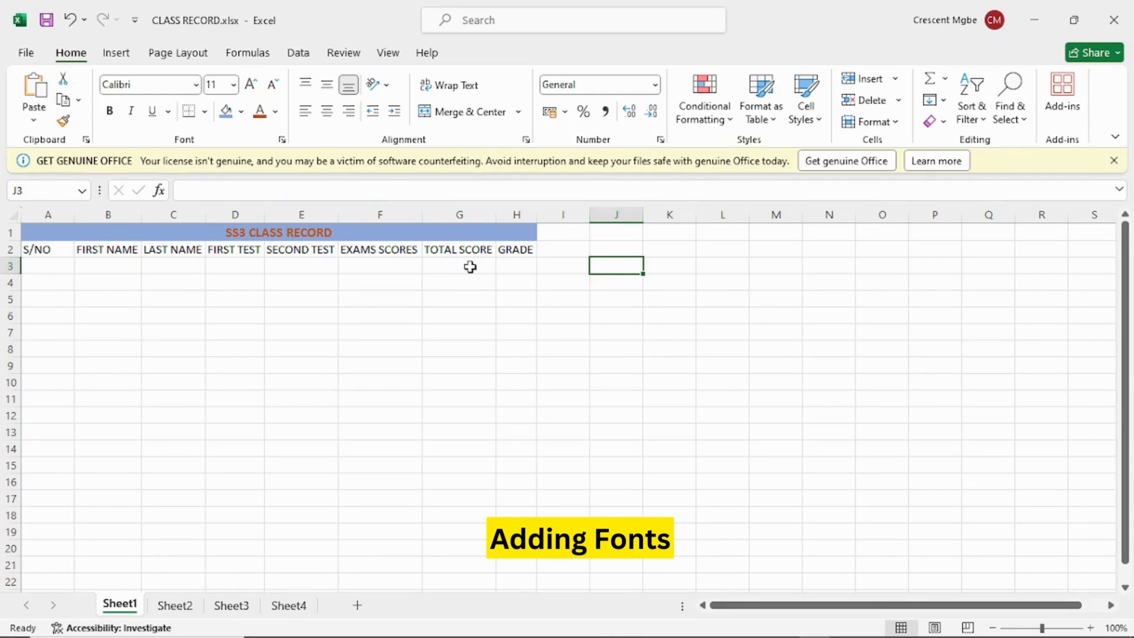
left_click(459, 298)
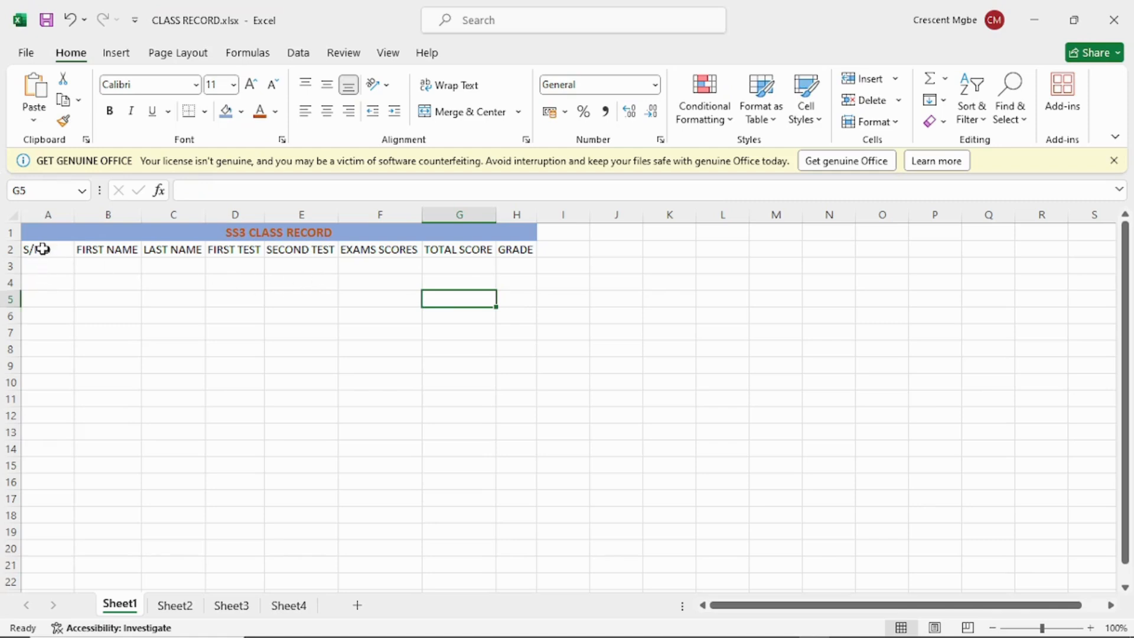
Make the row 2 headings in A2:H2 bold
left_click_drag(42, 248, 526, 248)
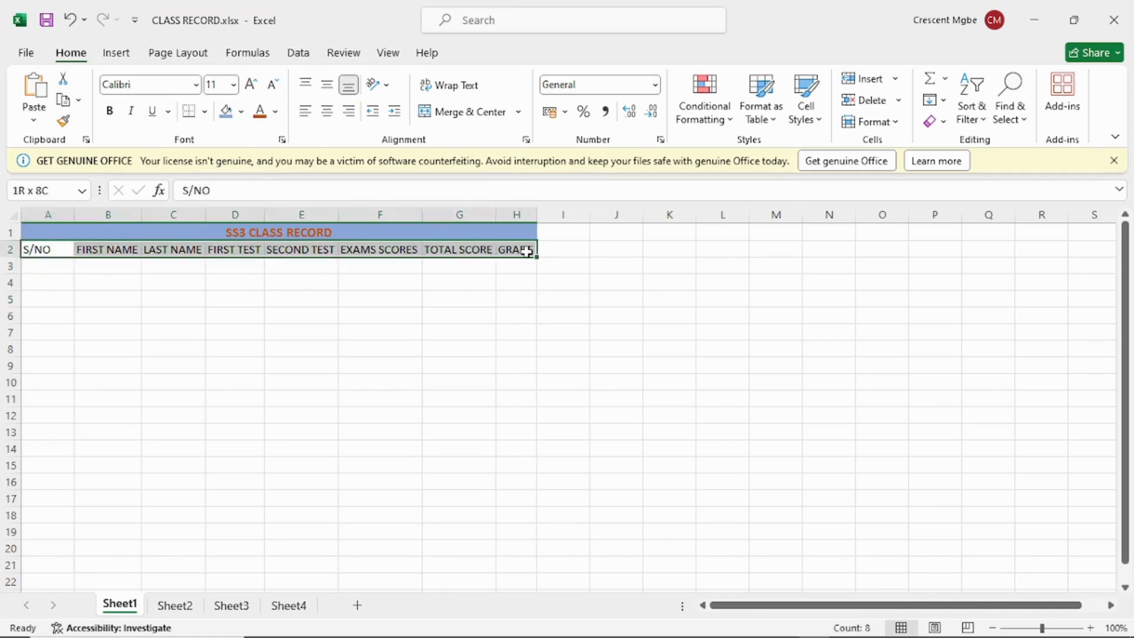
left_click(108, 113)
left_click(722, 302)
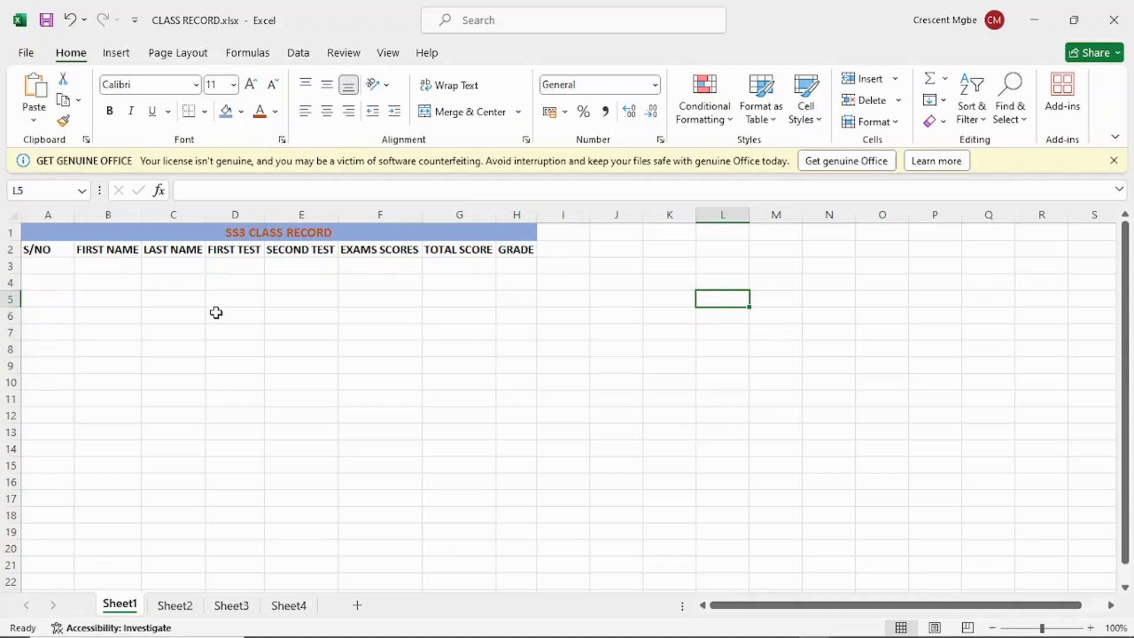
Type serial numbers 1001 in A3 and 1002 in A4 under S/NO
left_click(44, 265)
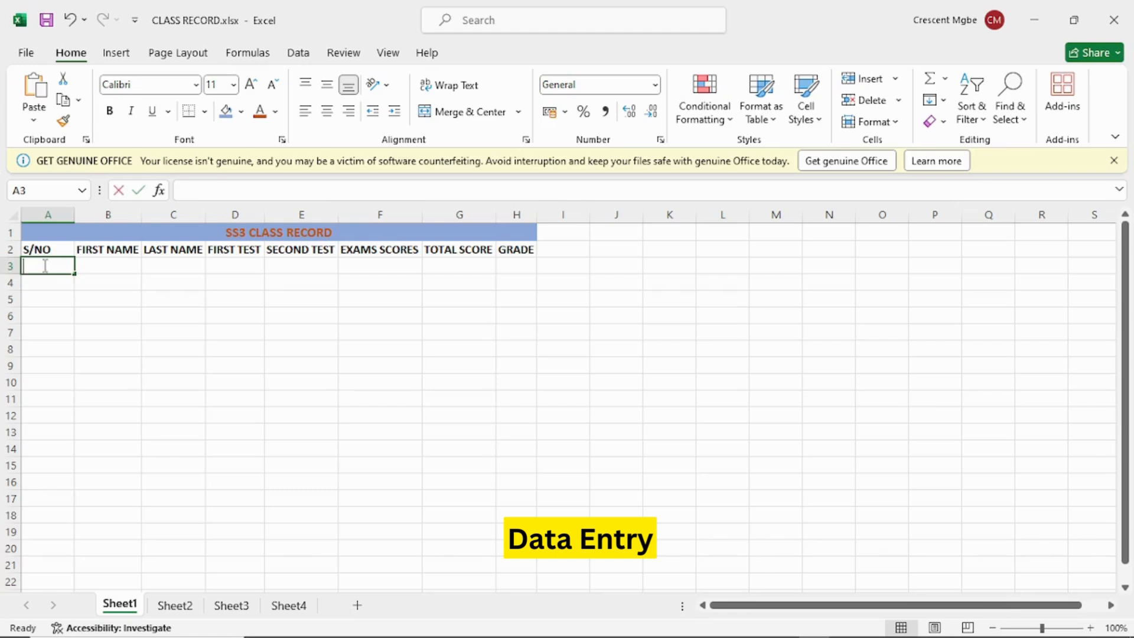
type("10")
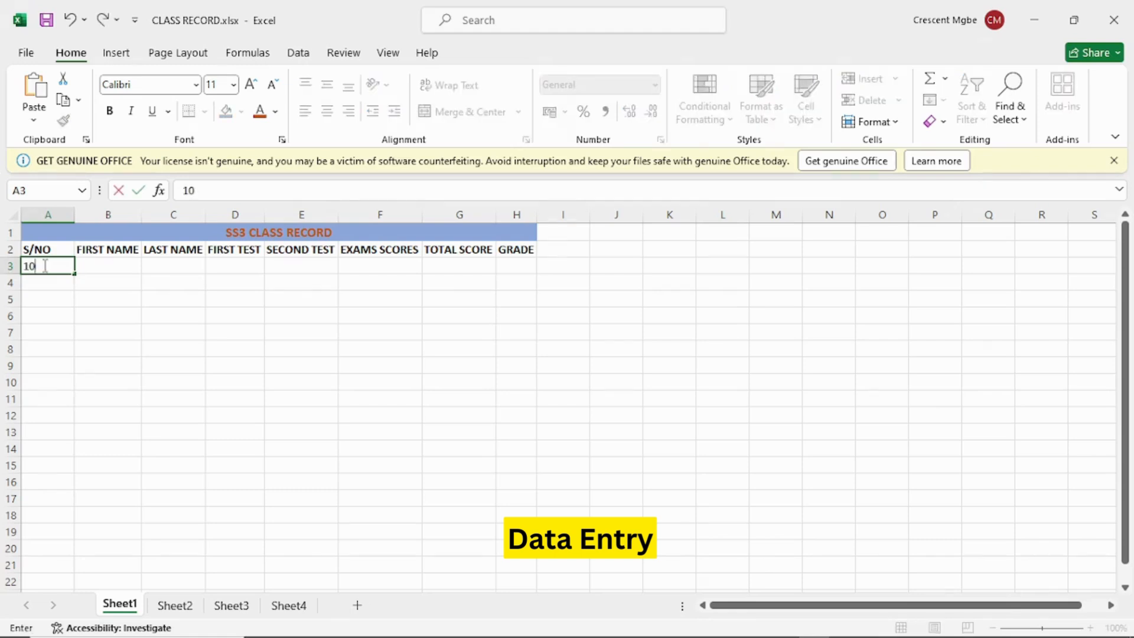
type("01")
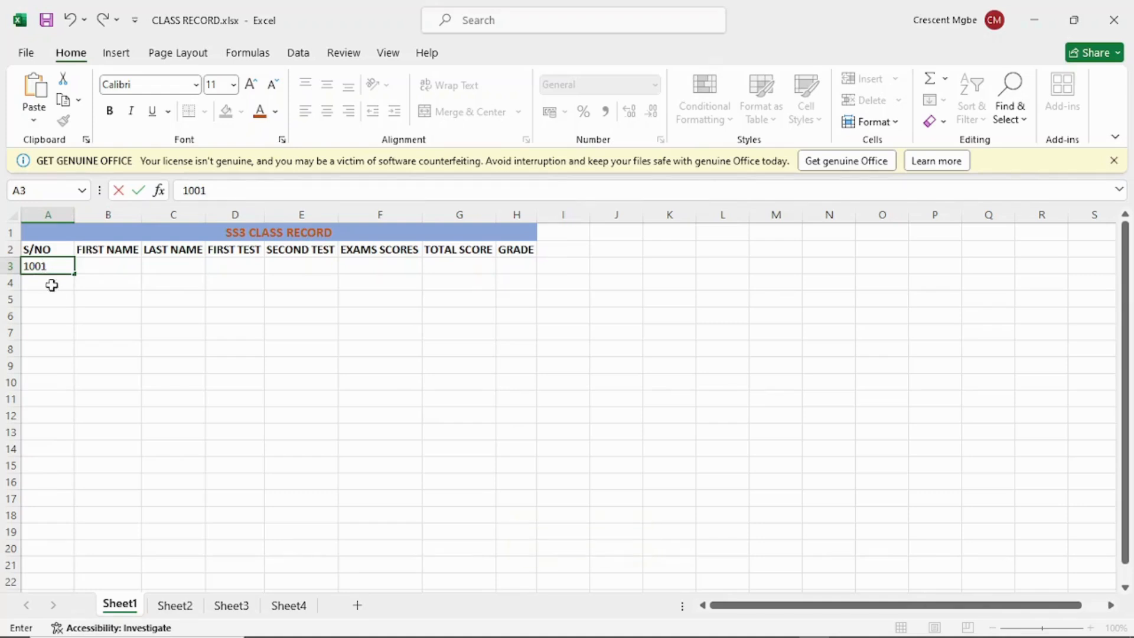
left_click(52, 285)
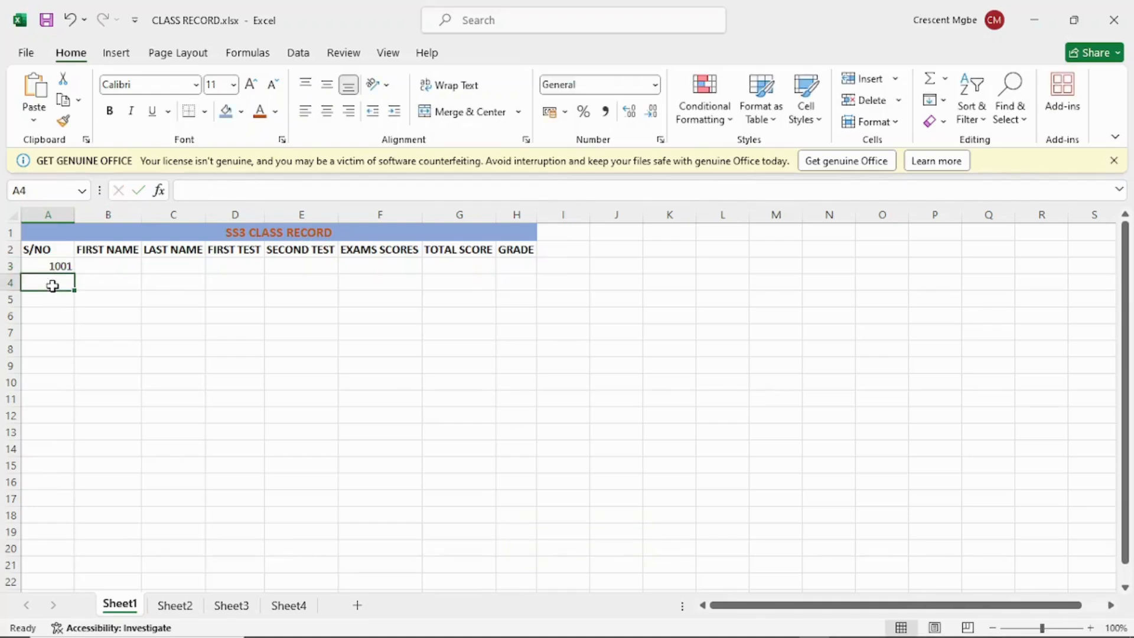
type("1002")
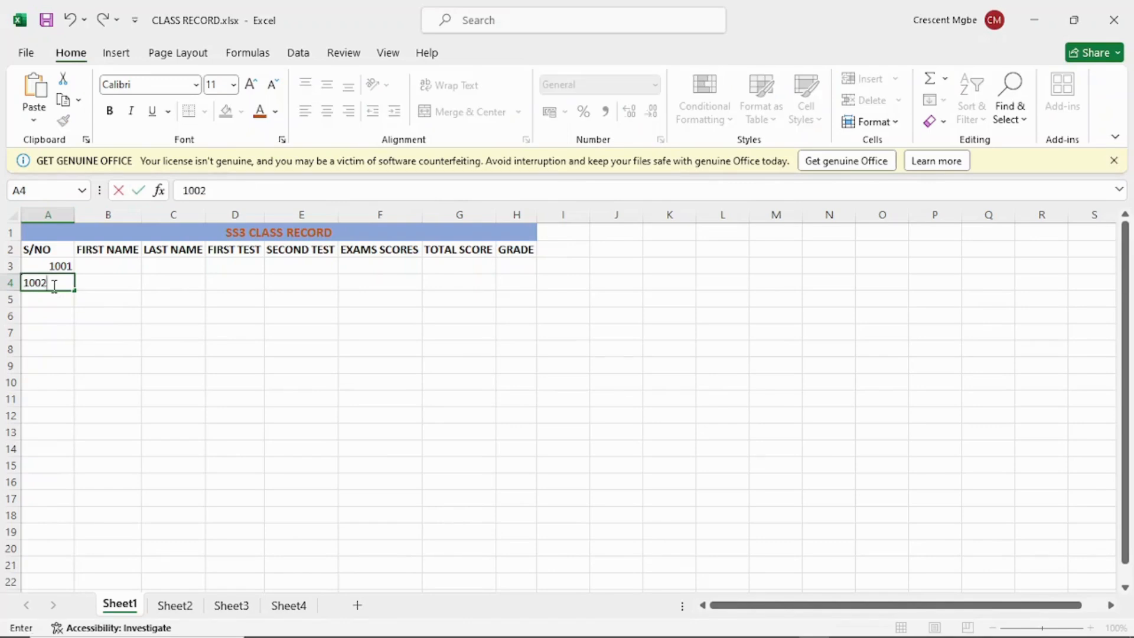
left_click(126, 266)
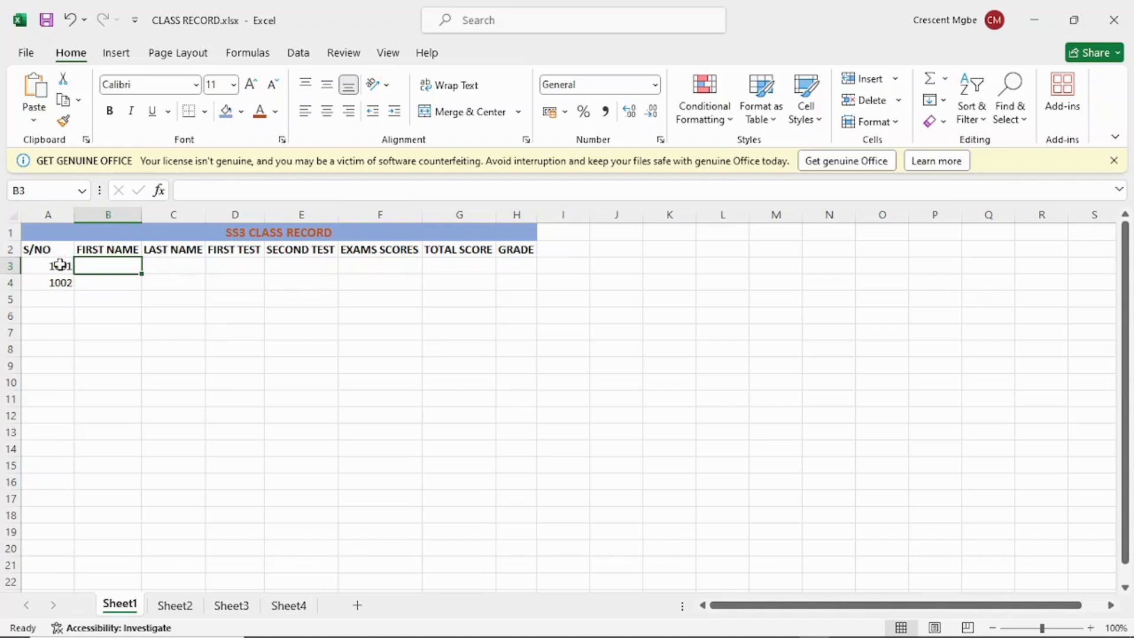
left_click(62, 266)
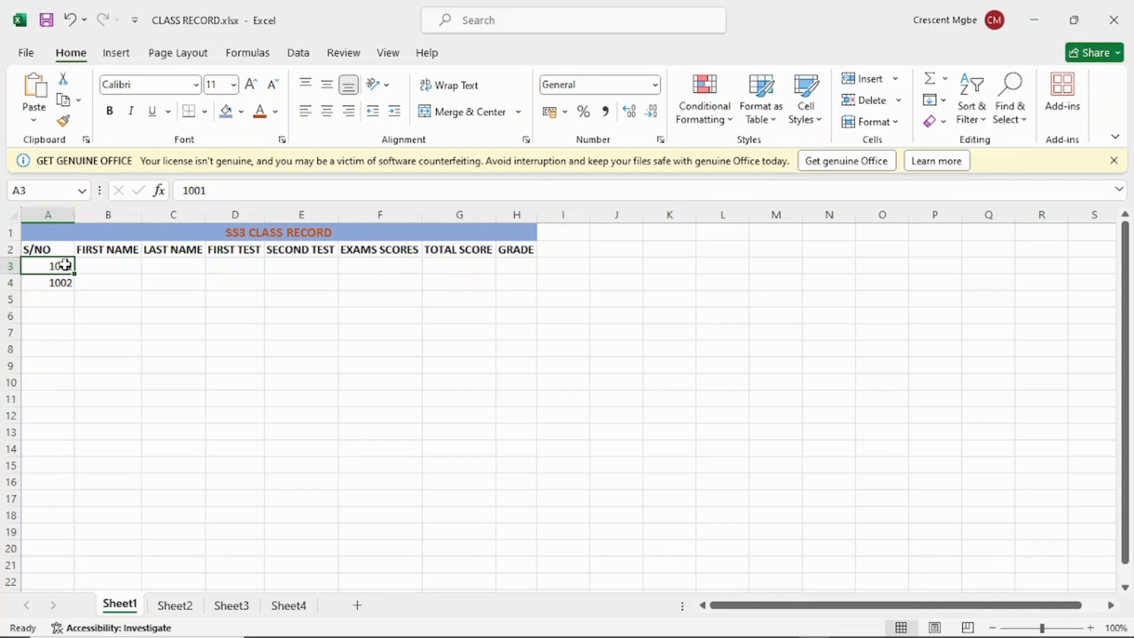
Autofill the S/NO serial numbers from 1001 in A3 down to 1028 in A30
left_click_drag(64, 266, 61, 283)
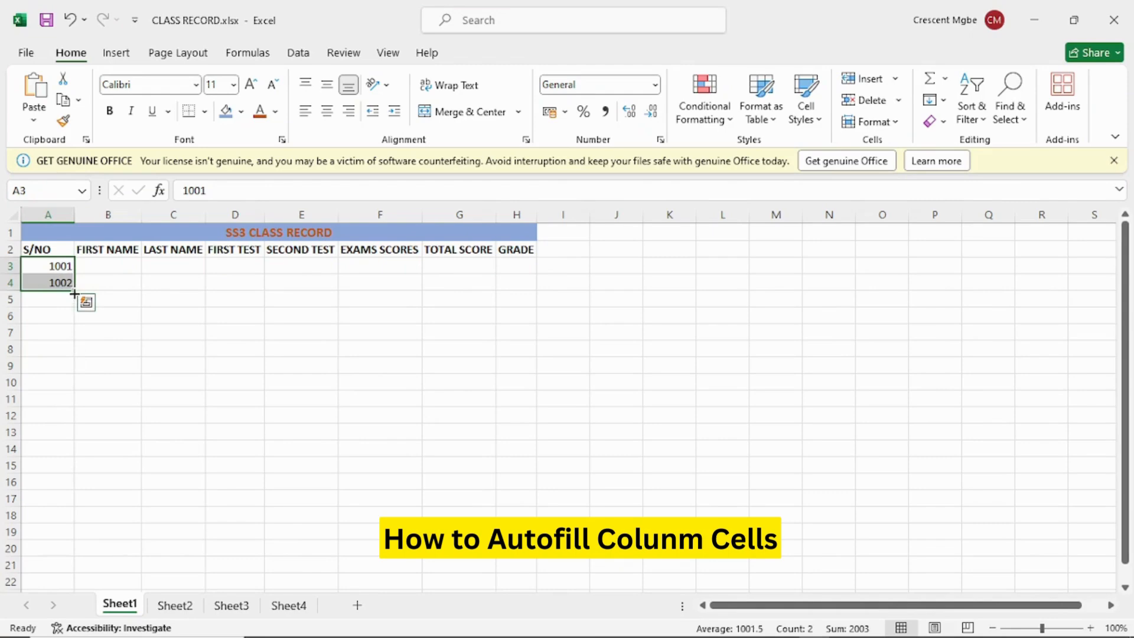
left_click(109, 276)
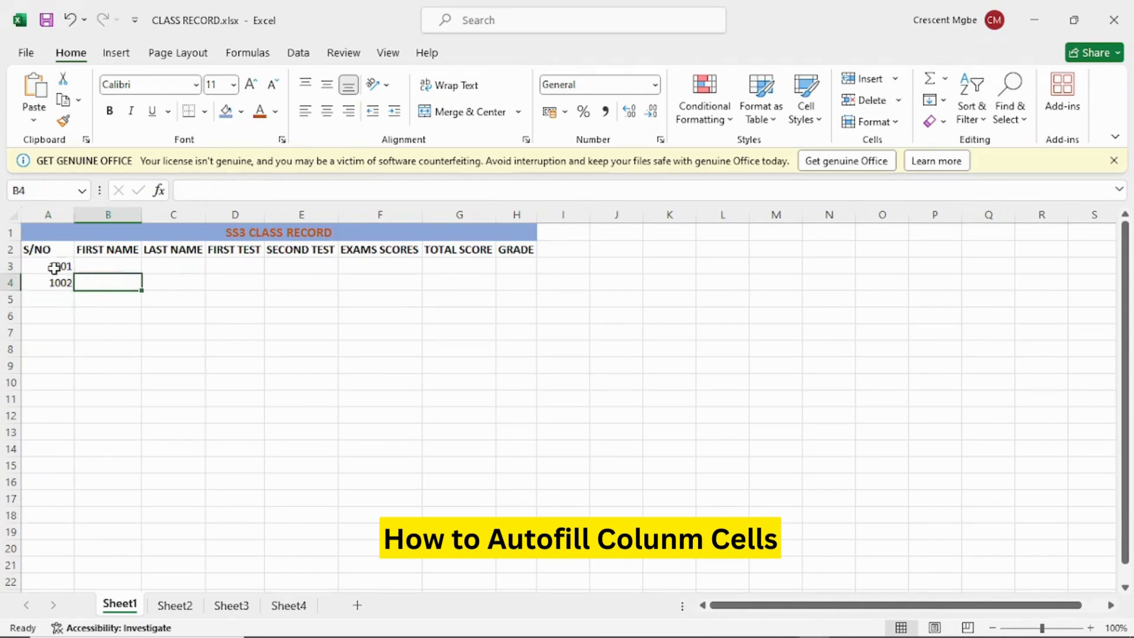
left_click(53, 266)
left_click_drag(53, 265, 82, 451)
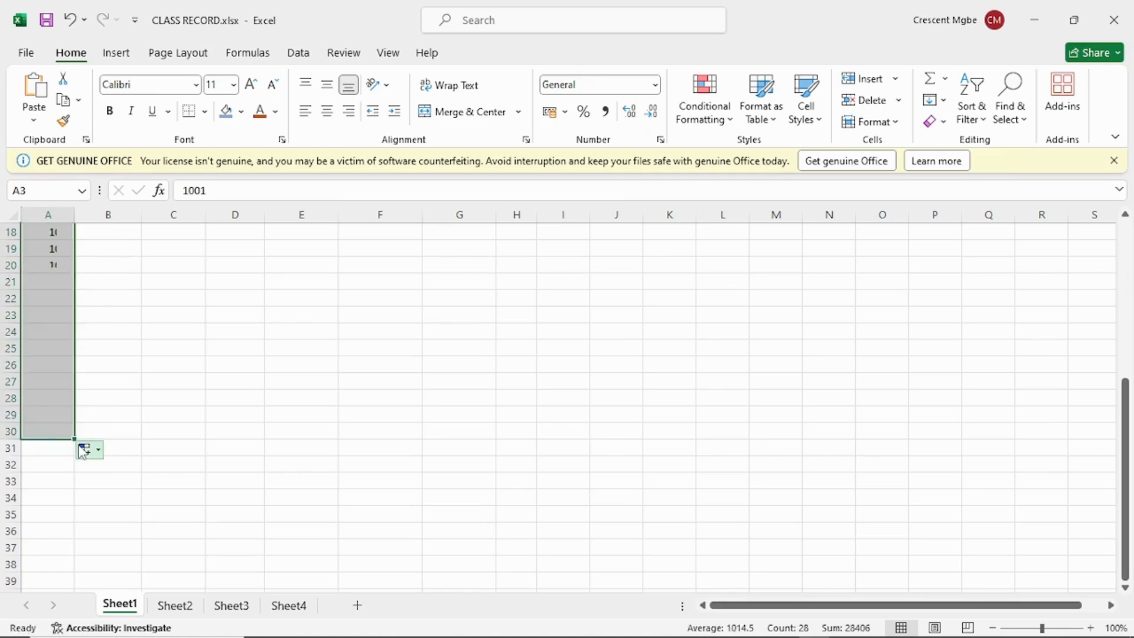
scroll(324, 367, "up", 6)
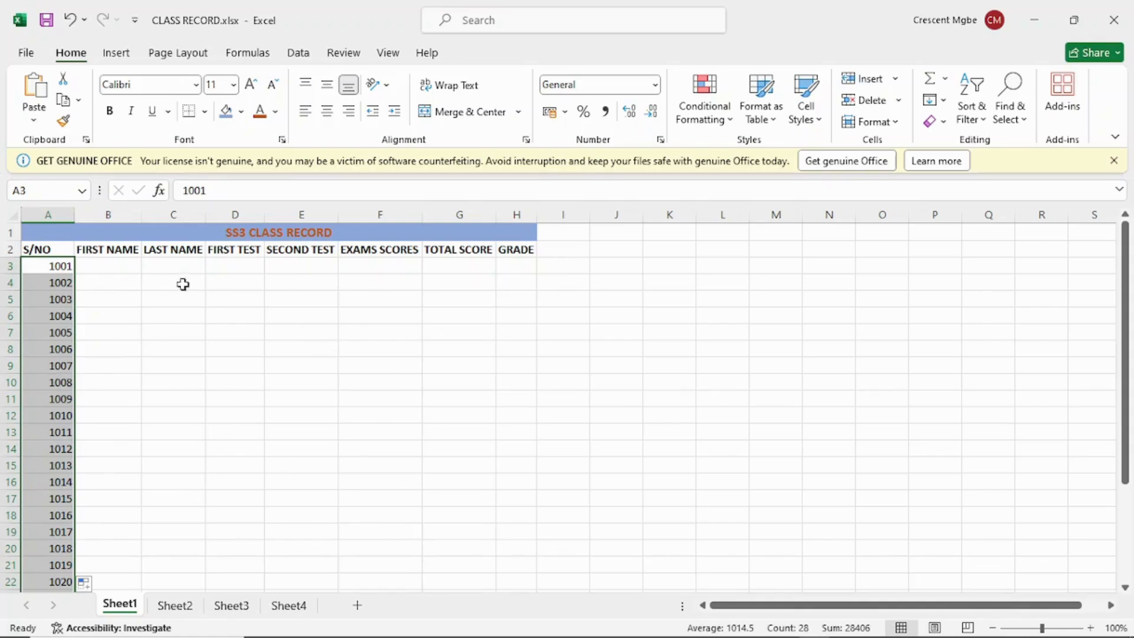
Enter the first student's first and last name with scores 7, 5 and 45 in row 3
left_click(104, 270)
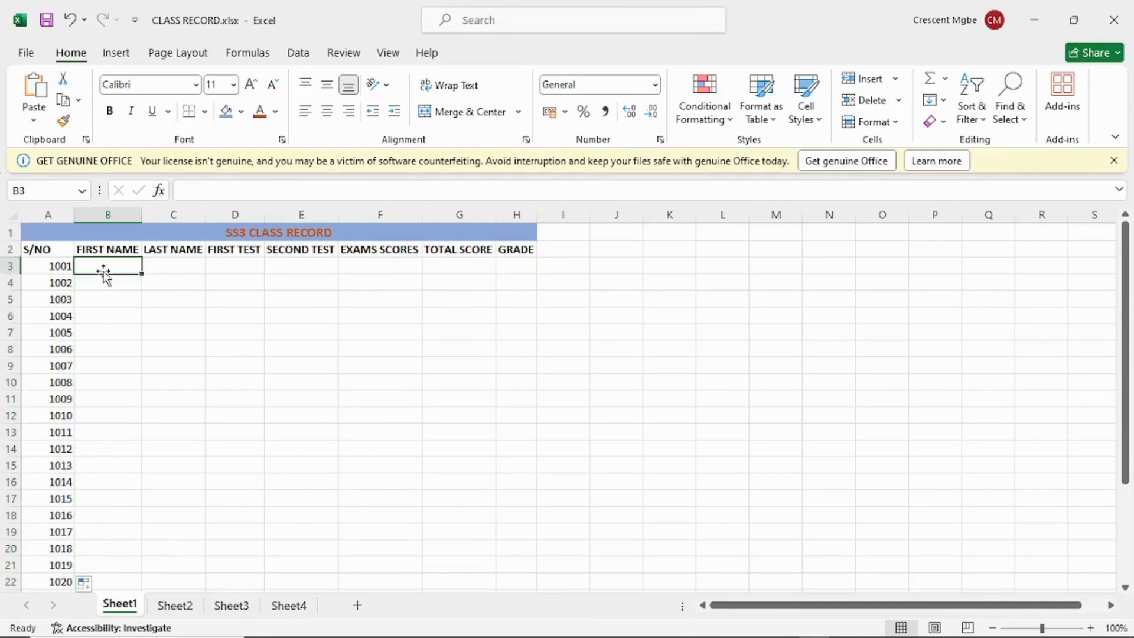
type("J")
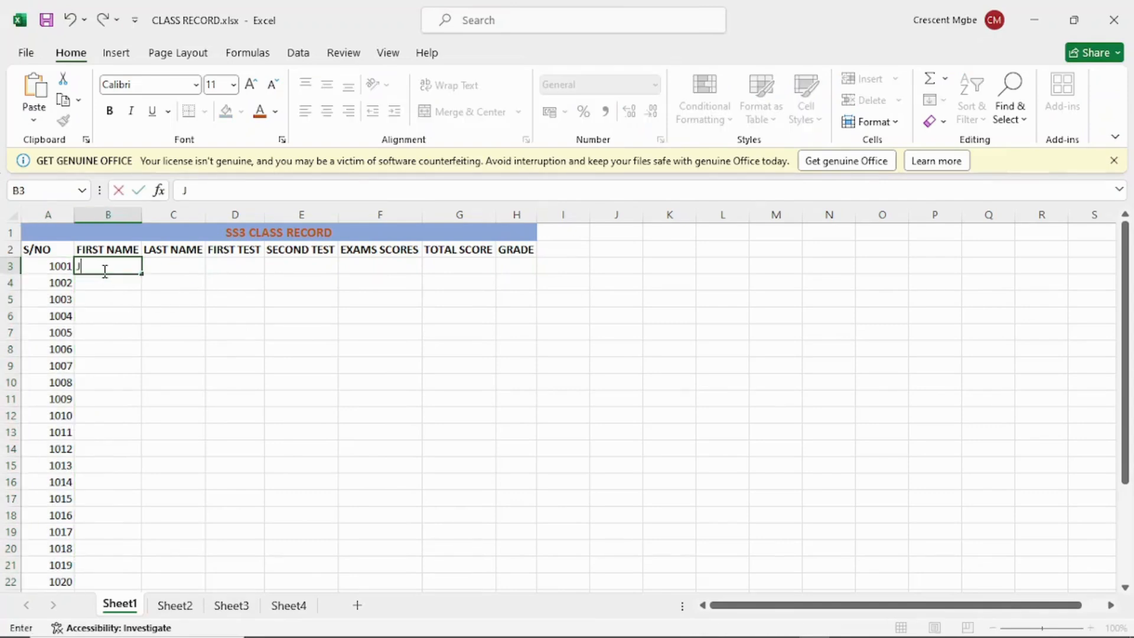
type("ames")
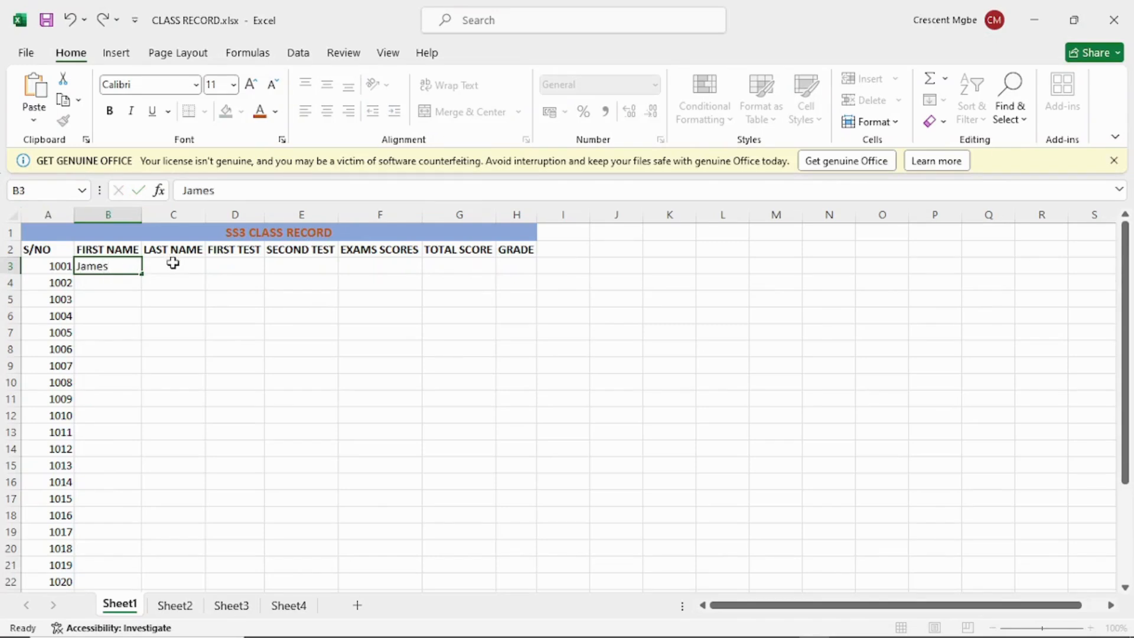
left_click(173, 263)
type("Peter")
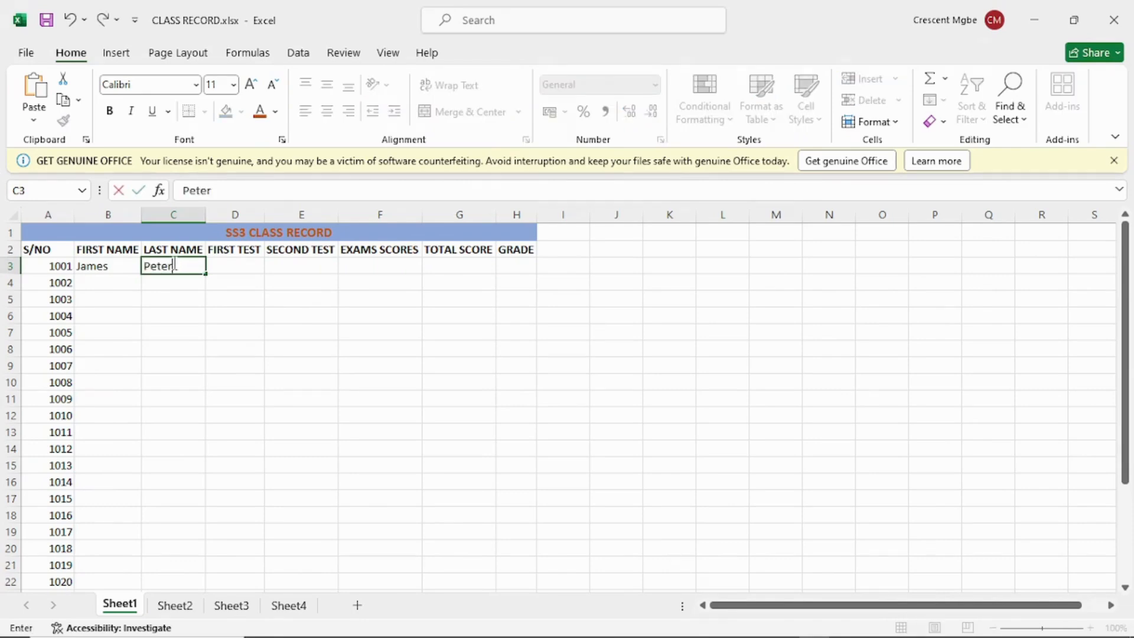
left_click(239, 262)
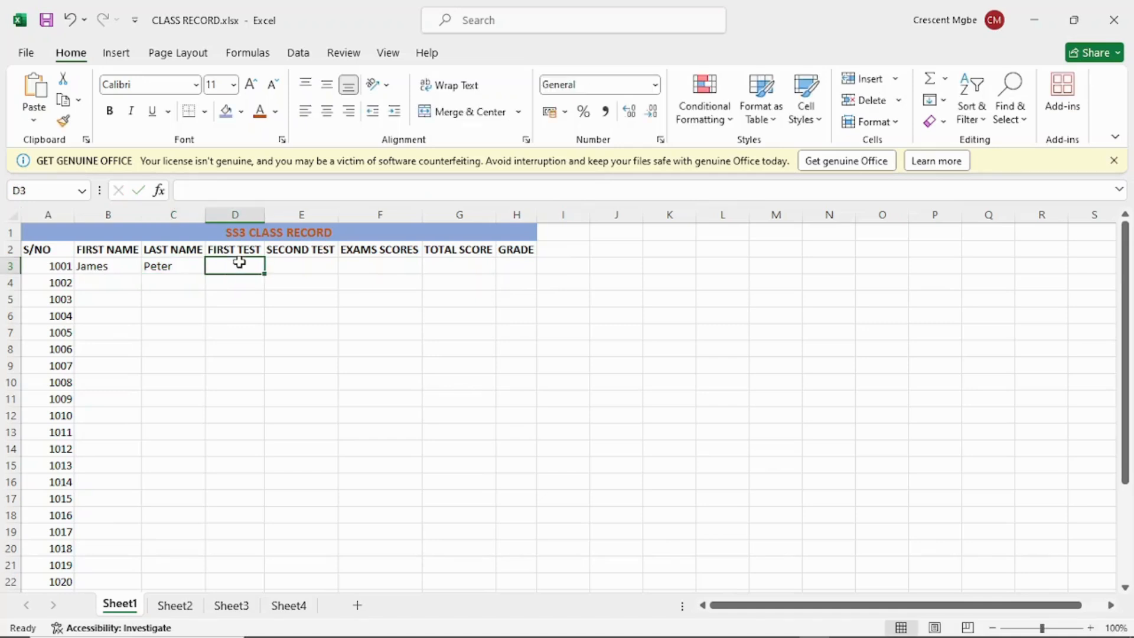
type("7")
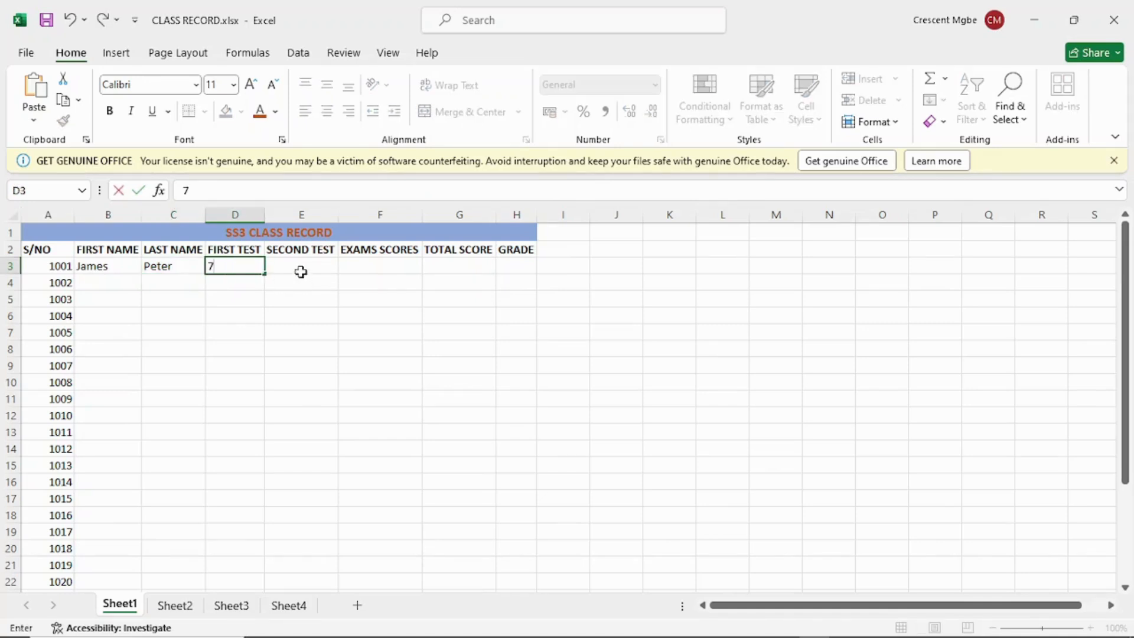
left_click(301, 269)
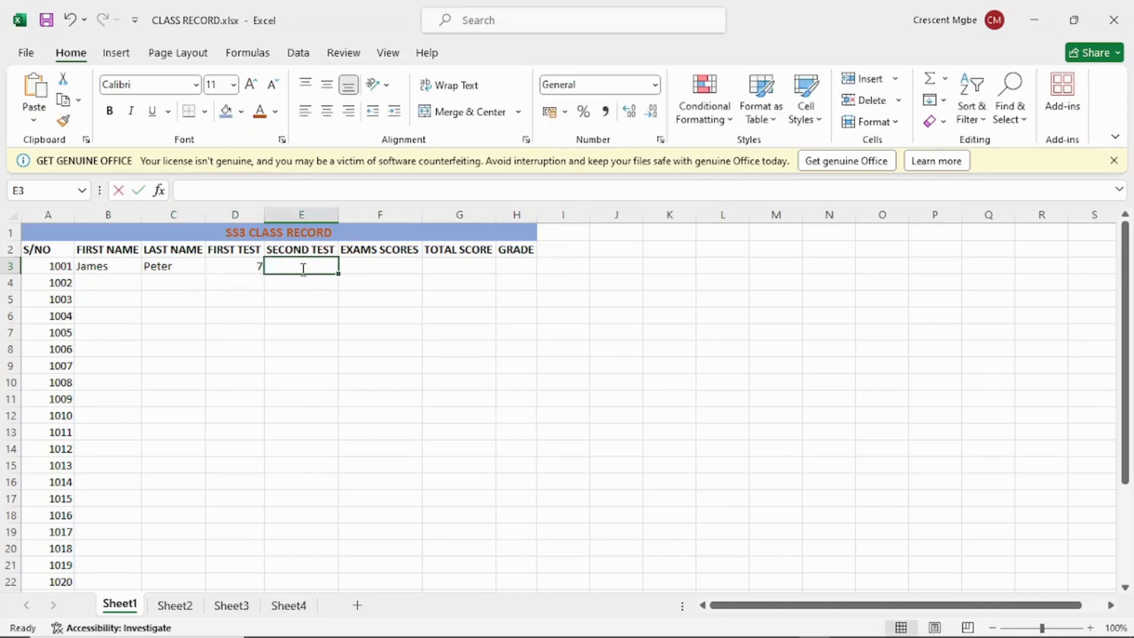
type("5")
left_click(377, 265)
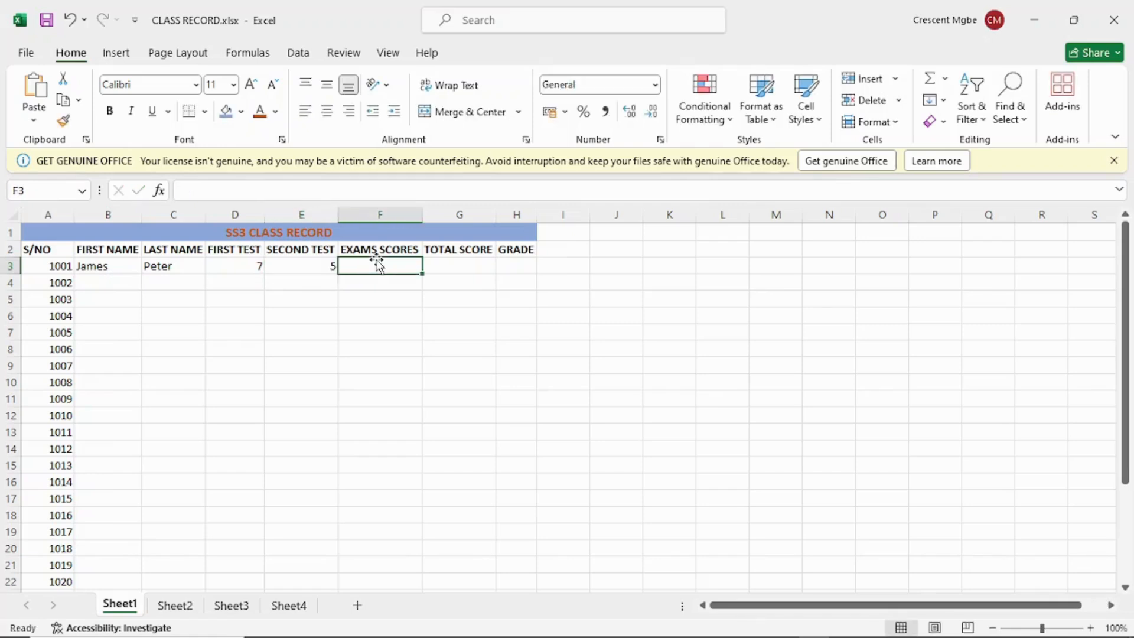
type("45")
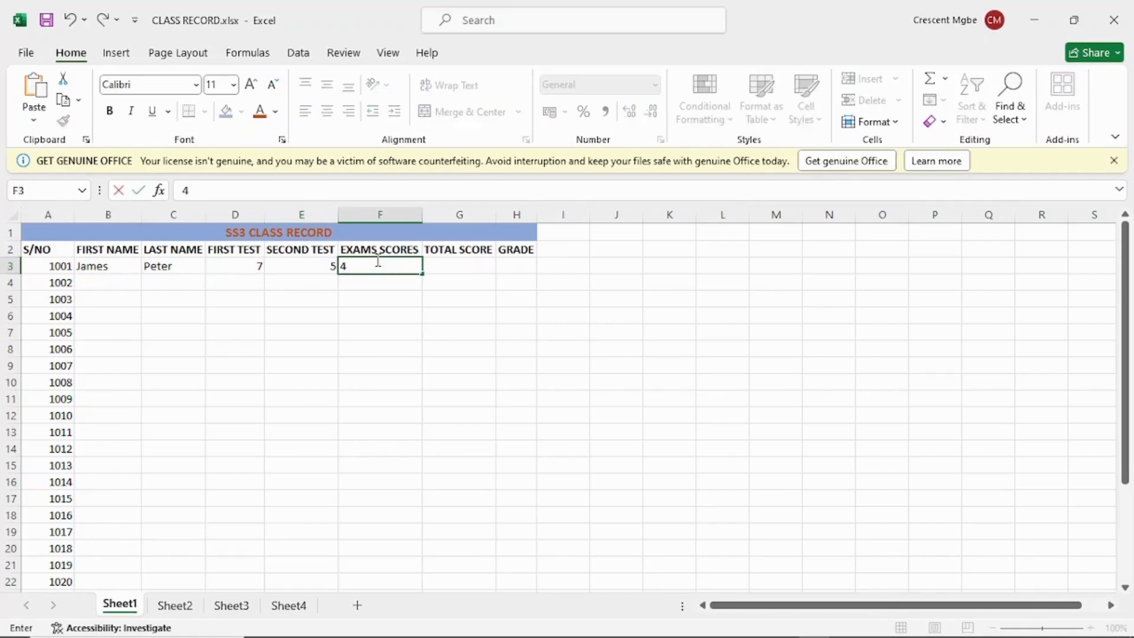
left_click(445, 266)
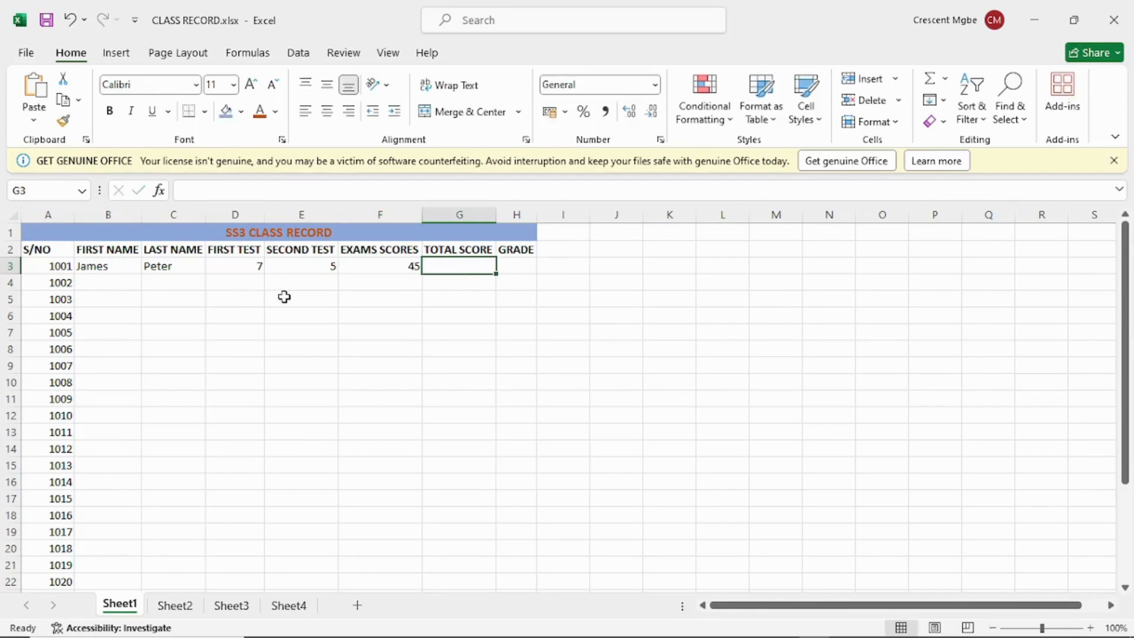
Enter the second student's first and last name with scores 4, 8 and 50 in row 4
left_click(108, 279)
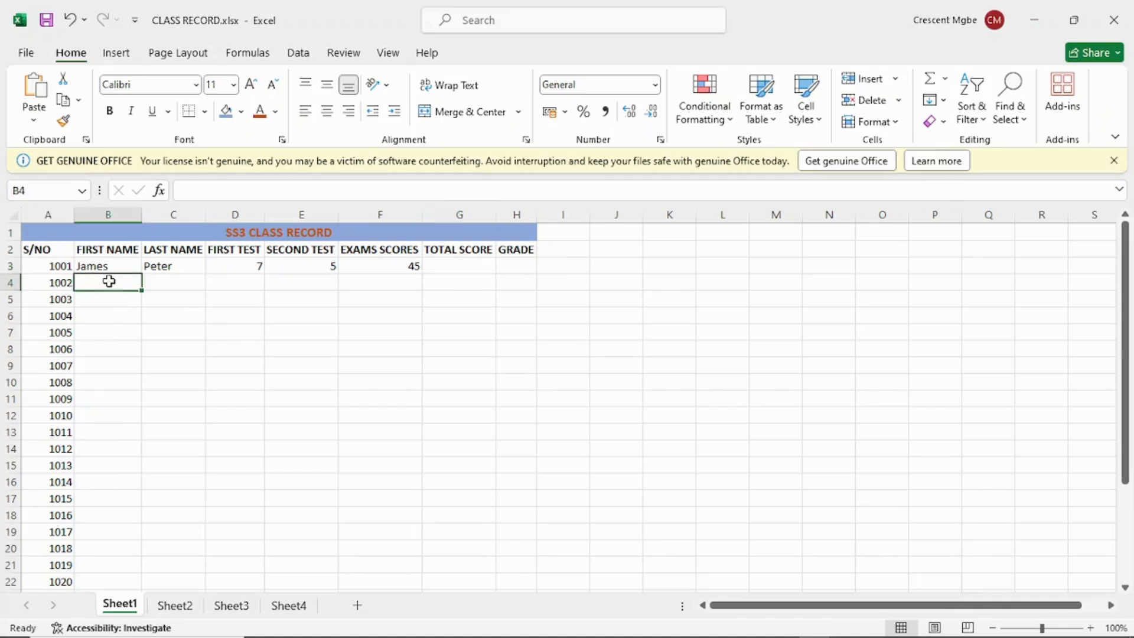
type("Jane")
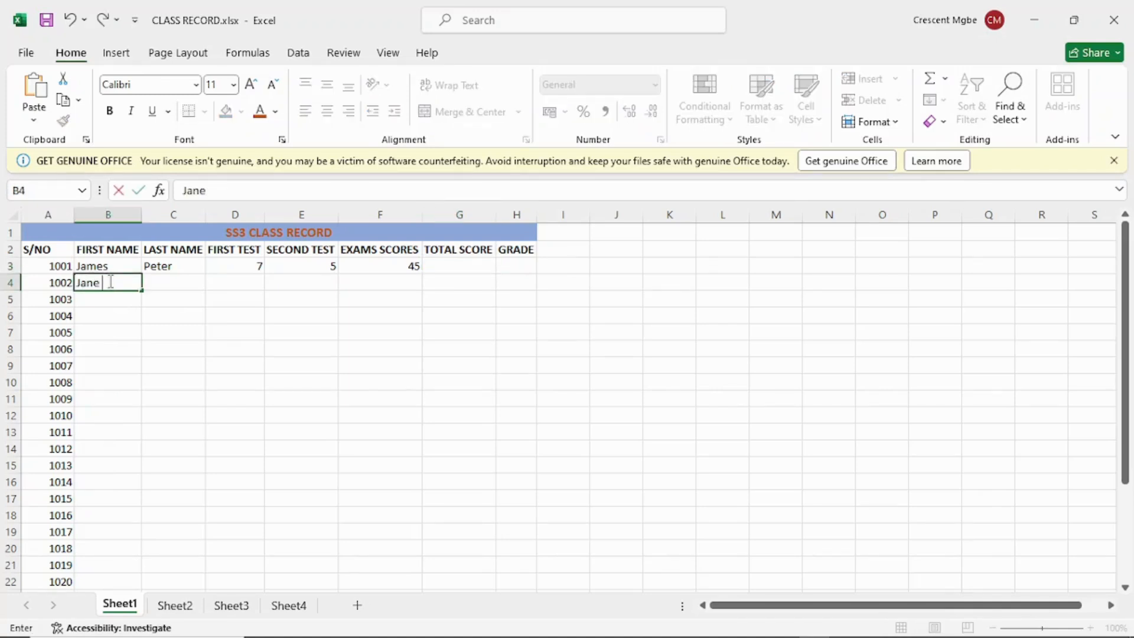
left_click(193, 282)
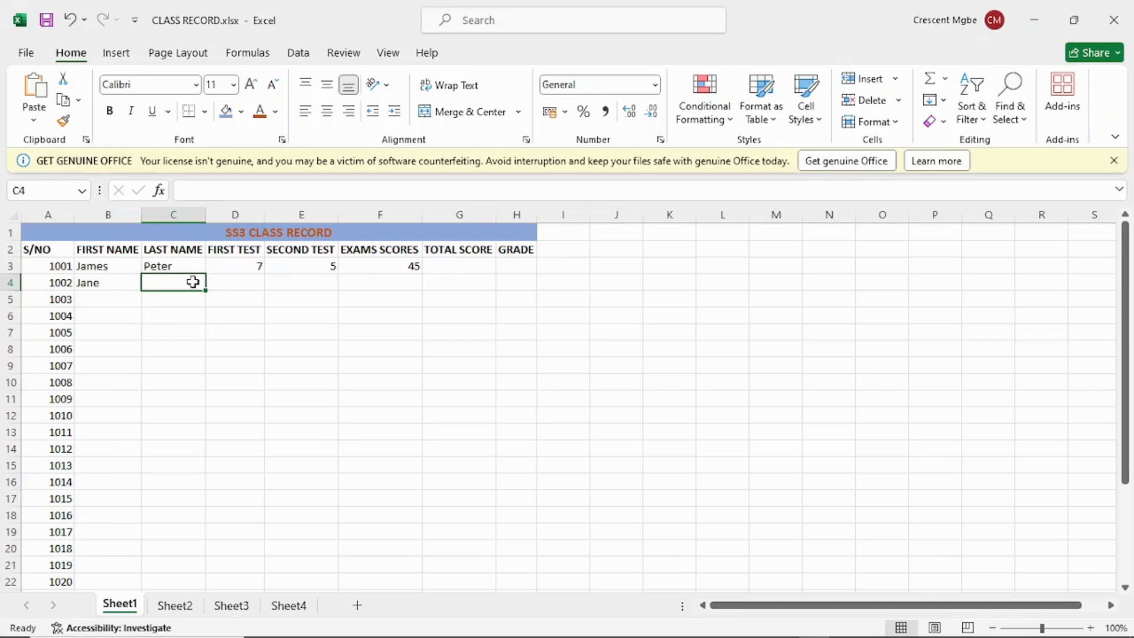
type("Ude")
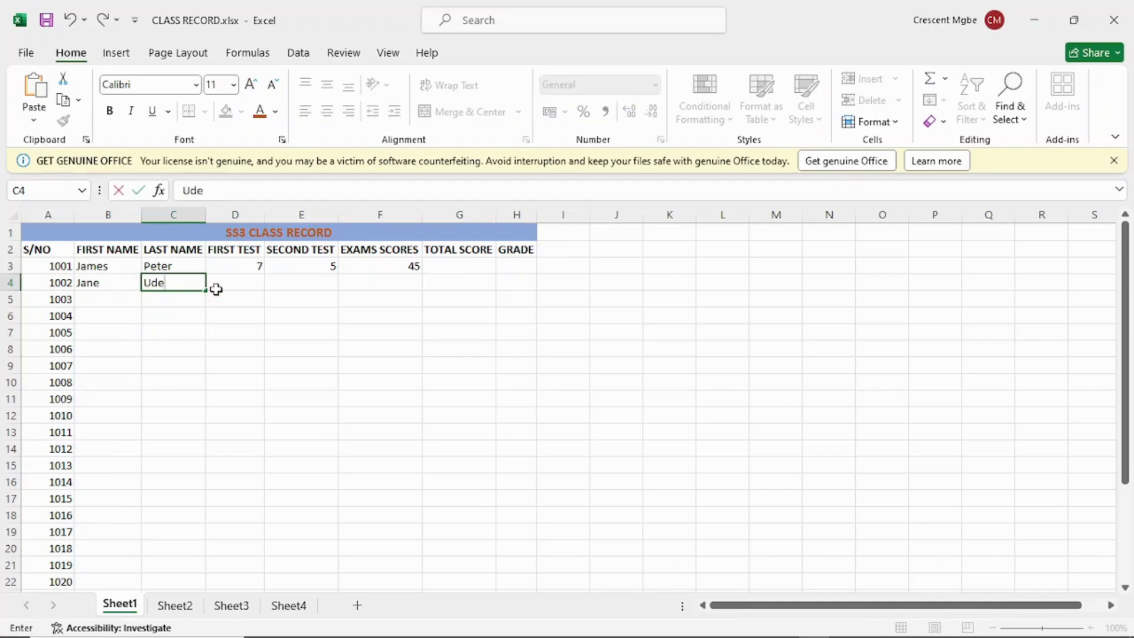
left_click(229, 284)
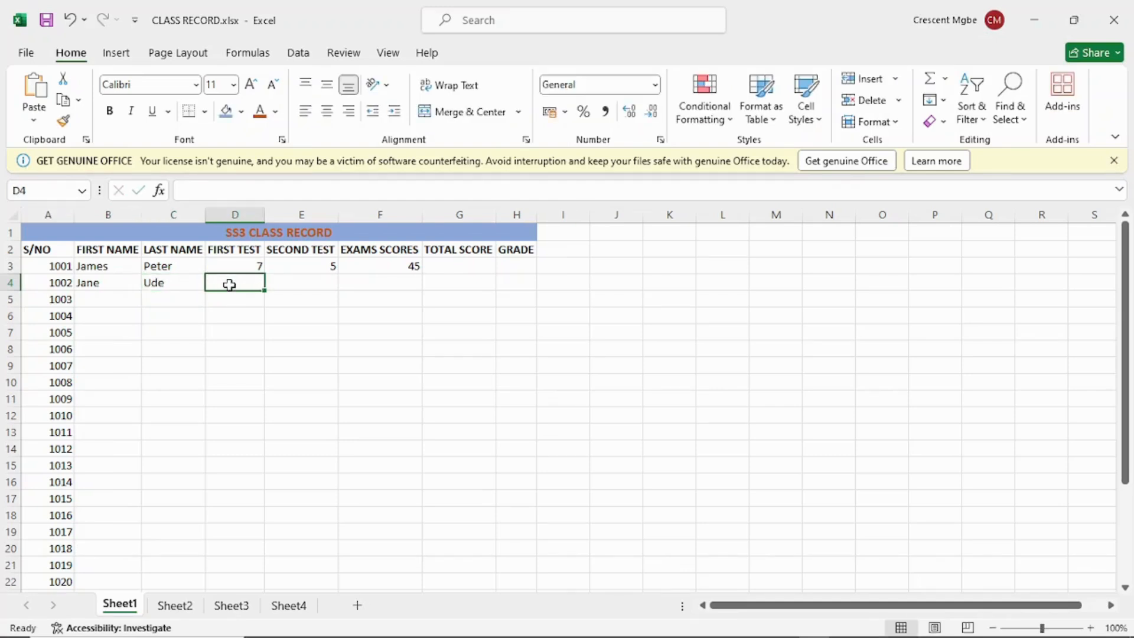
type("4")
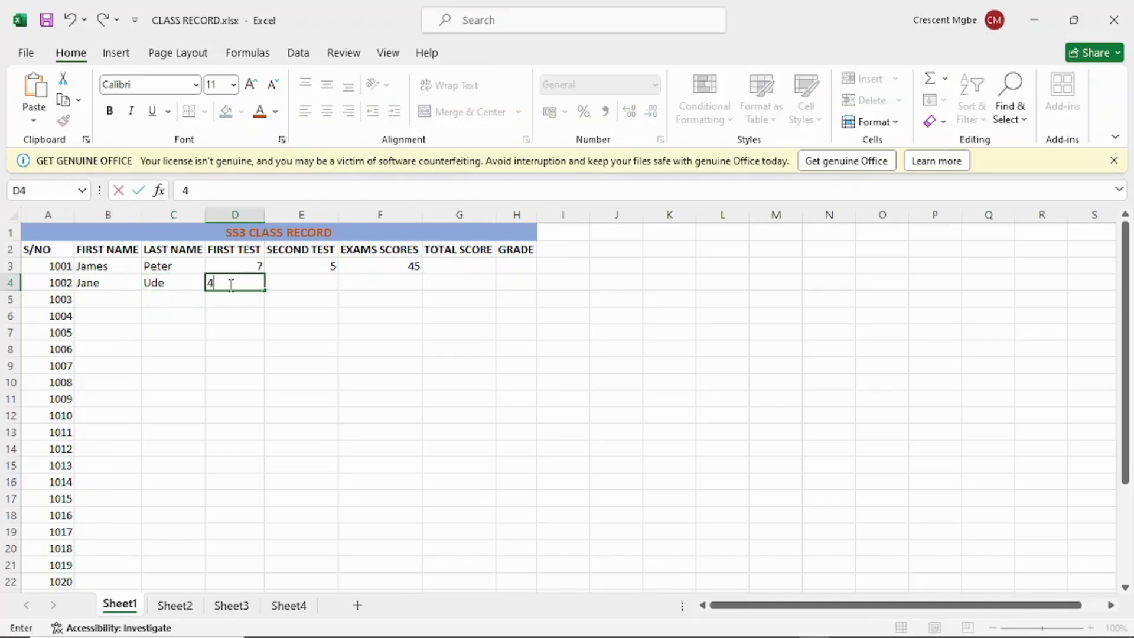
left_click(310, 289)
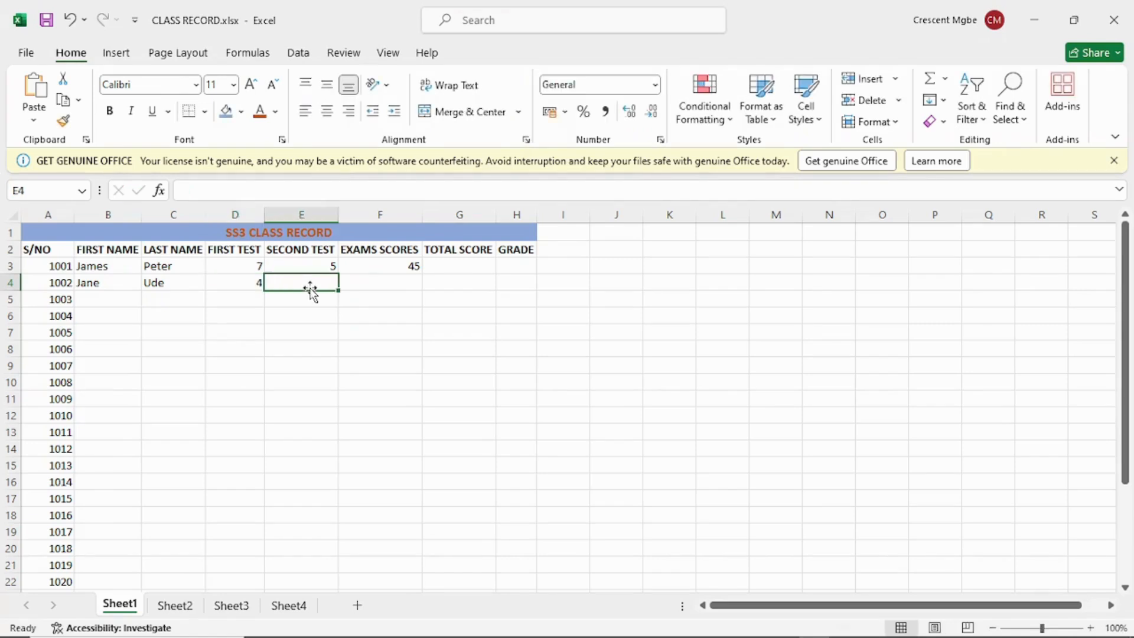
type("8")
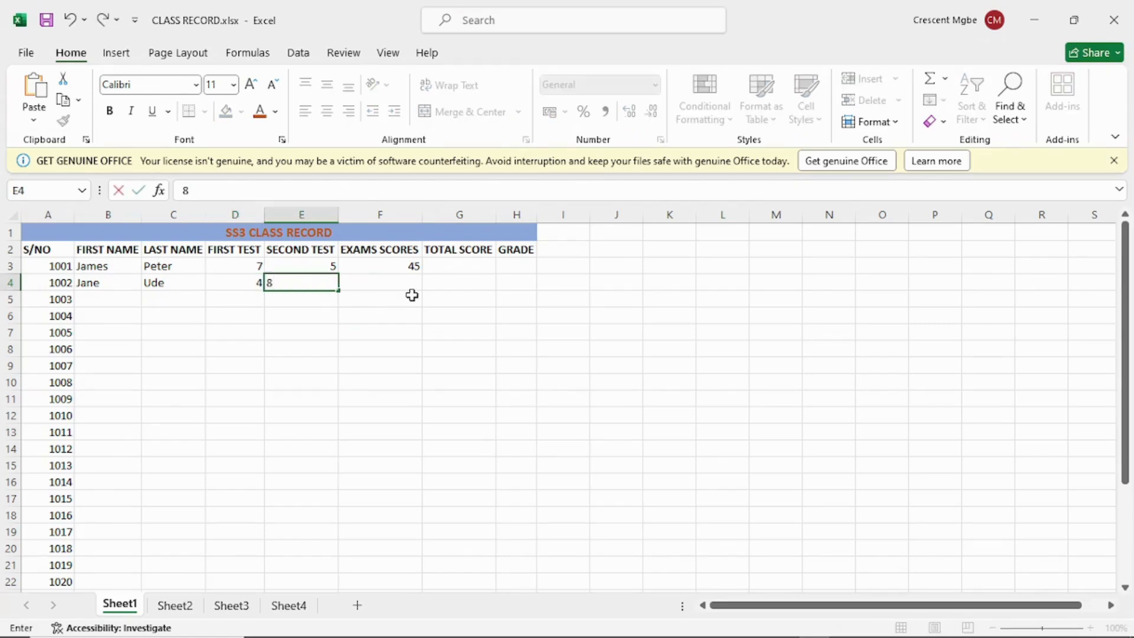
left_click(404, 279)
type("50")
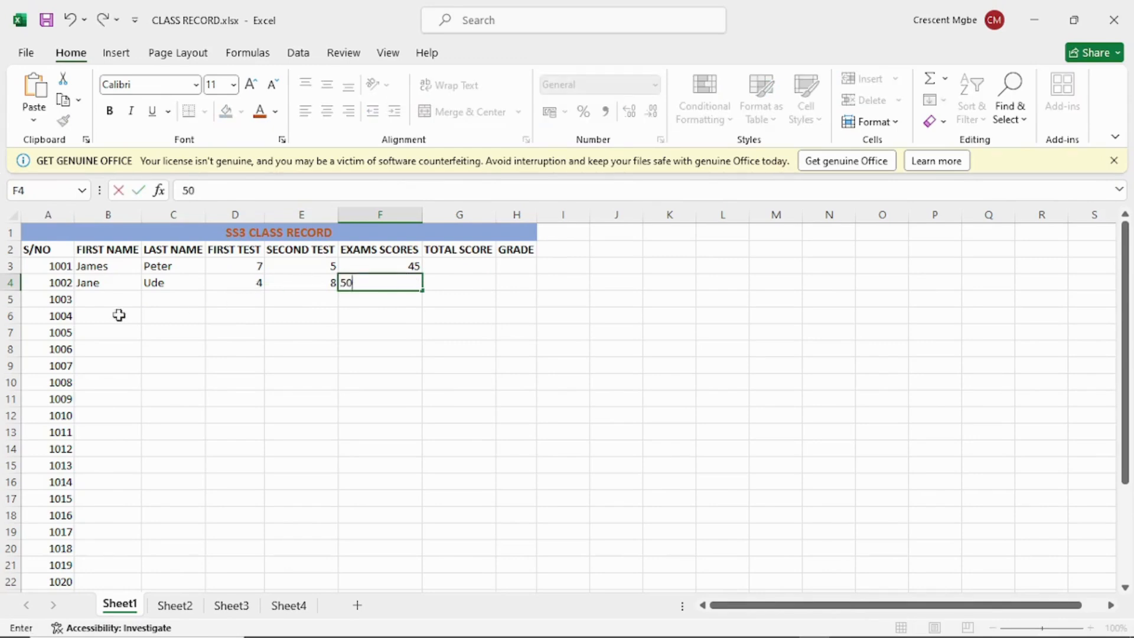
left_click(103, 298)
scroll(122, 370, "down", 6)
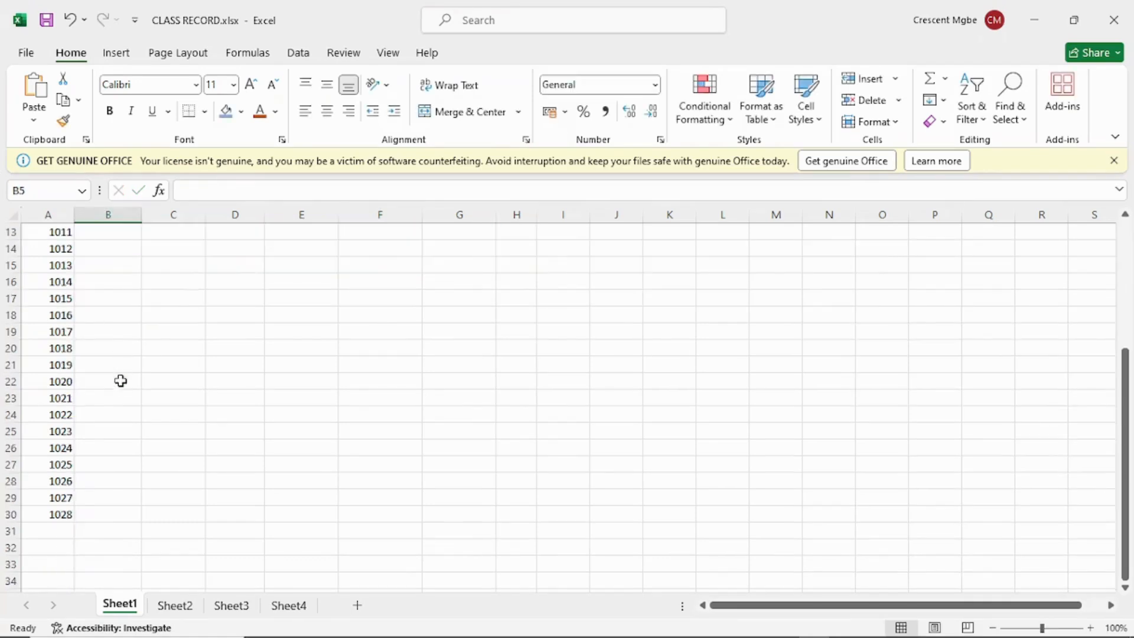
scroll(121, 387, "up", 4)
scroll(120, 390, "up", 2)
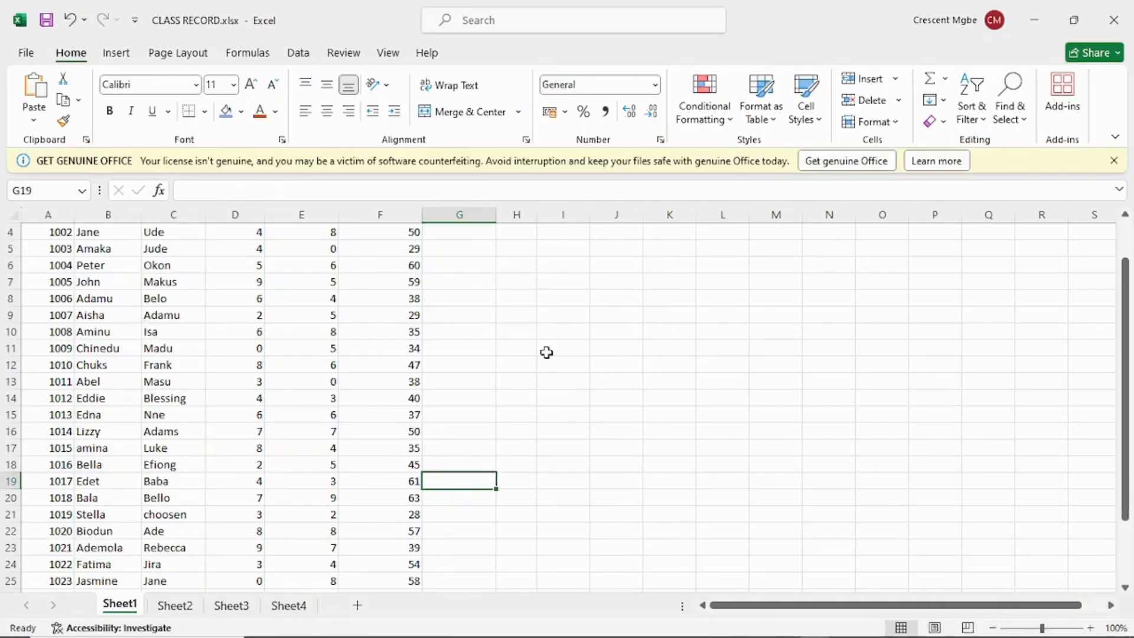
scroll(309, 255, "up", 1)
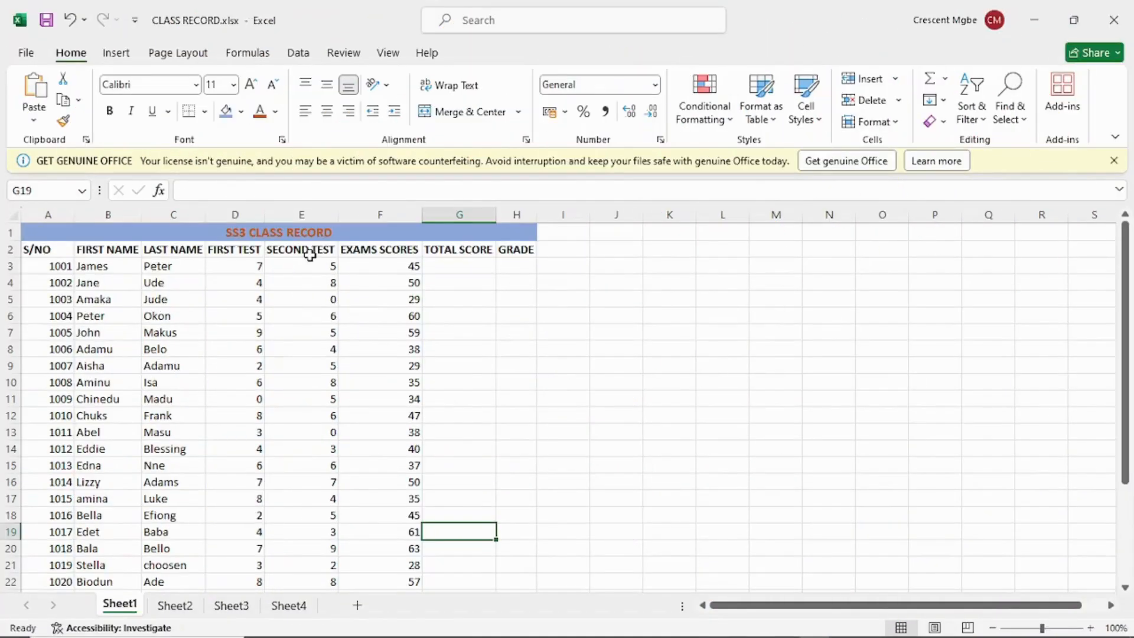
scroll(236, 315, "down", 2)
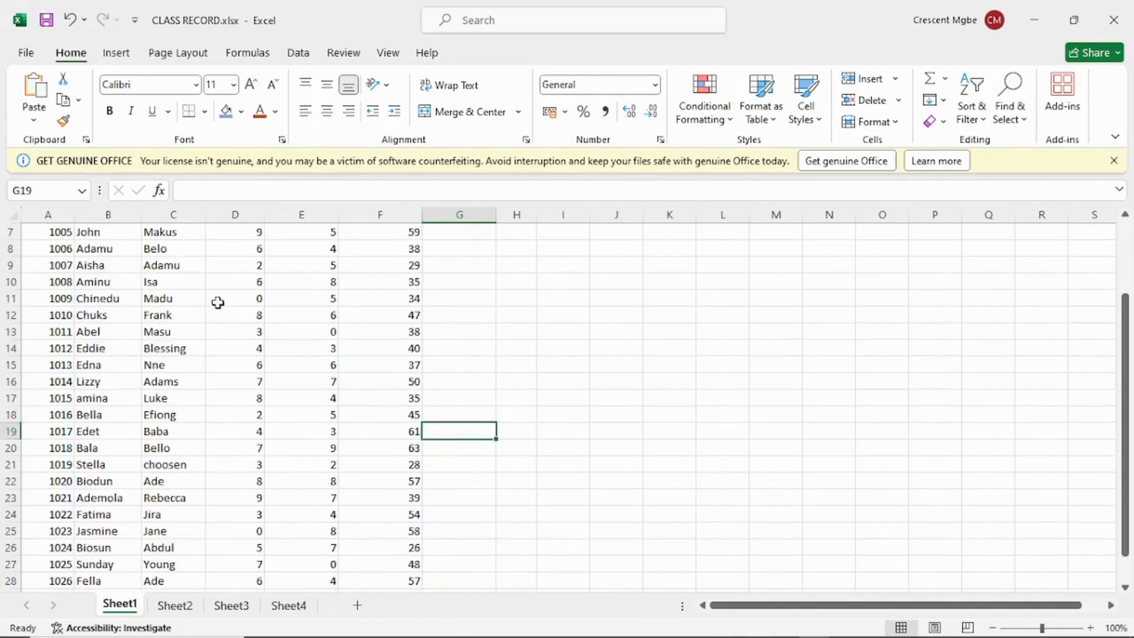
scroll(285, 311, "up", 1)
scroll(284, 314, "up", 2)
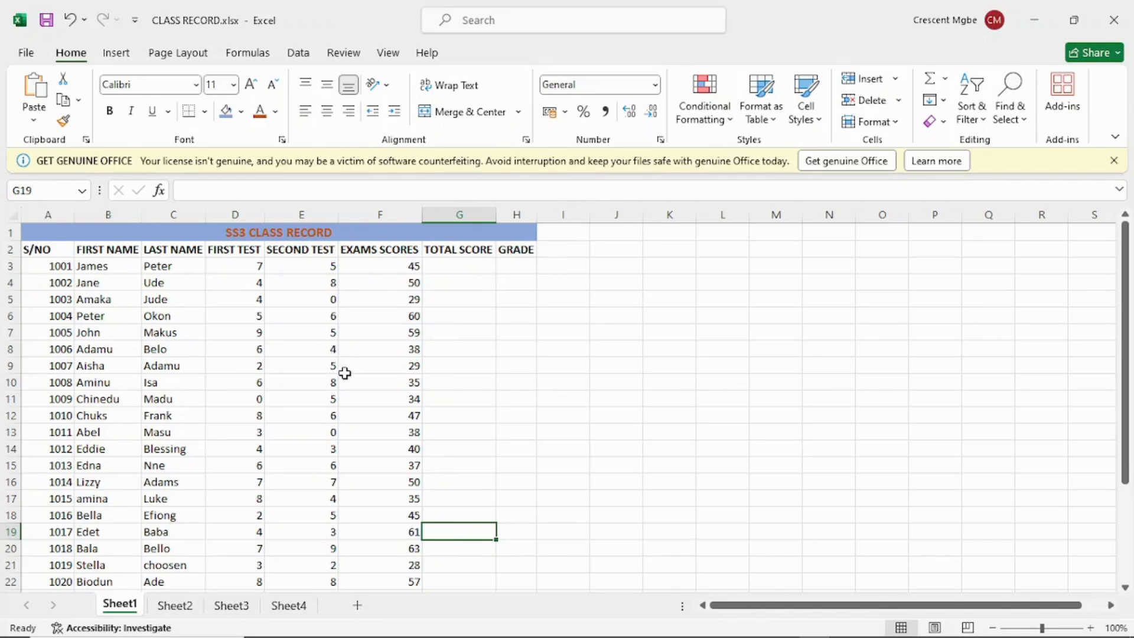
scroll(353, 364, "down", 2)
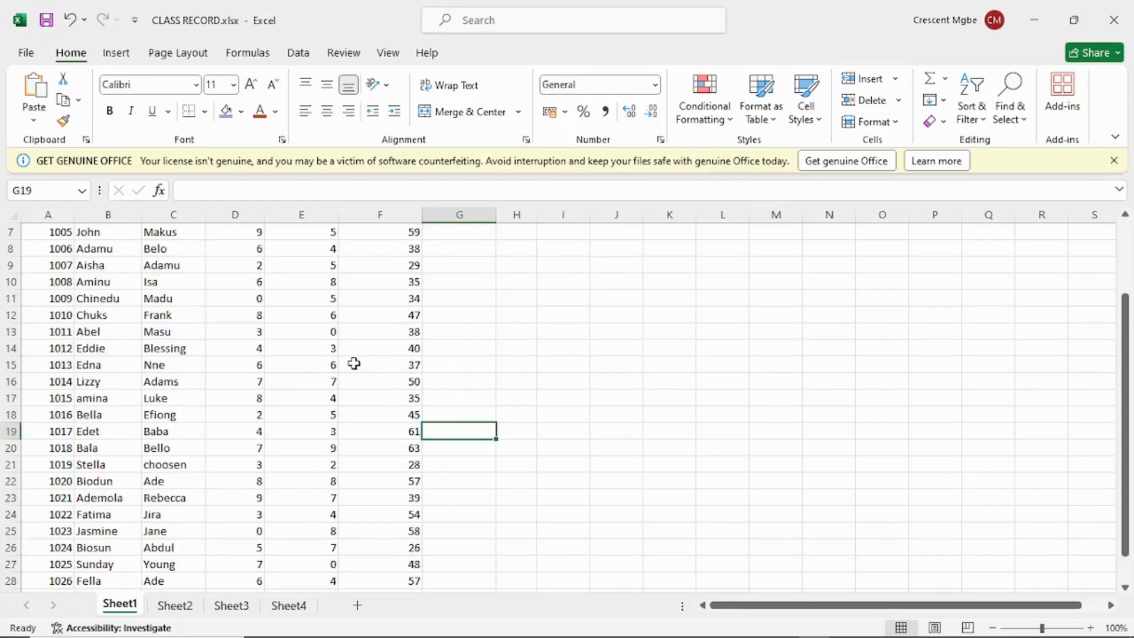
scroll(354, 363, "up", 2)
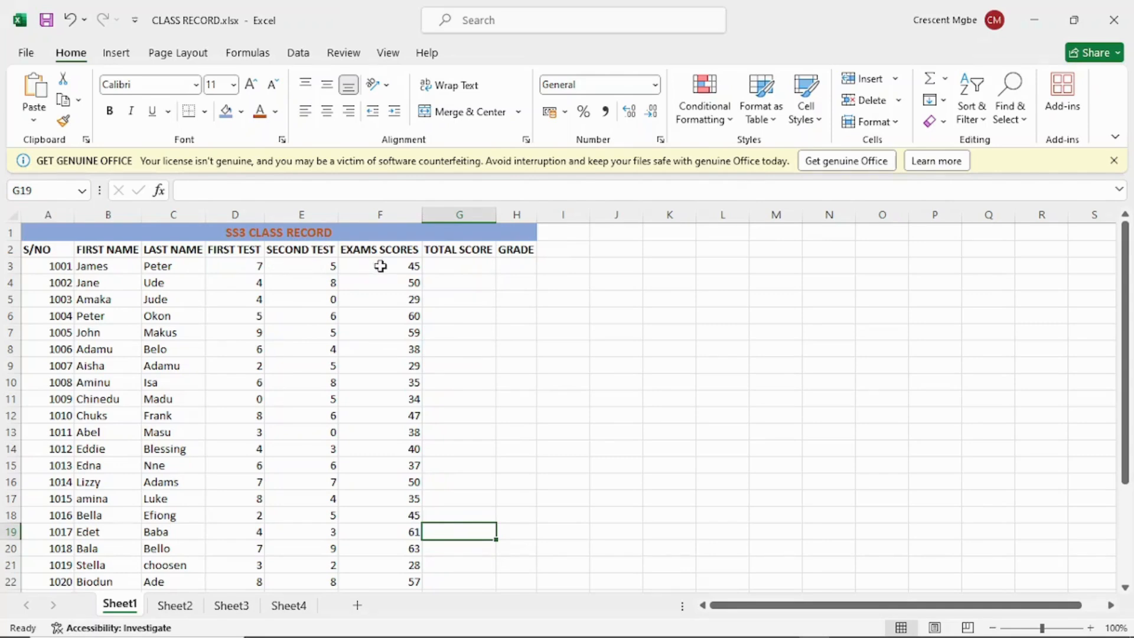
left_click(472, 266)
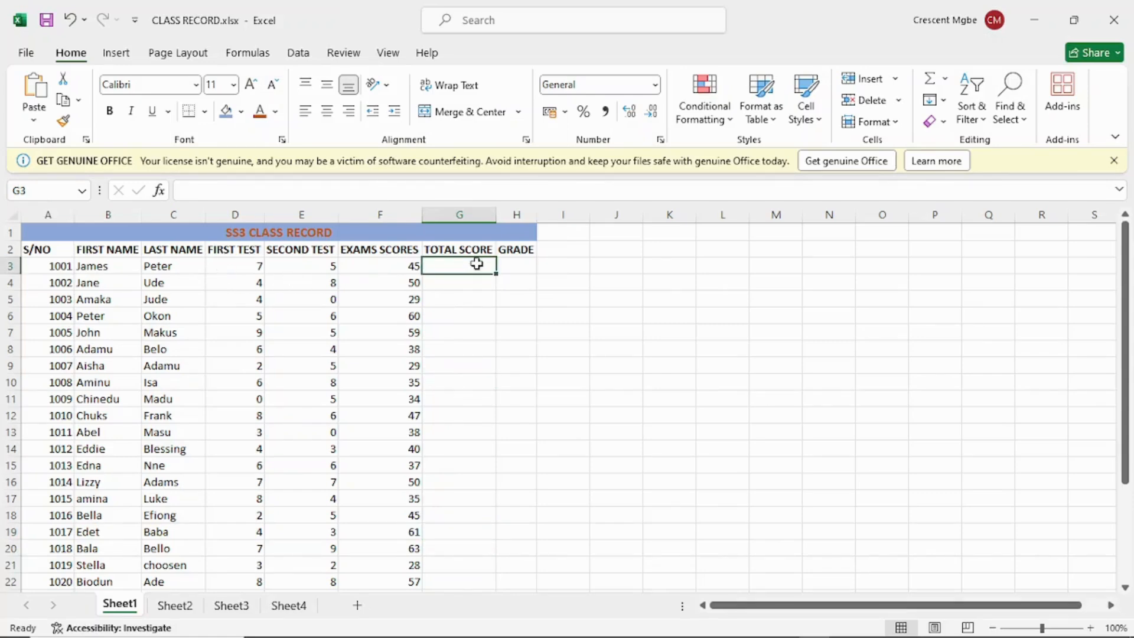
left_click(452, 319)
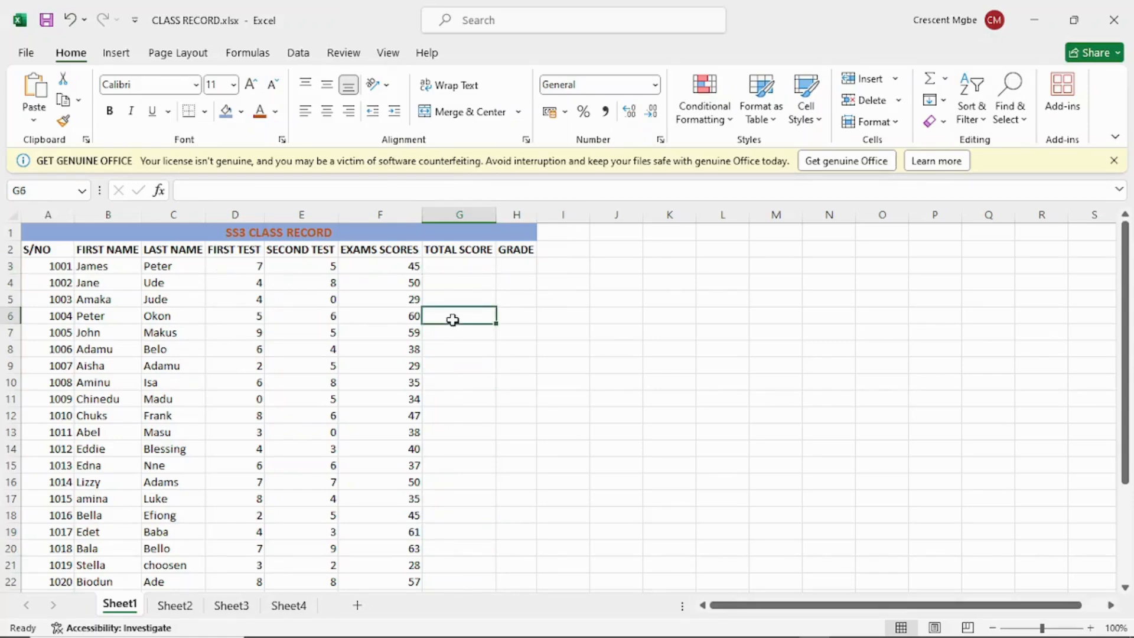
left_click(463, 267)
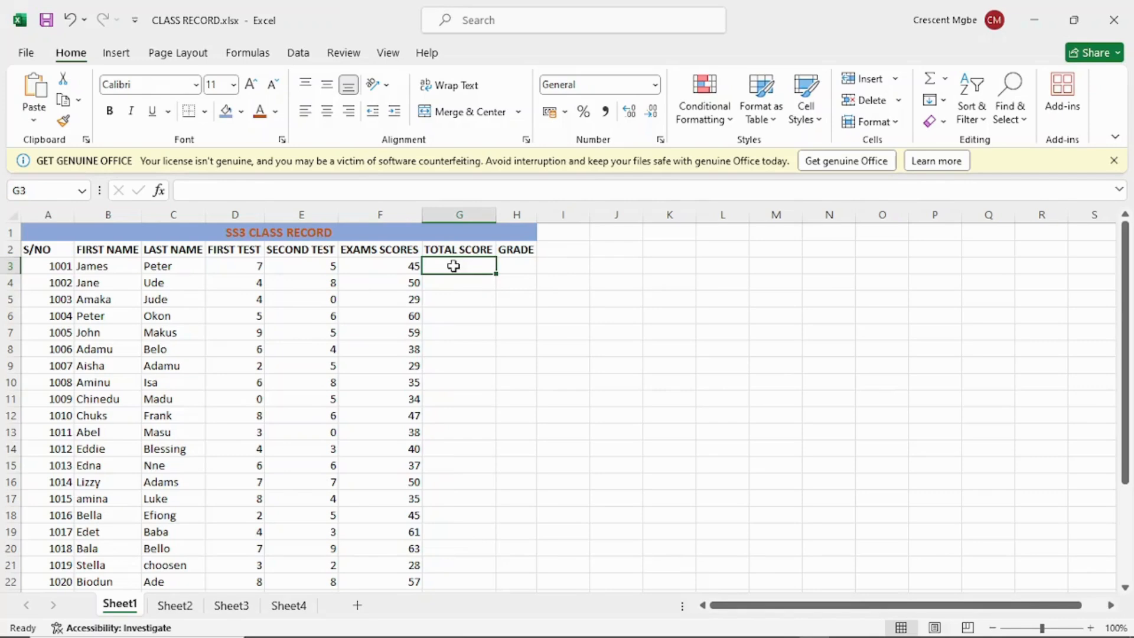
type("7")
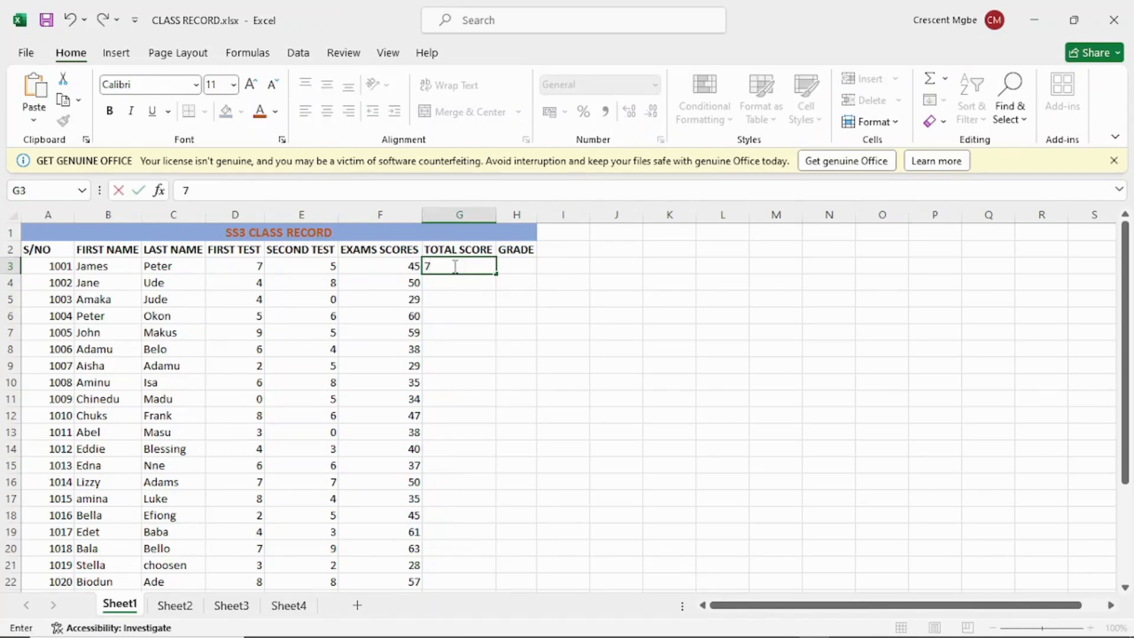
type("+5+45")
key("Return")
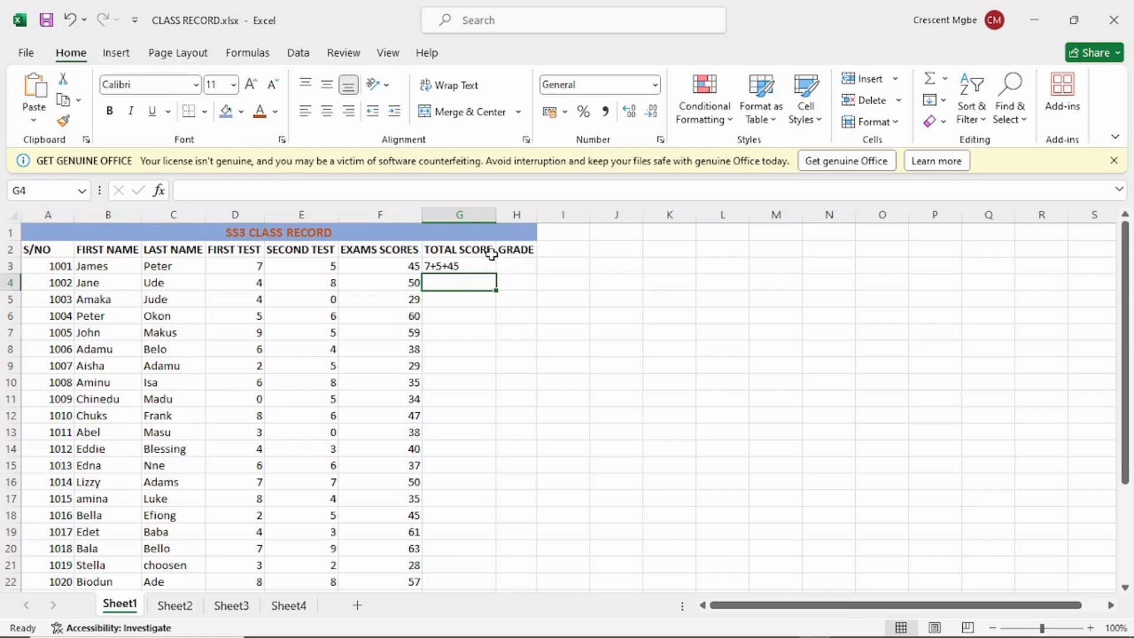
left_click(586, 265)
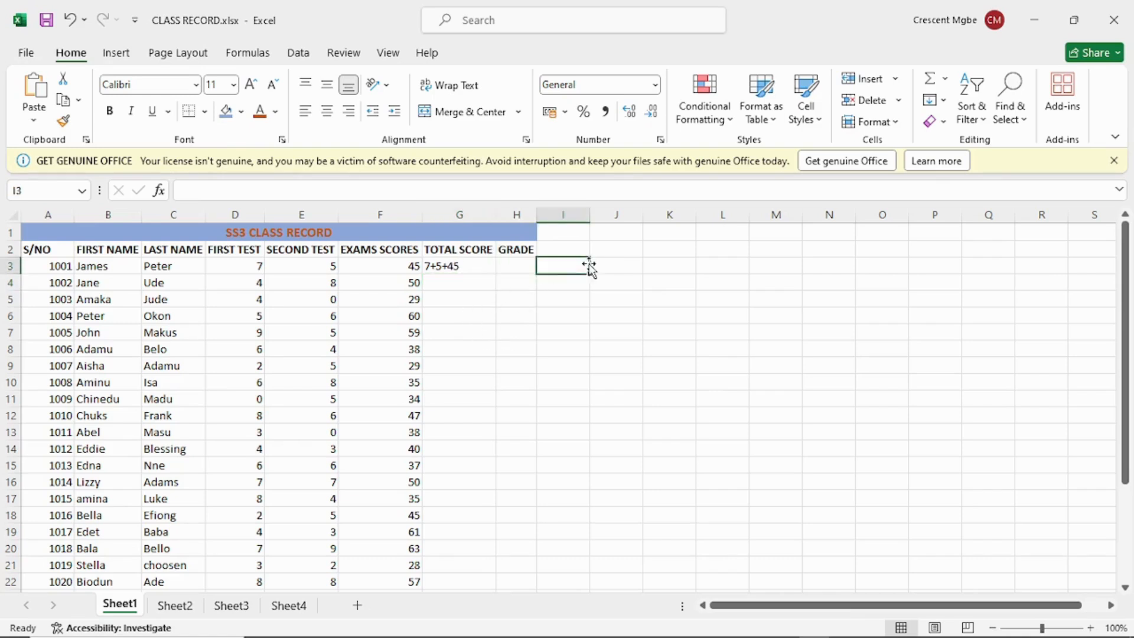
left_click(467, 265)
key("BackSpace")
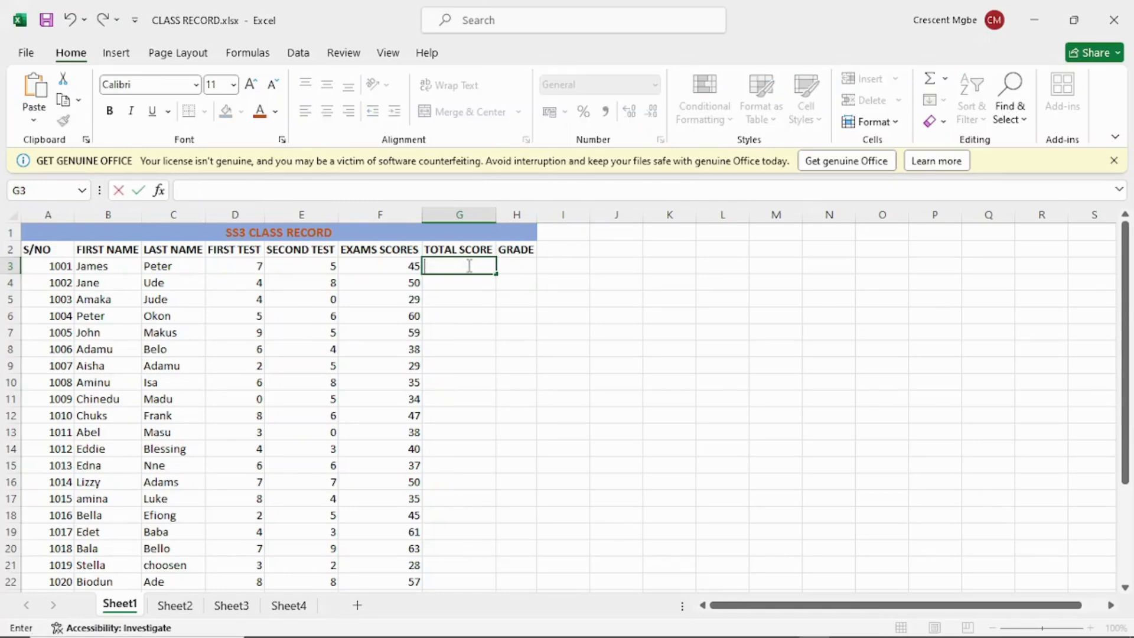
left_click(452, 267)
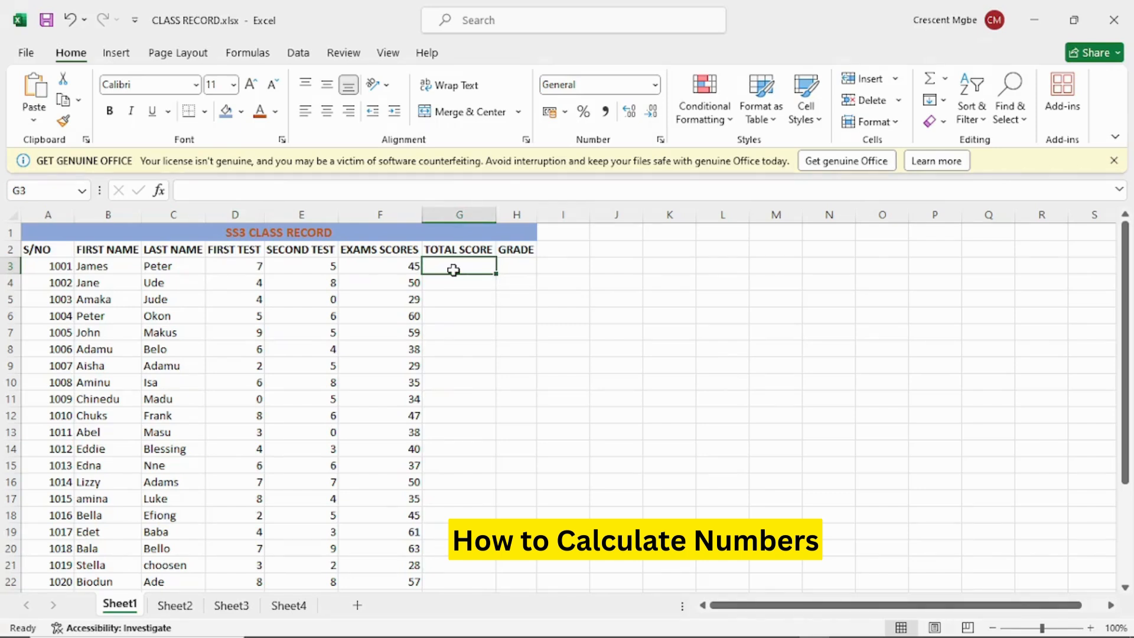
type("=")
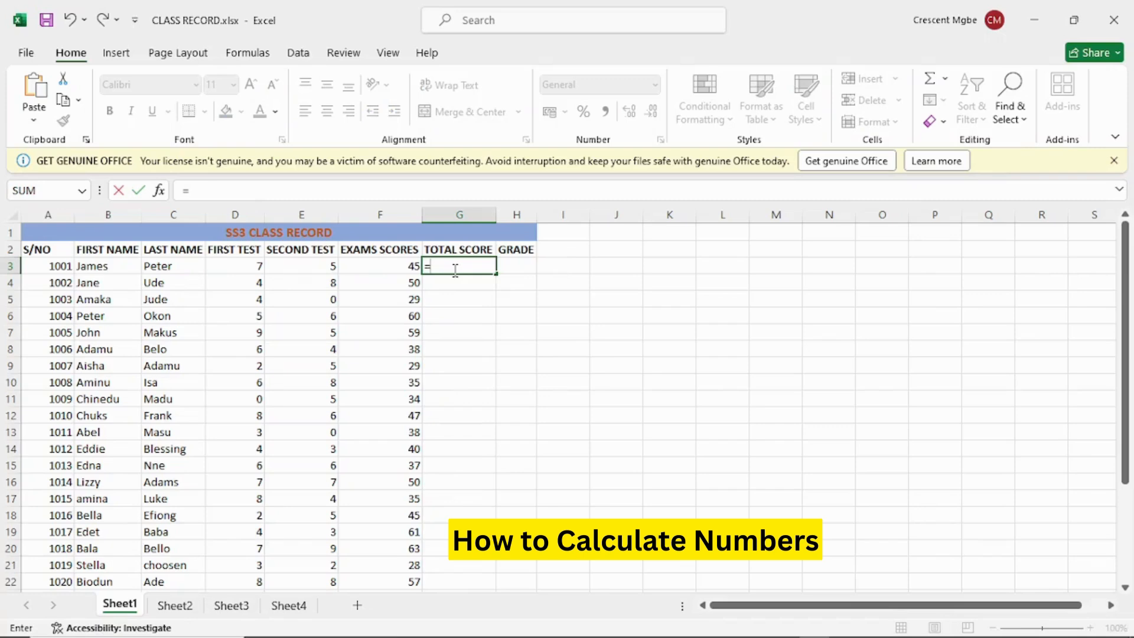
type("SUM")
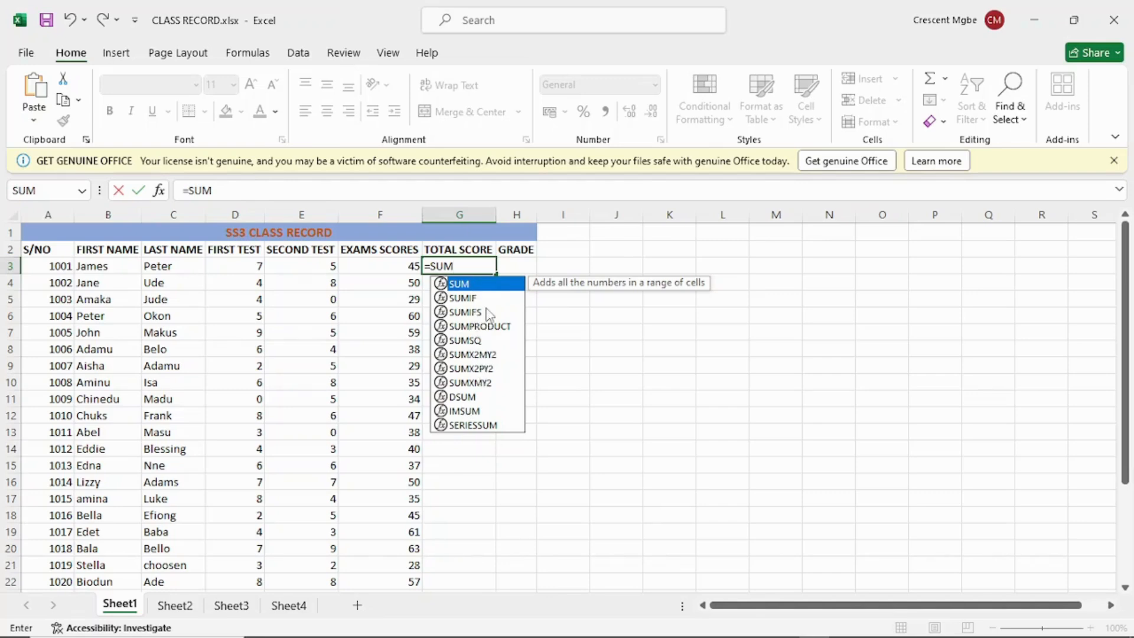
Build =SUM(D3,E3,F3) in G3 so the first student's total reads 57
double_click(483, 286)
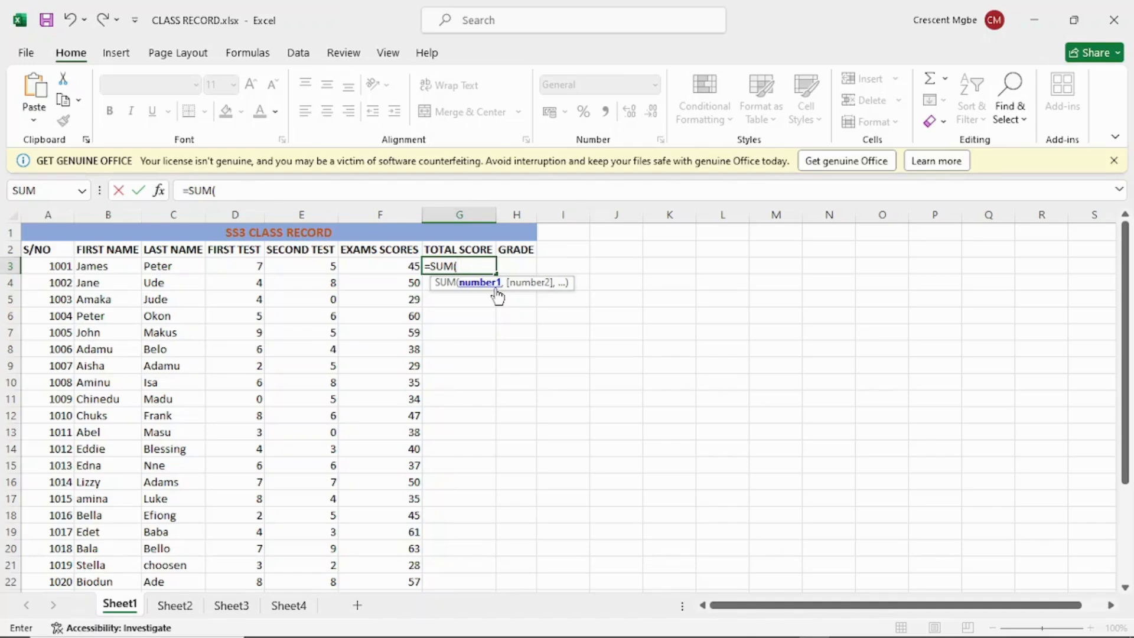
left_click(246, 267)
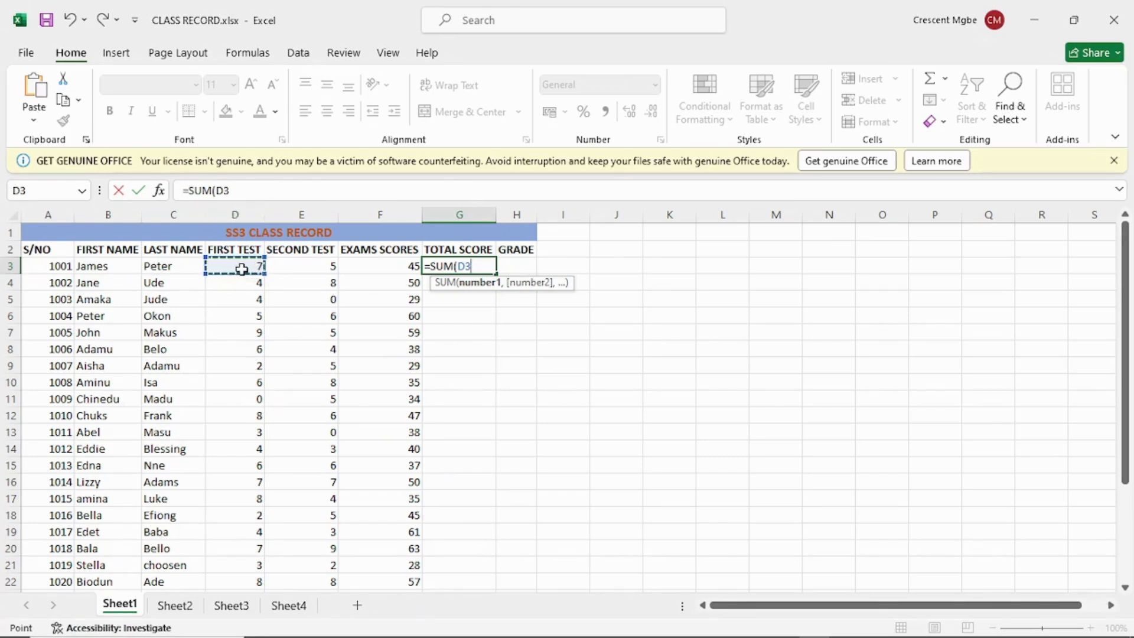
type(",")
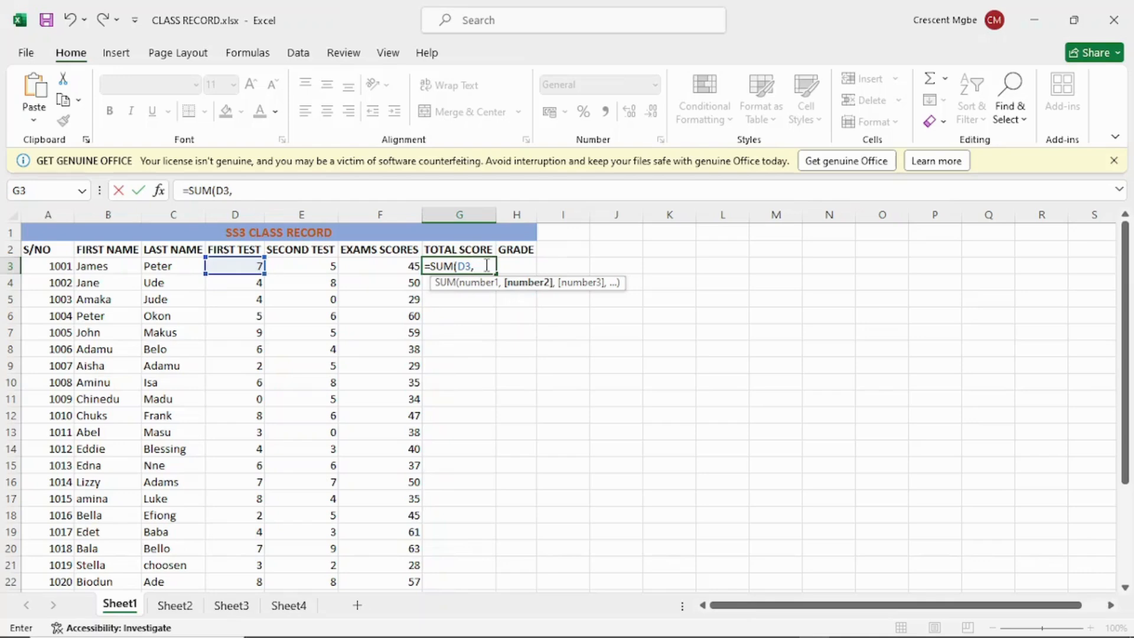
left_click(313, 269)
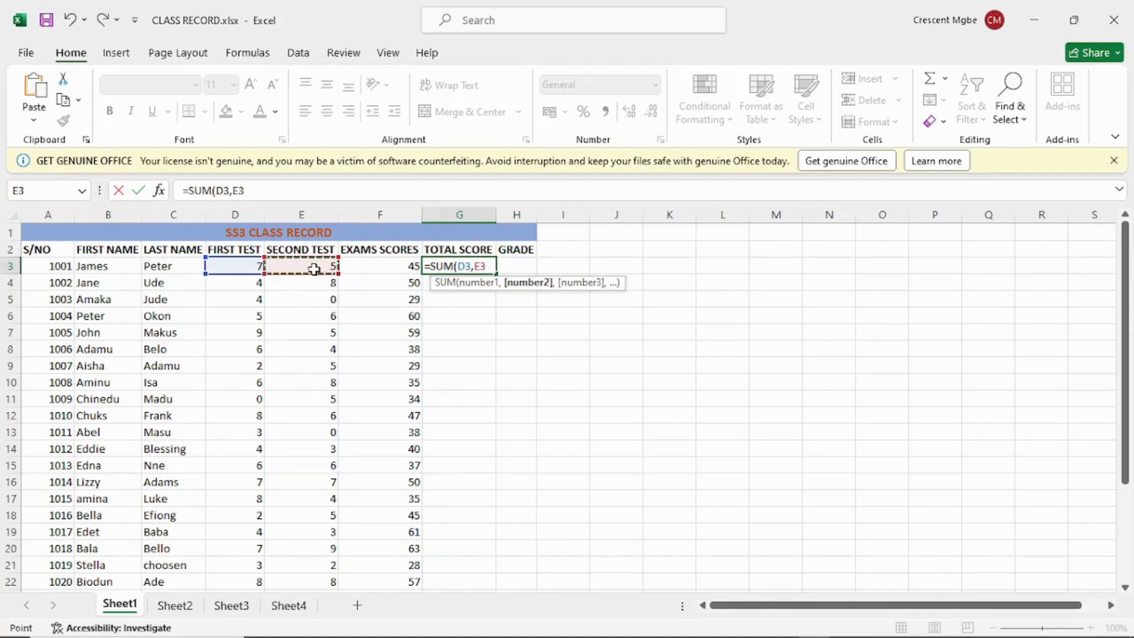
type(",")
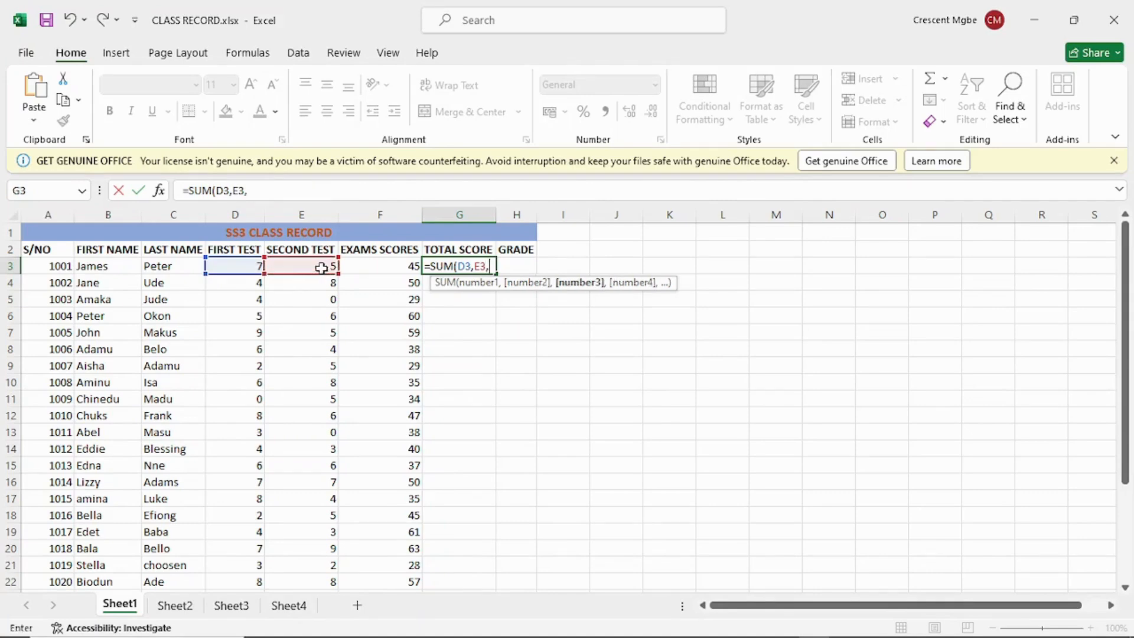
left_click(399, 267)
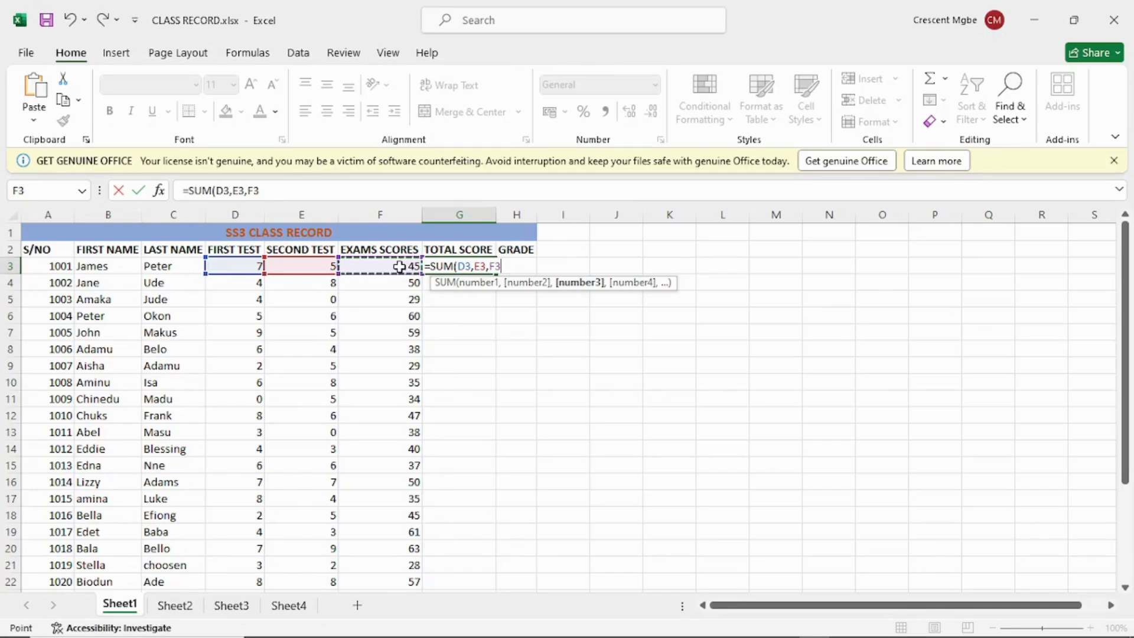
type(")")
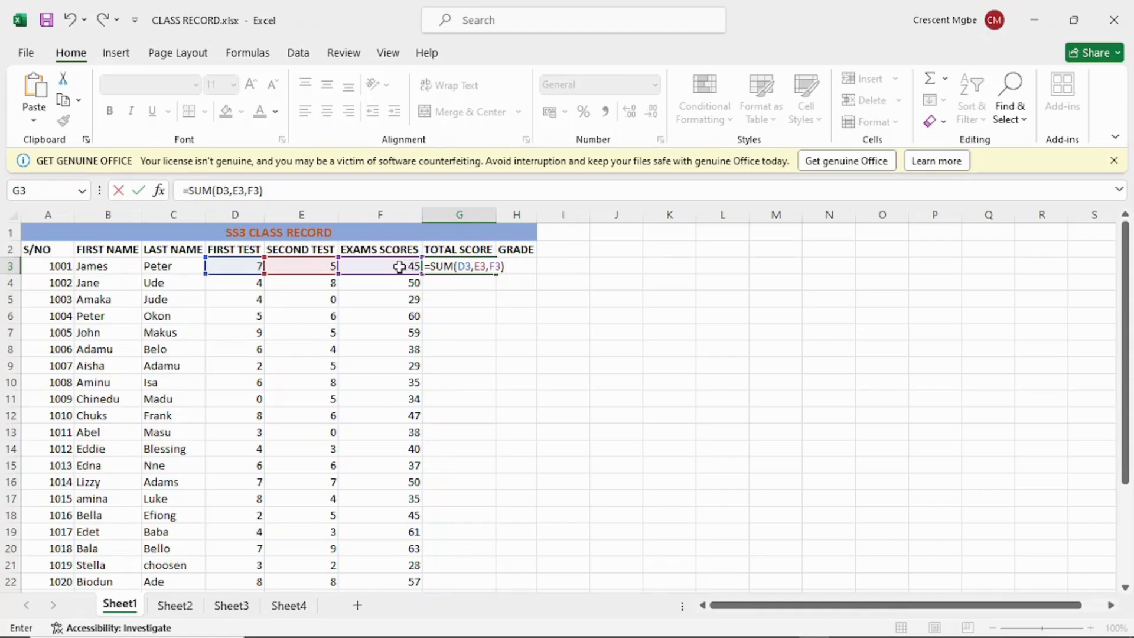
key("Return")
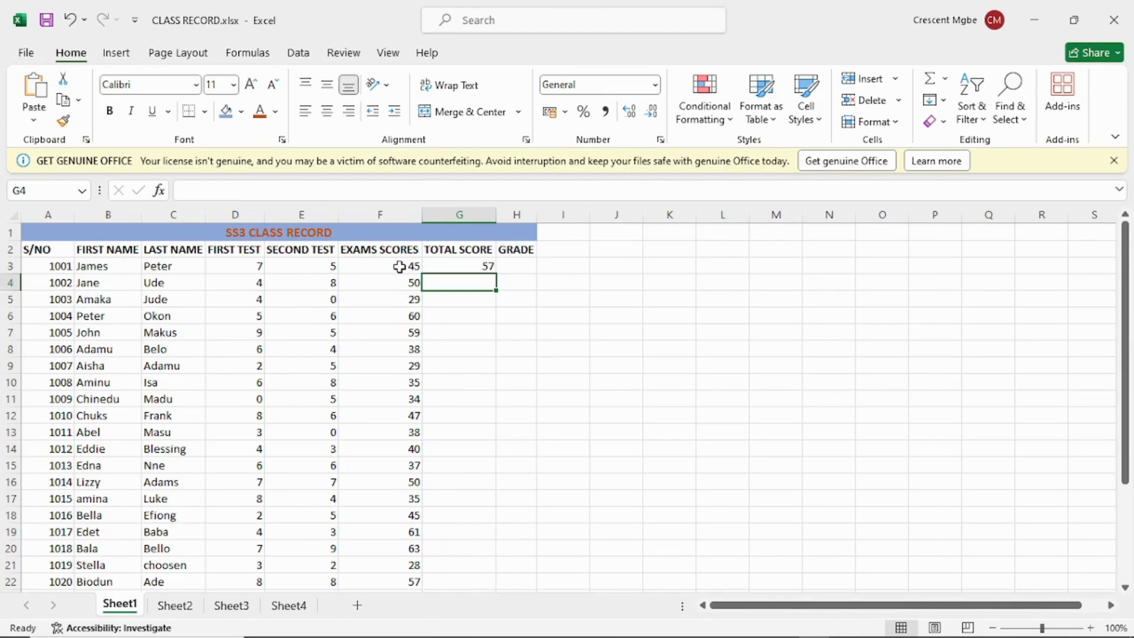
Review the SUM formula in G3 and dismiss the chat notification
left_click(459, 267)
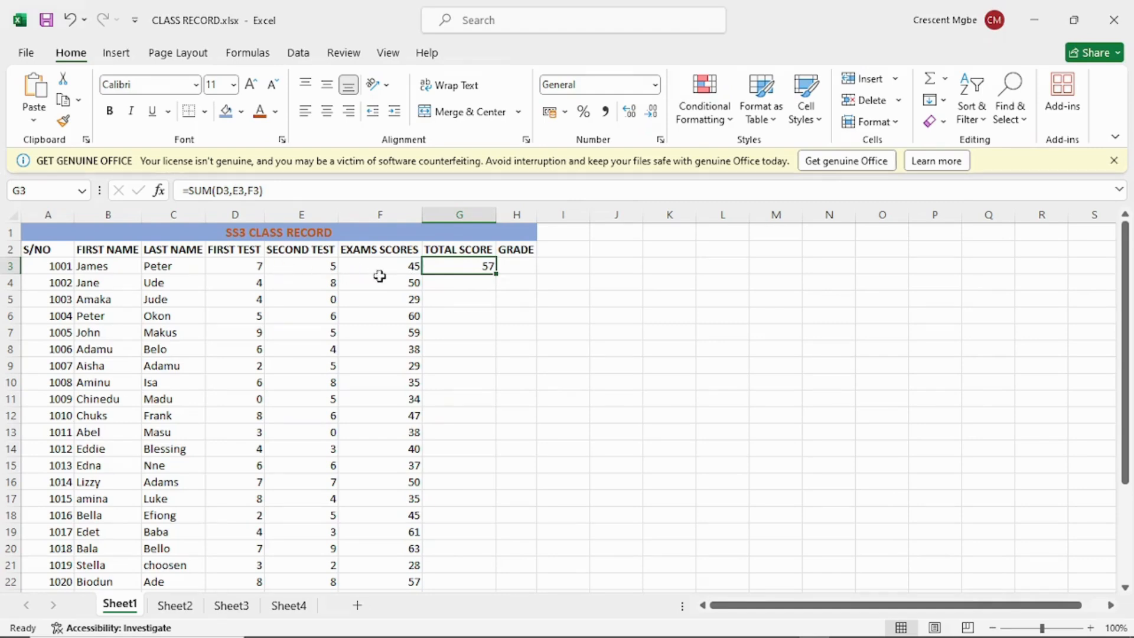
left_click(283, 195)
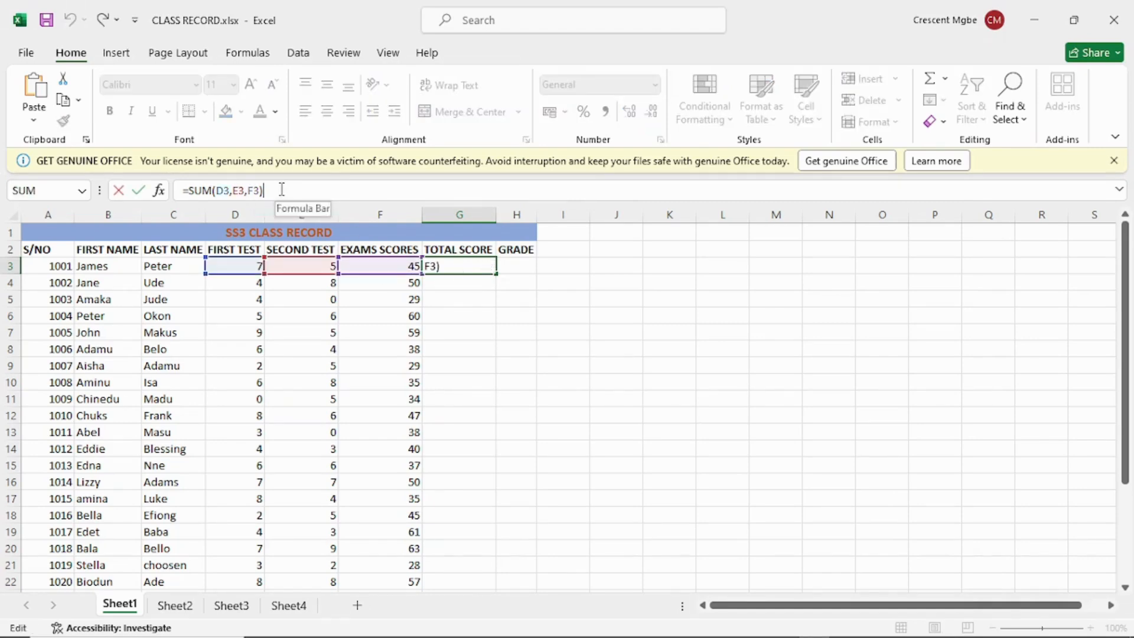
key("Escape")
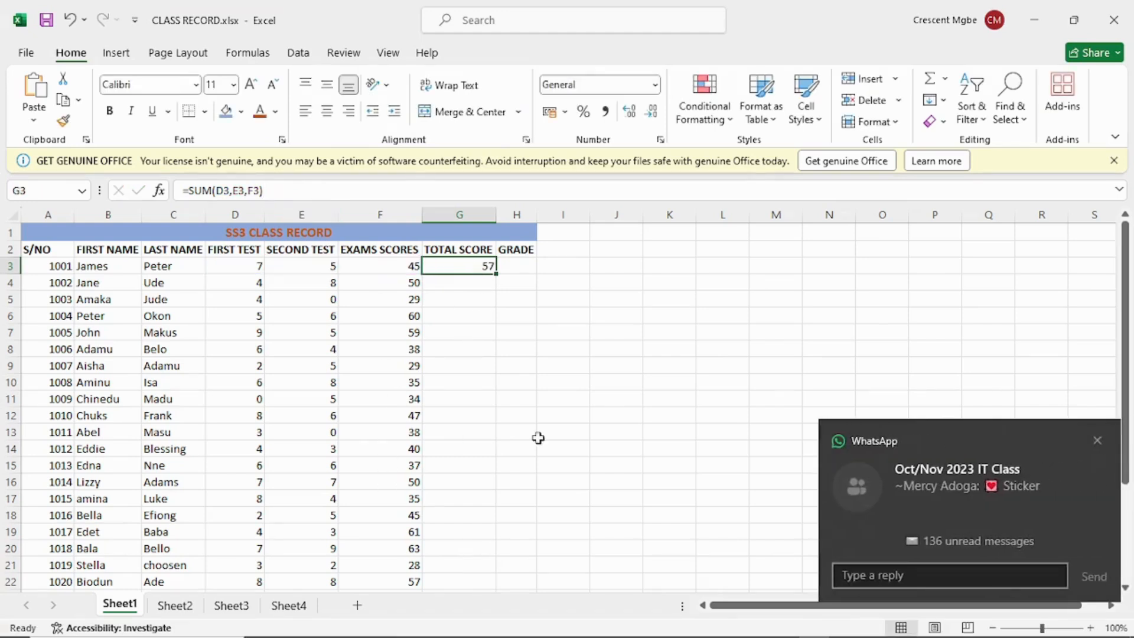
left_click(1094, 439)
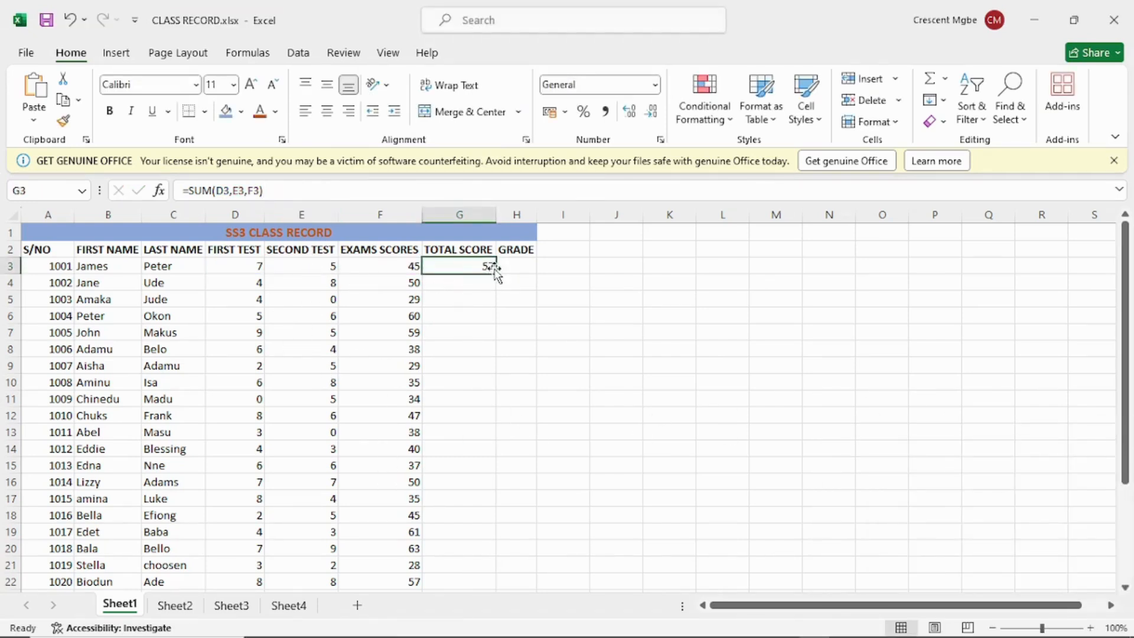
Copy the G3 SUM formula down to G30 and check the second student's total of 62
left_click_drag(495, 271, 492, 539)
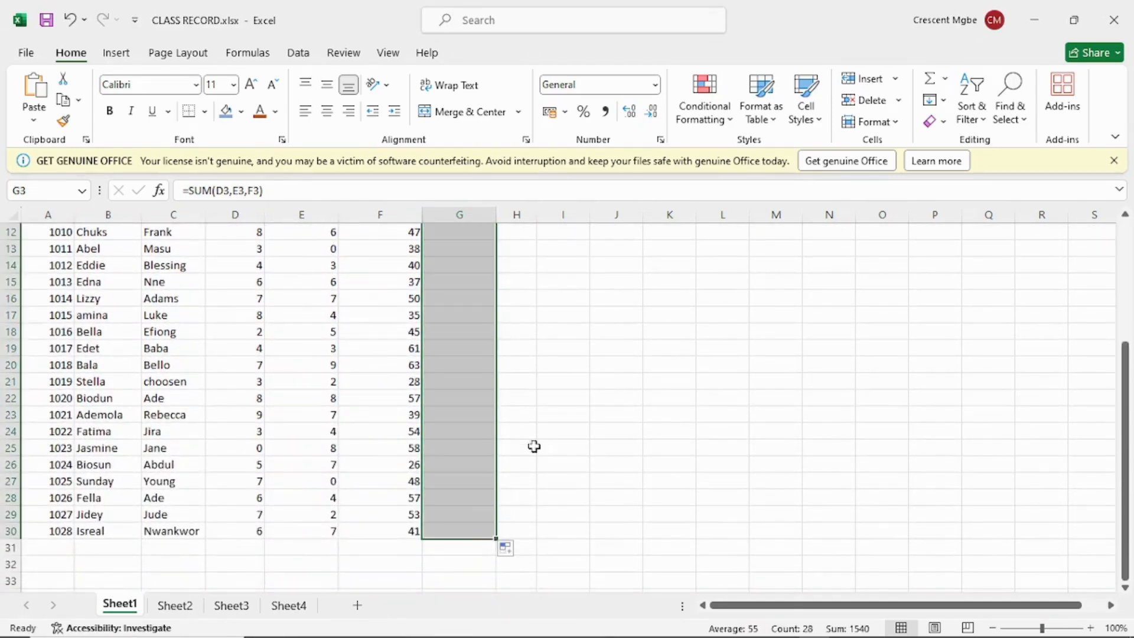
scroll(567, 380, "up", 4)
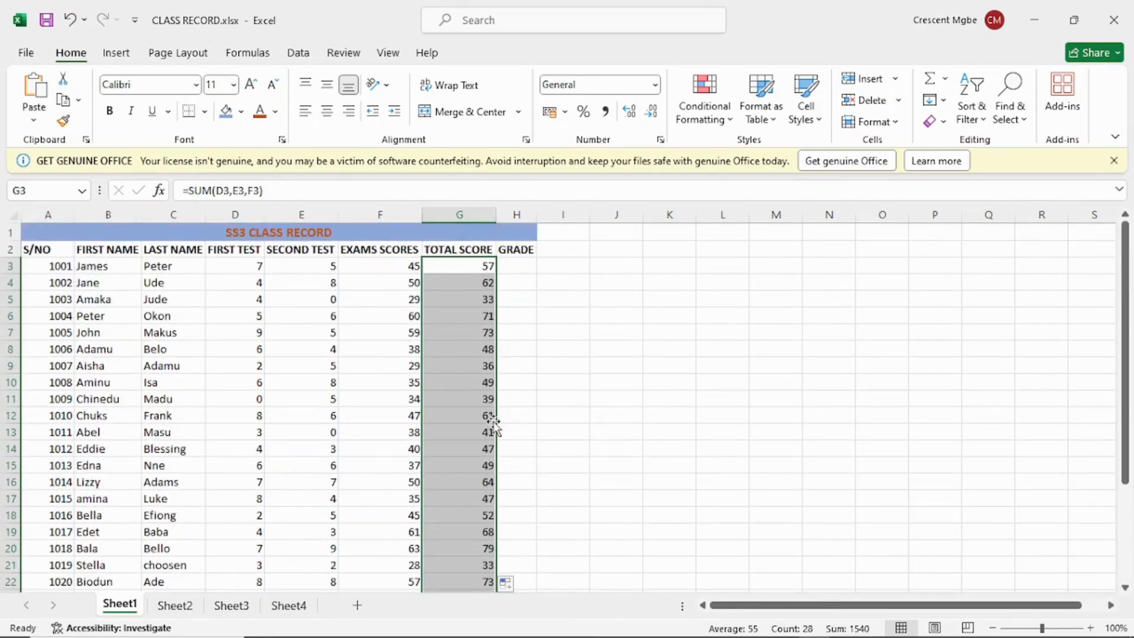
scroll(541, 341, "down", 1)
scroll(541, 341, "down", 3)
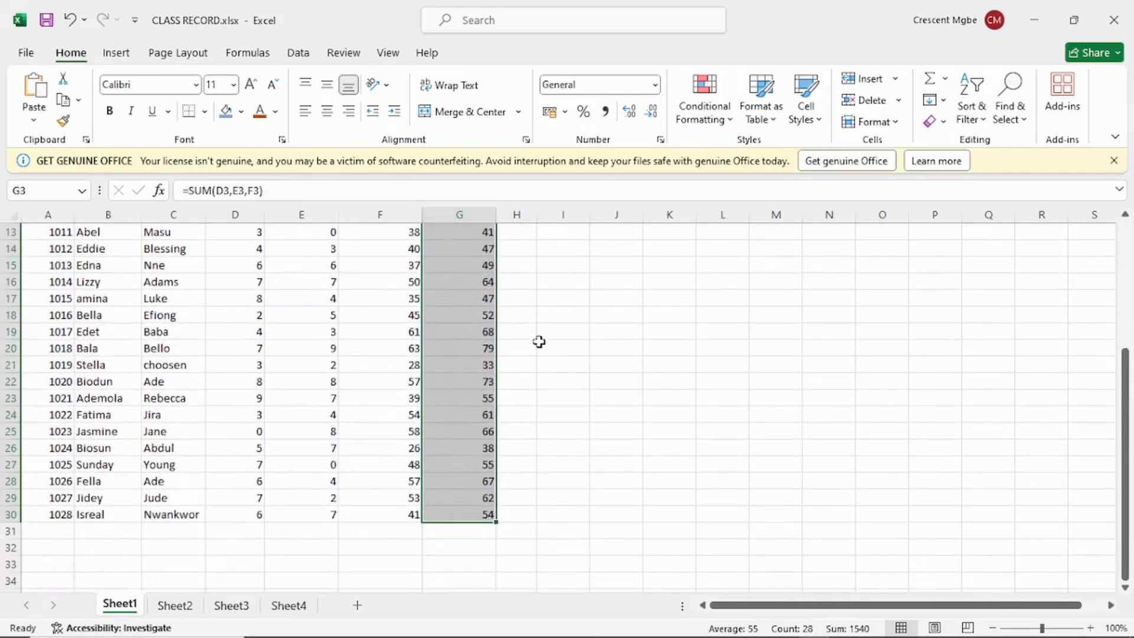
scroll(538, 342, "up", 3)
scroll(533, 349, "up", 1)
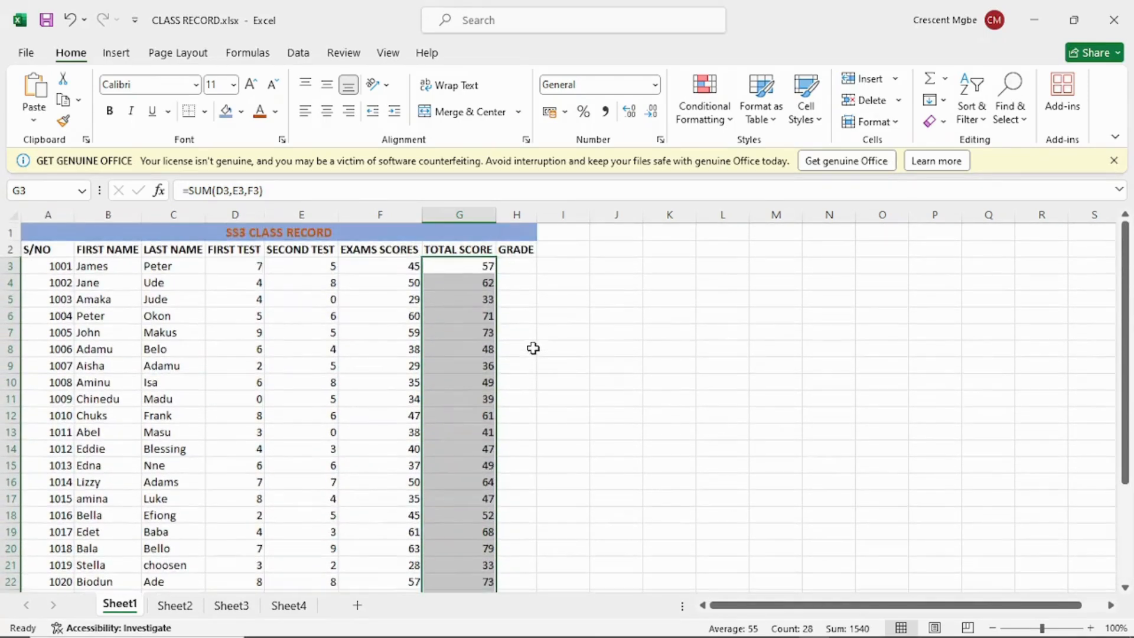
left_click(467, 268)
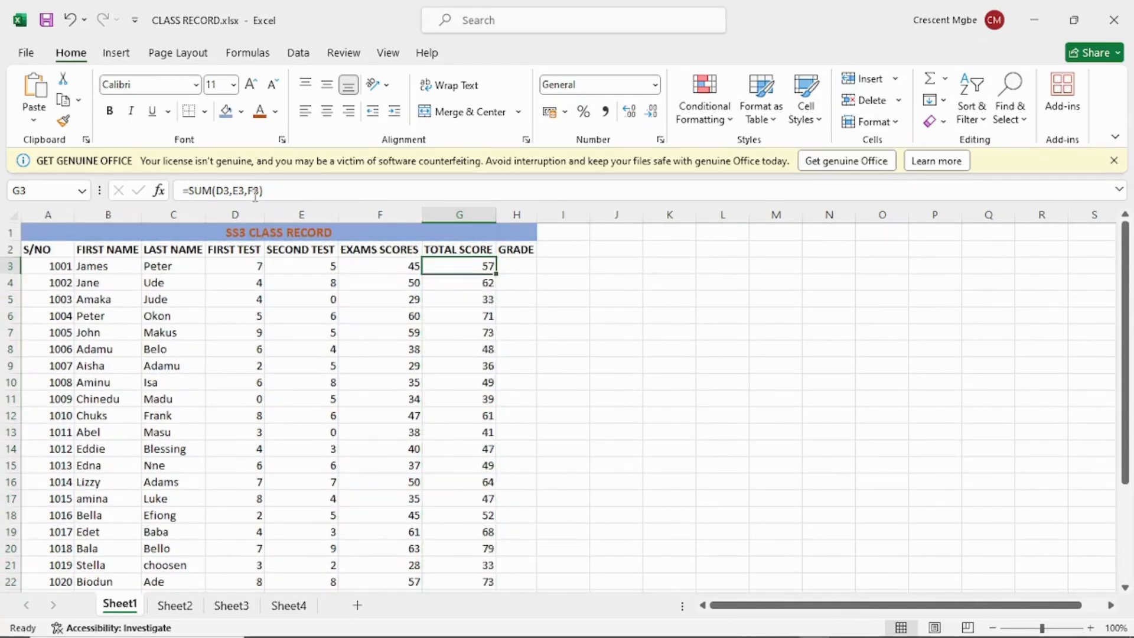
left_click(447, 286)
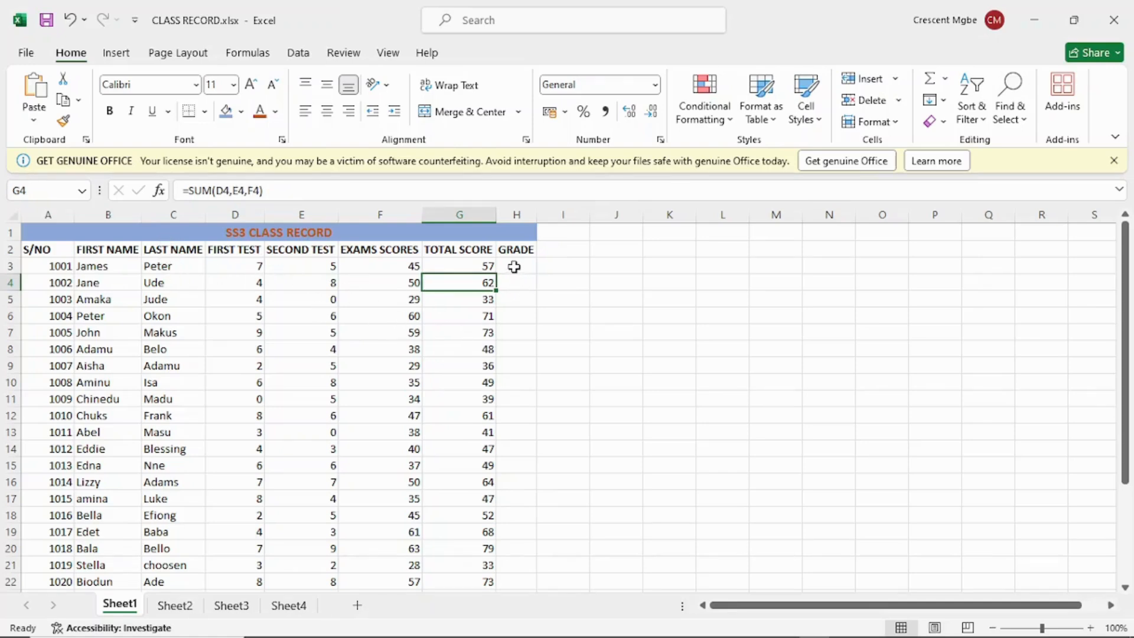
left_click(576, 268)
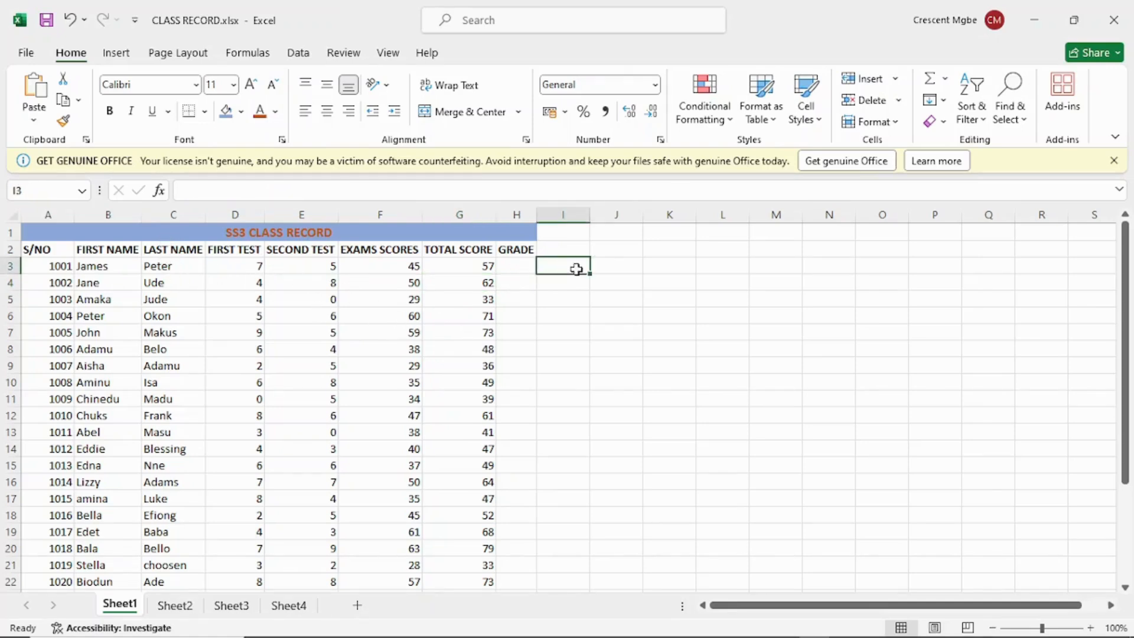
type("=")
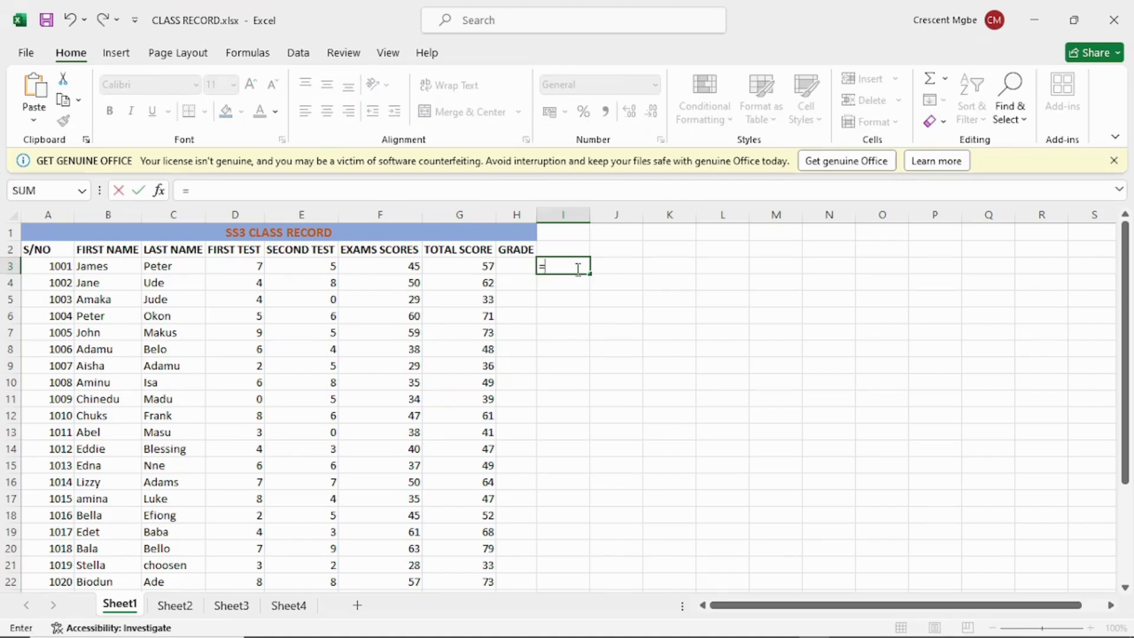
type("PRO")
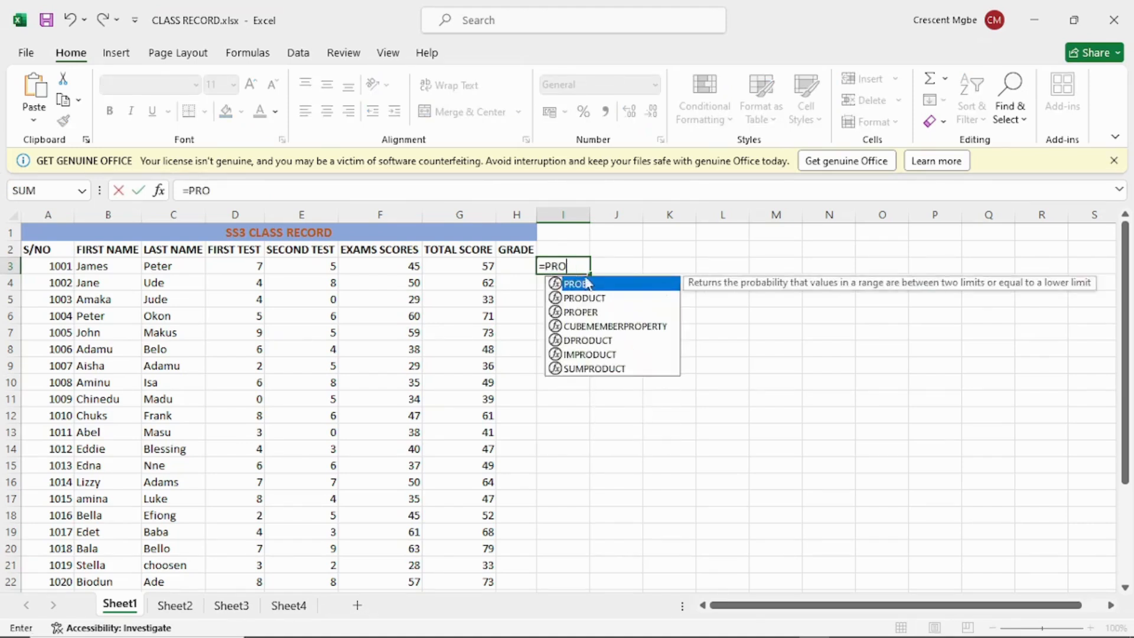
double_click(597, 298)
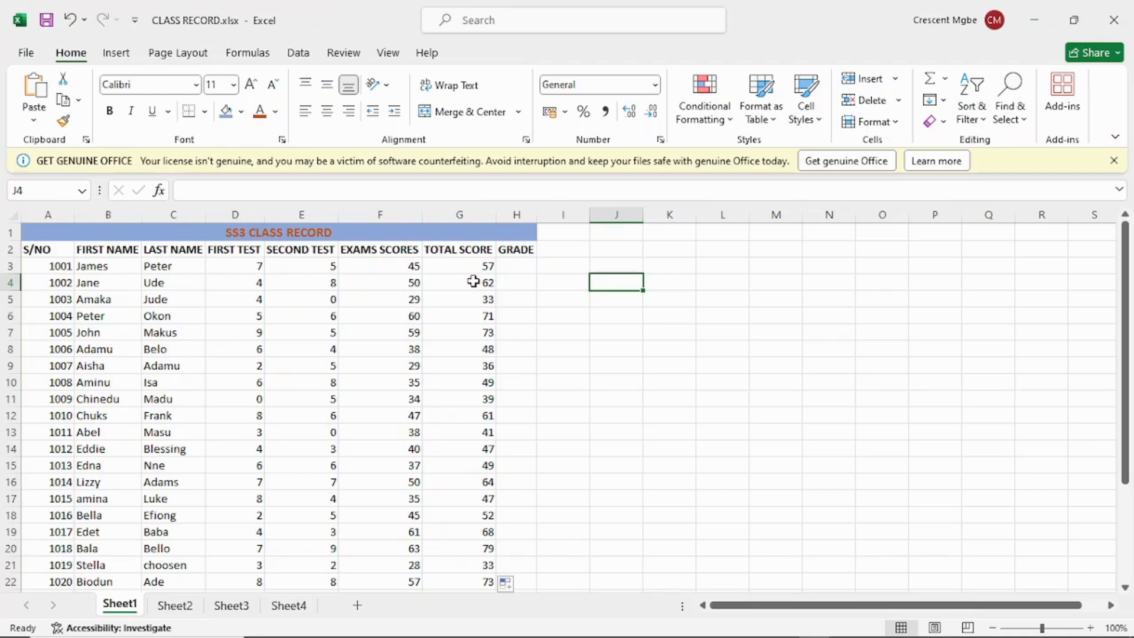
scroll(473, 281, "down", 8)
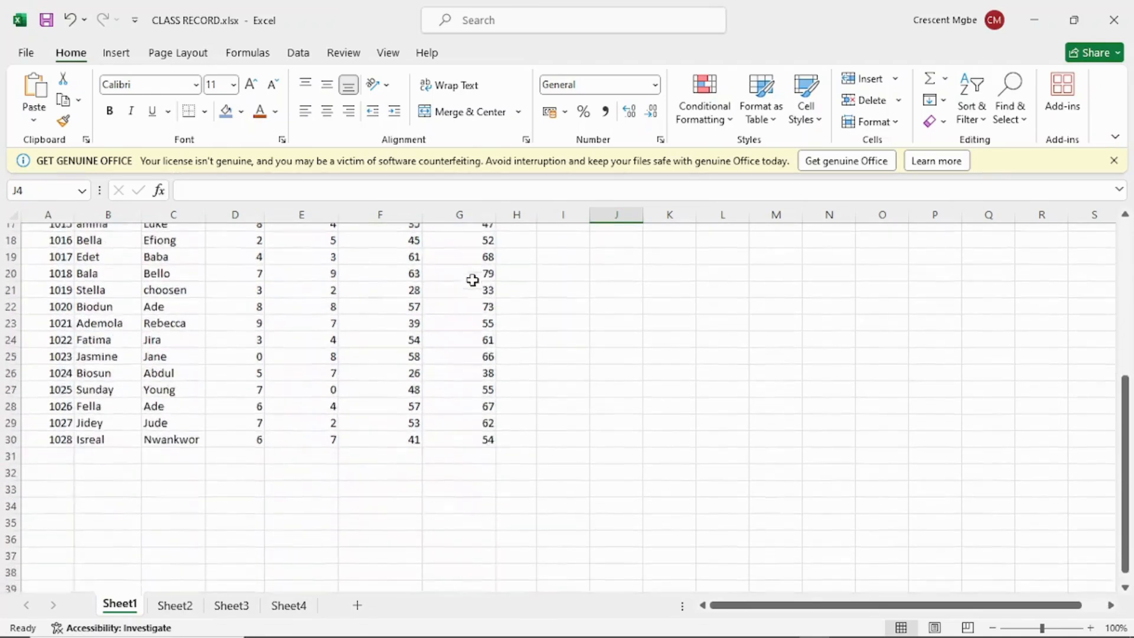
scroll(473, 281, "up", 8)
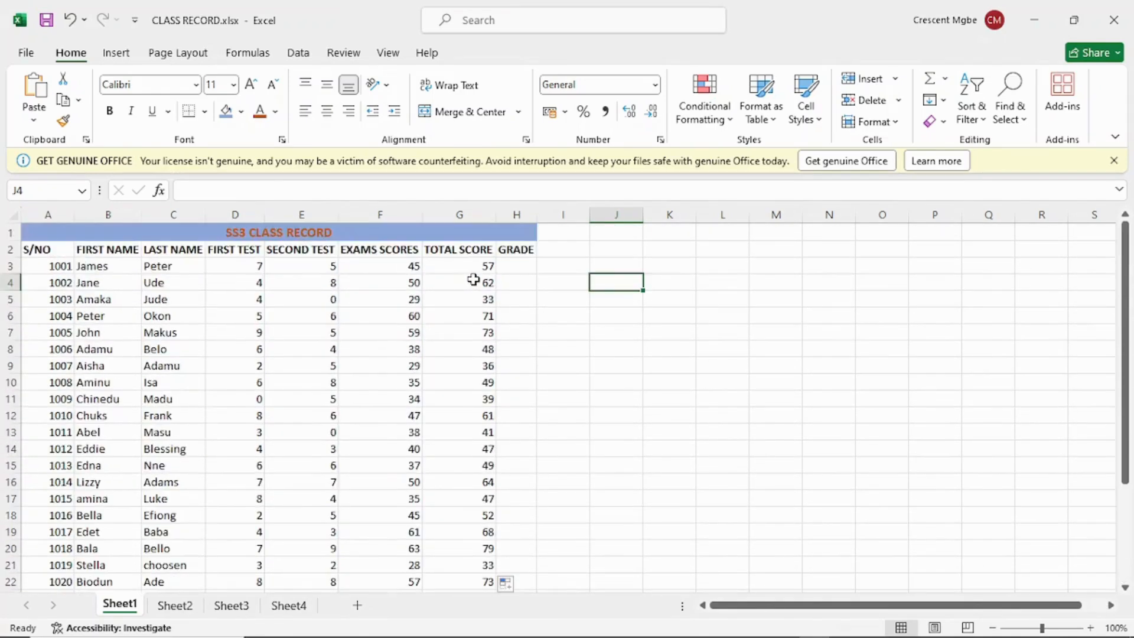
scroll(471, 267, "down", 1)
scroll(471, 266, "up", 1)
Bold all of column G so the TOTAL SCORE heading and totals G3:G30 are bold
left_click(458, 215)
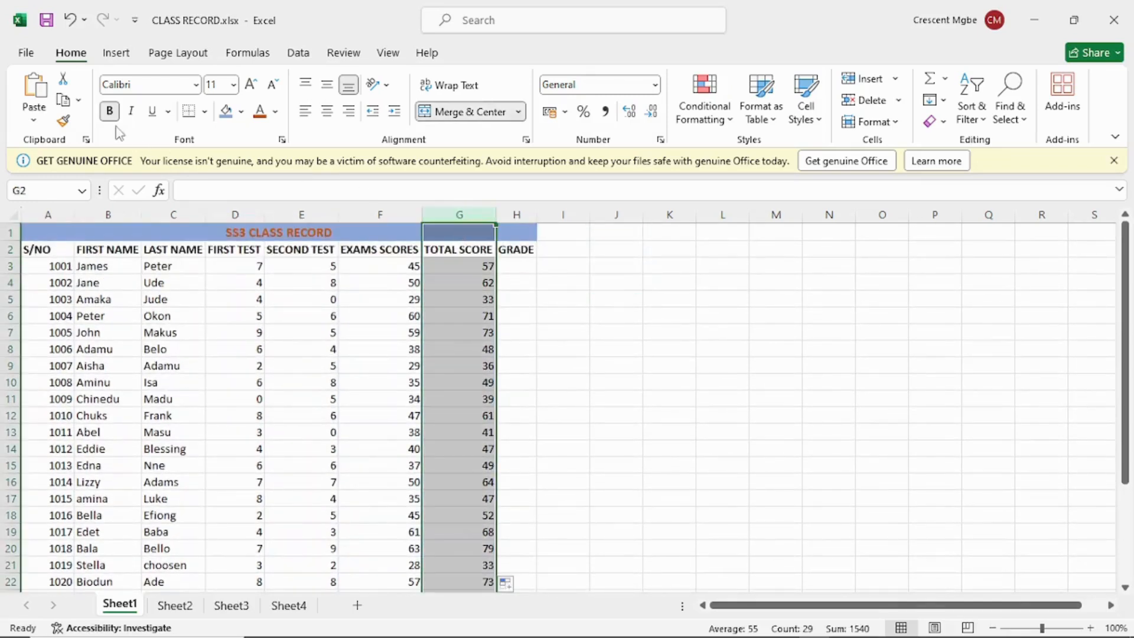
left_click(109, 111)
left_click(616, 265)
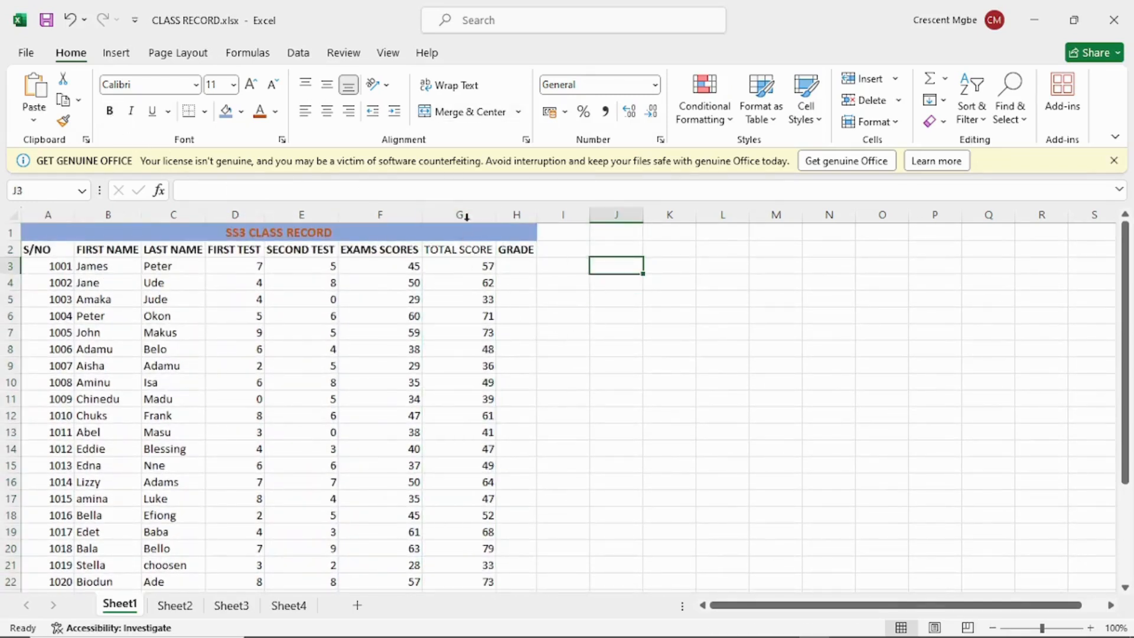
left_click(459, 215)
left_click(109, 111)
left_click(636, 273)
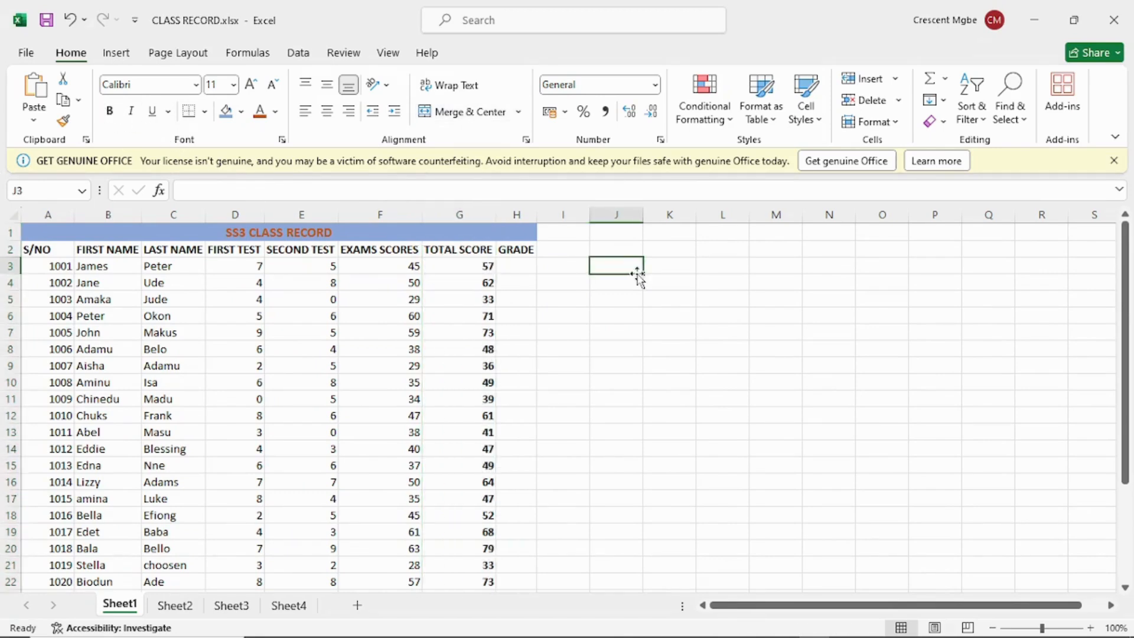
scroll(598, 302, "down", 2)
scroll(590, 313, "down", 3)
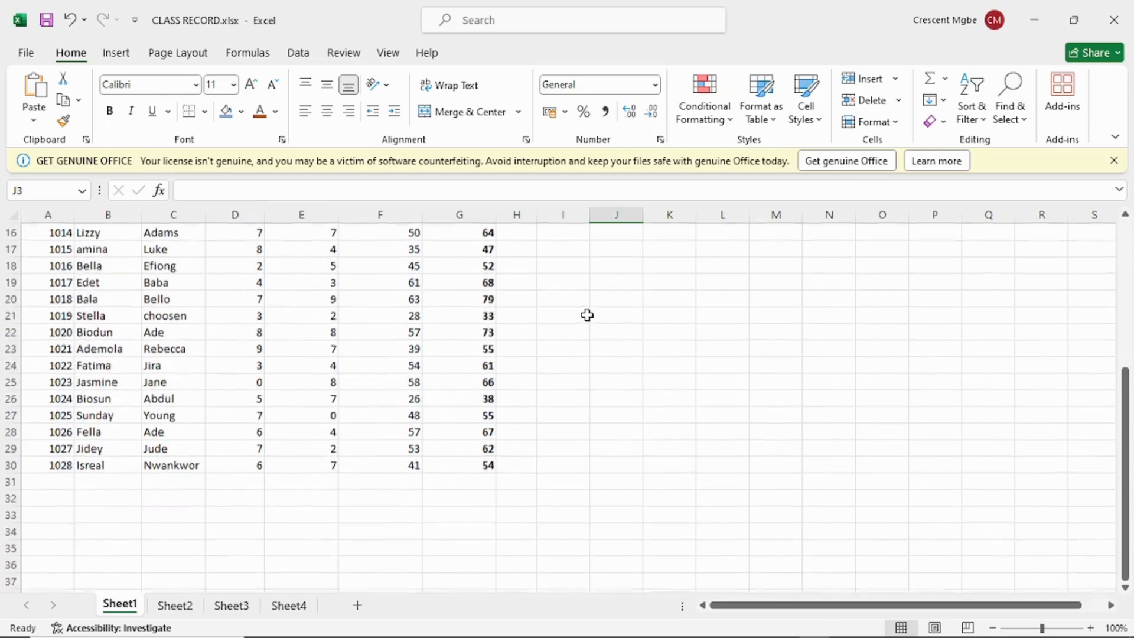
scroll(578, 324, "up", 5)
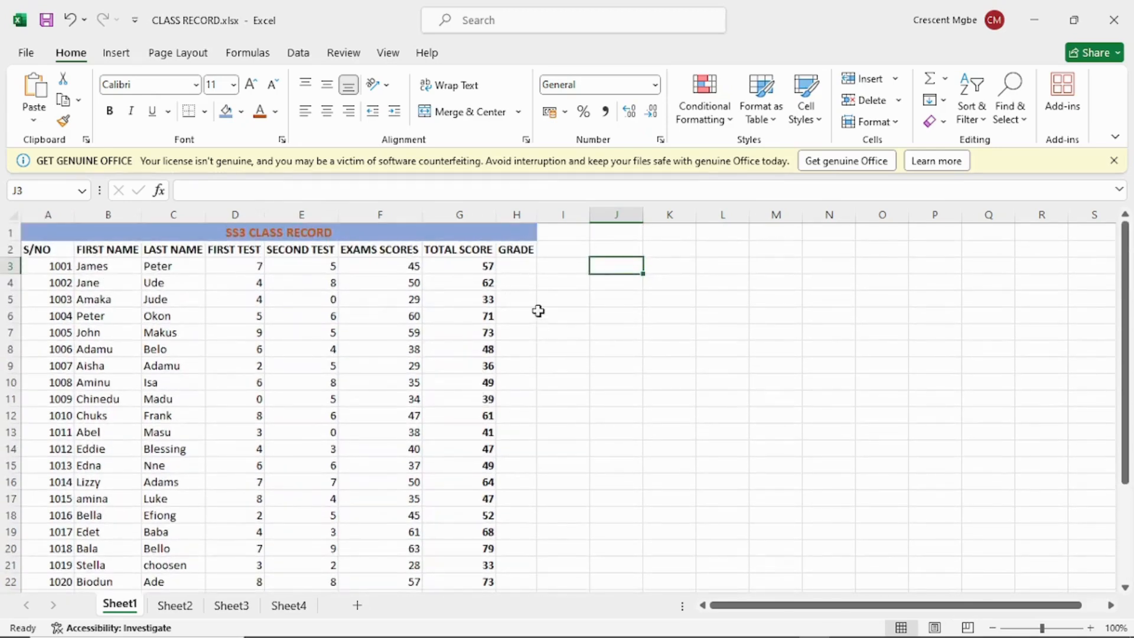
Type the headings RANGE in M6 and GRADE in N6 for the grade key
left_click(515, 269)
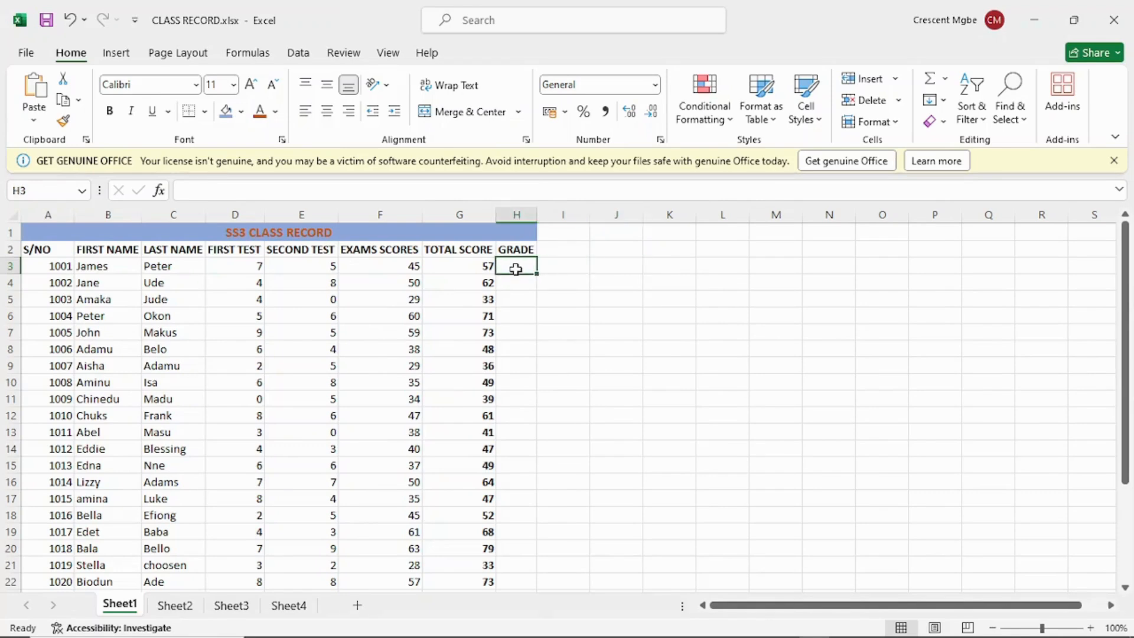
left_click(515, 284)
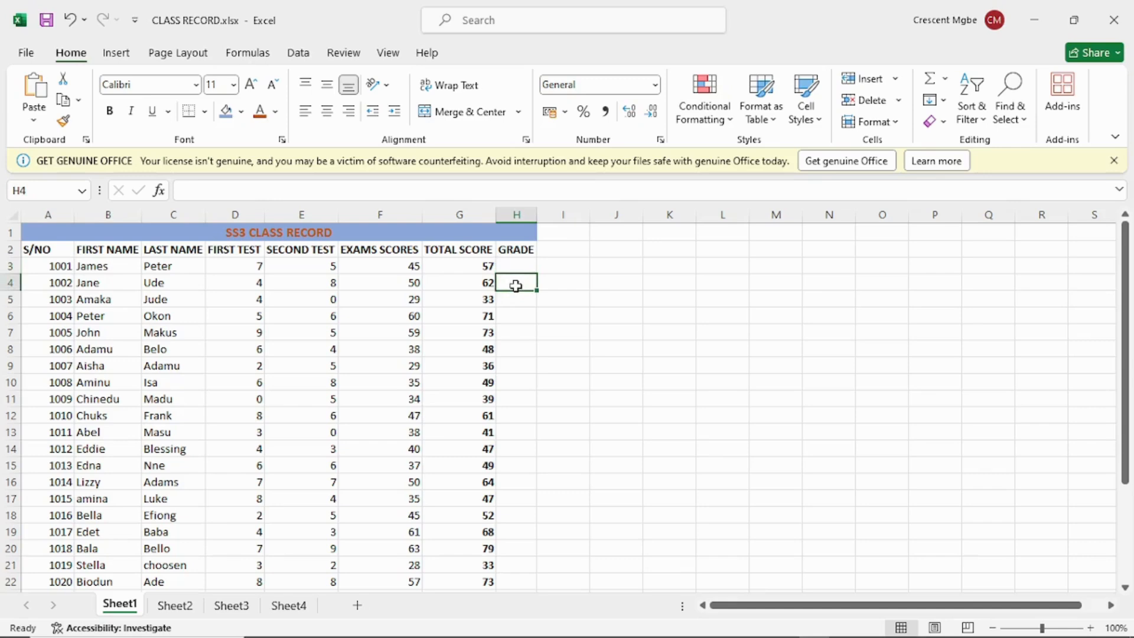
left_click(775, 316)
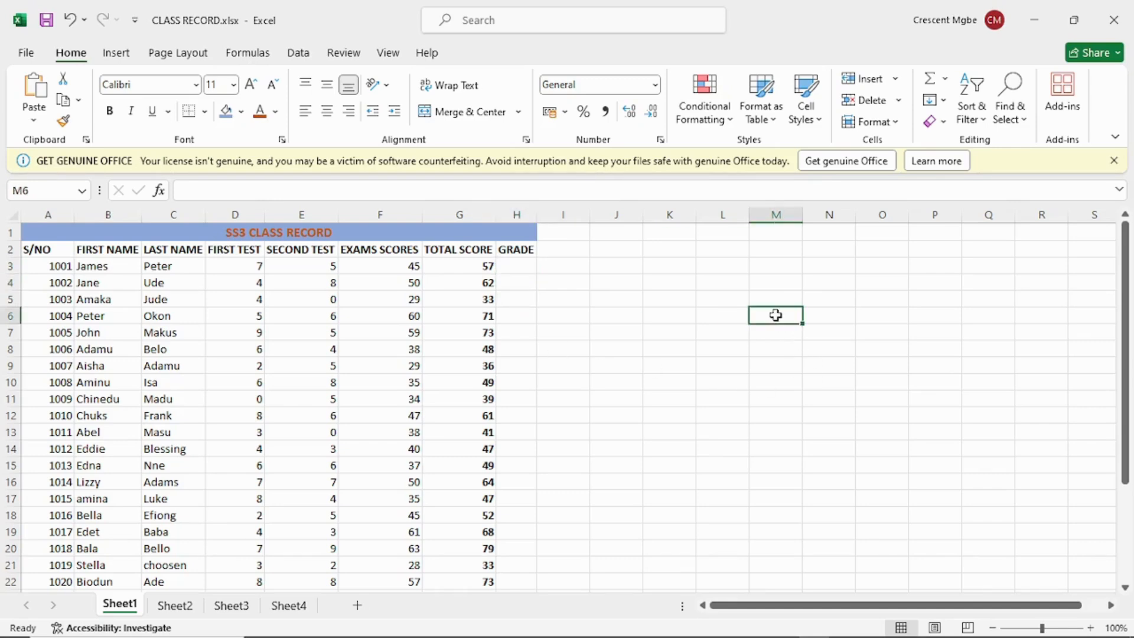
type("GR")
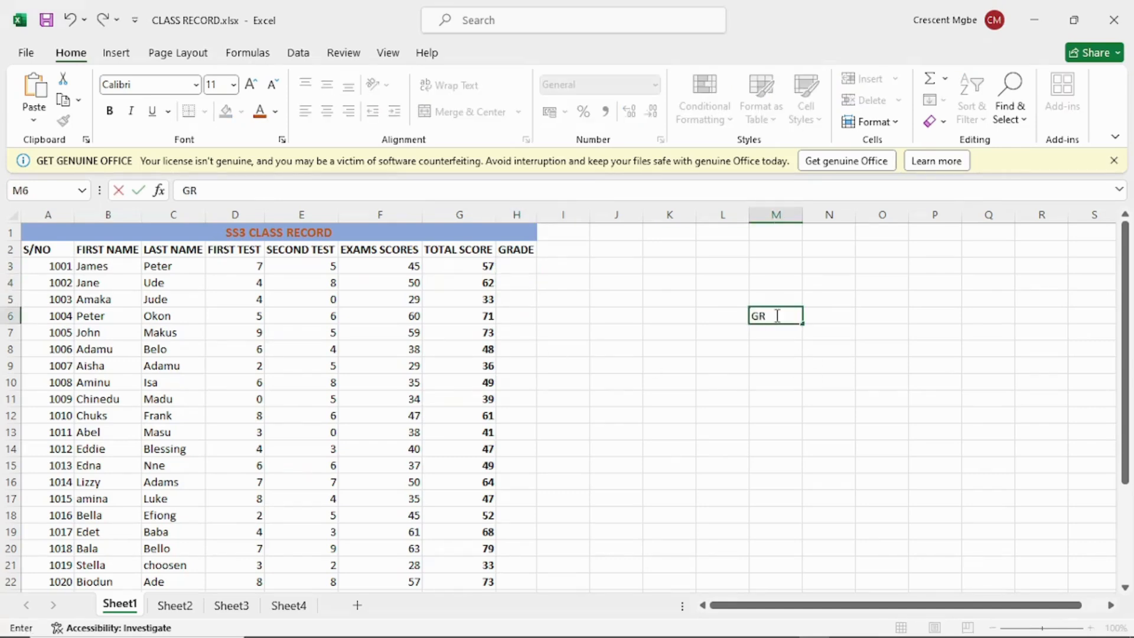
key("BackSpace")
key("BackSpace")
type("RANGE")
left_click(836, 322)
type("R")
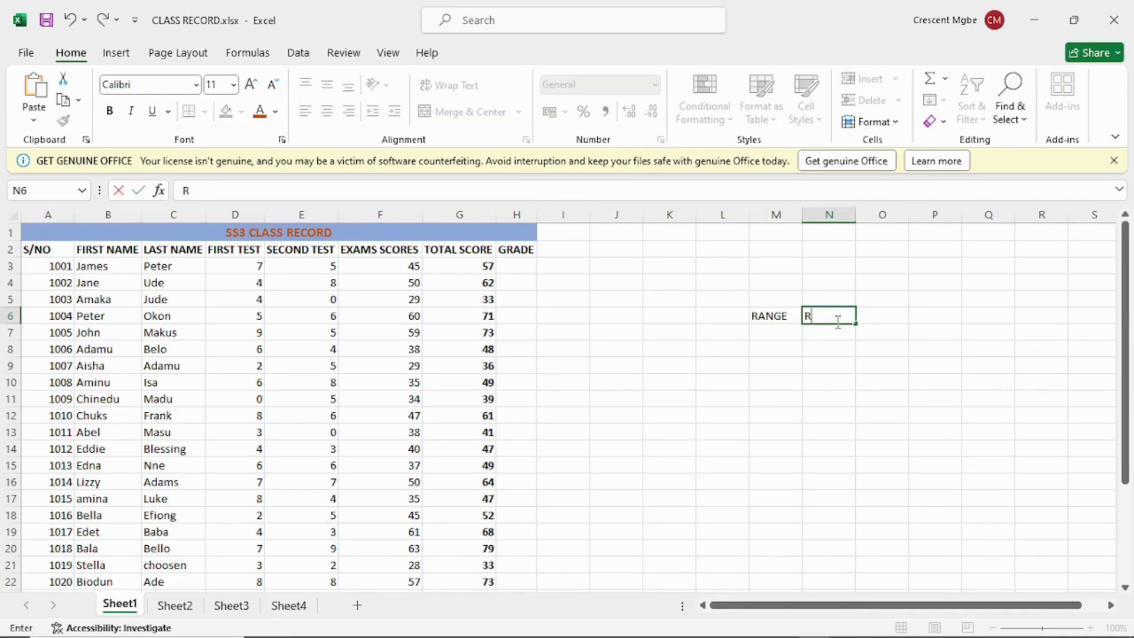
type("GRADE")
left_click(779, 333)
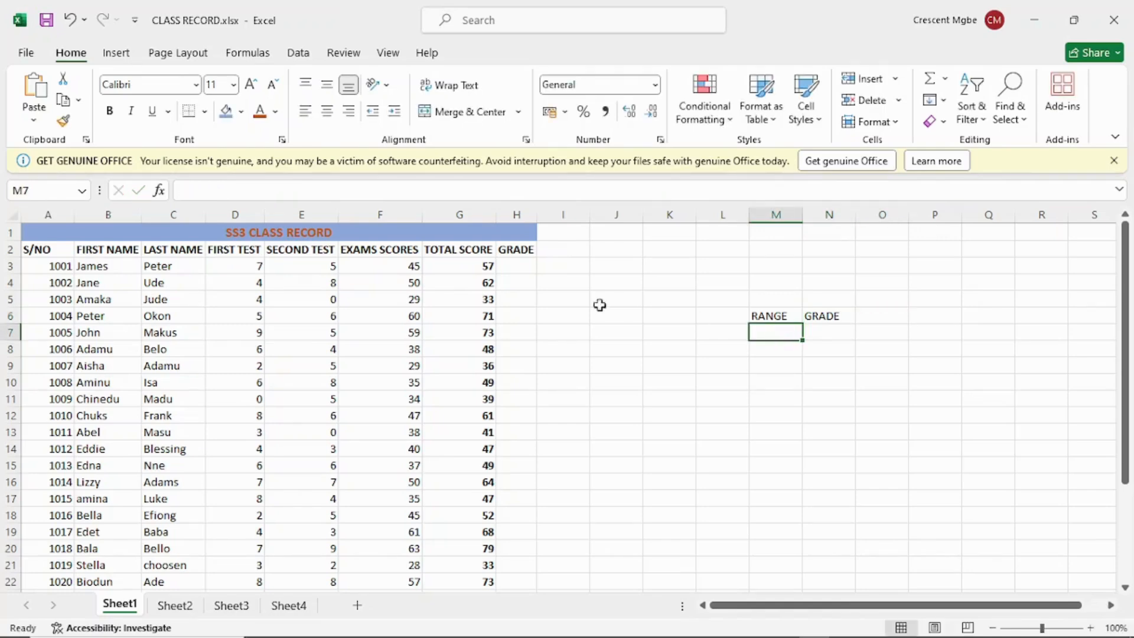
scroll(490, 307, "down", 2)
scroll(490, 317, "down", 3)
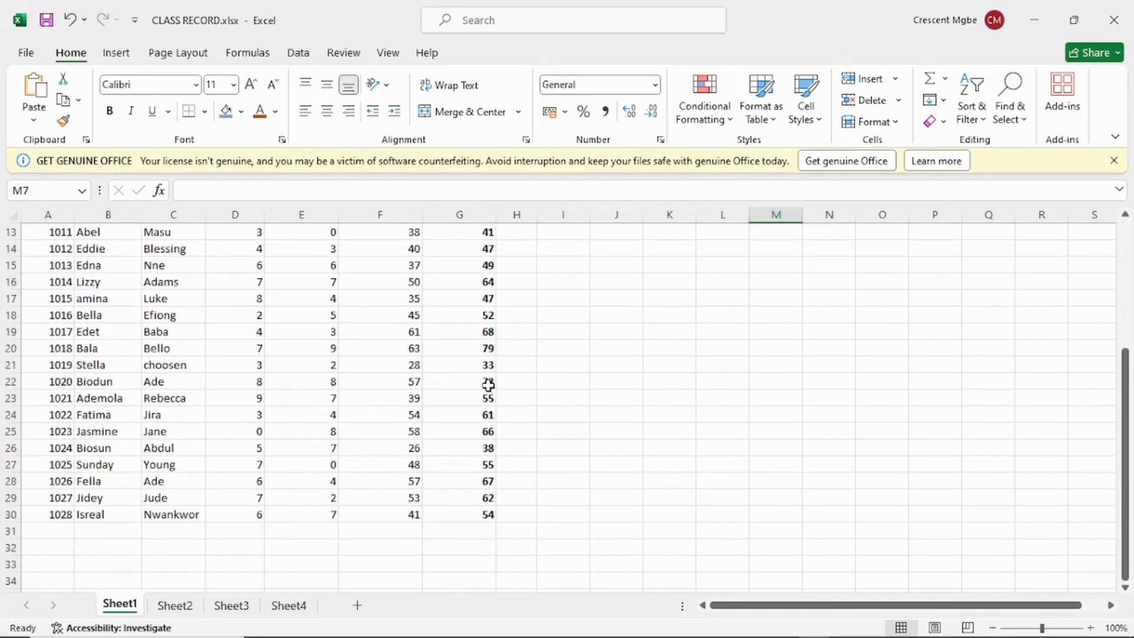
scroll(487, 384, "up", 4)
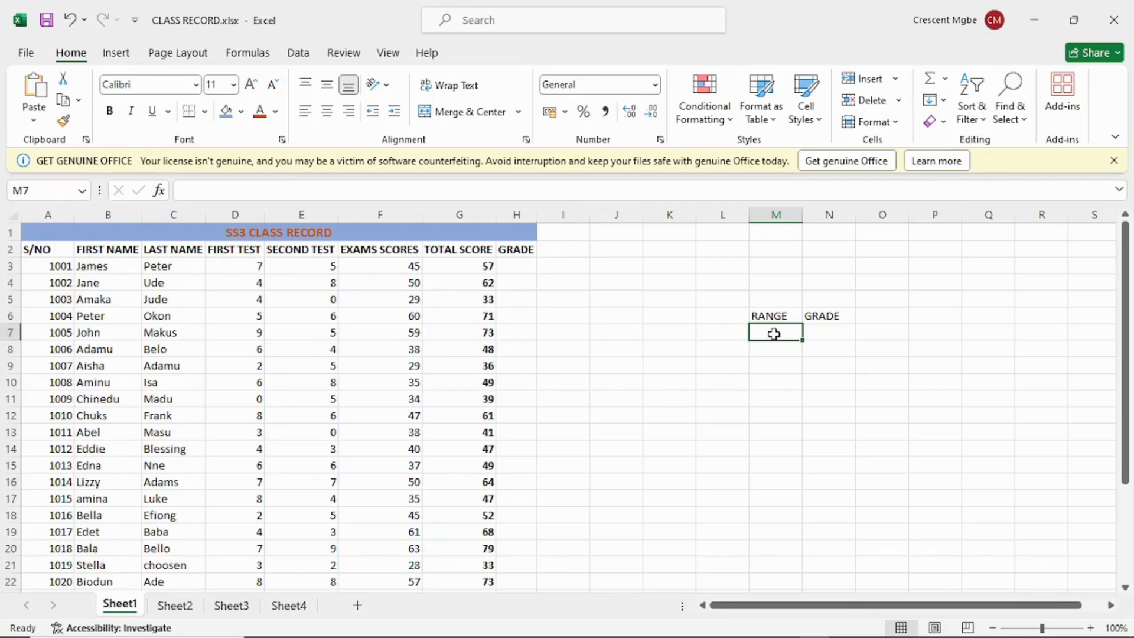
Enter the bands 70--100 as A, 60--69 as B and 50--59 as C in M7:N9
type("70")
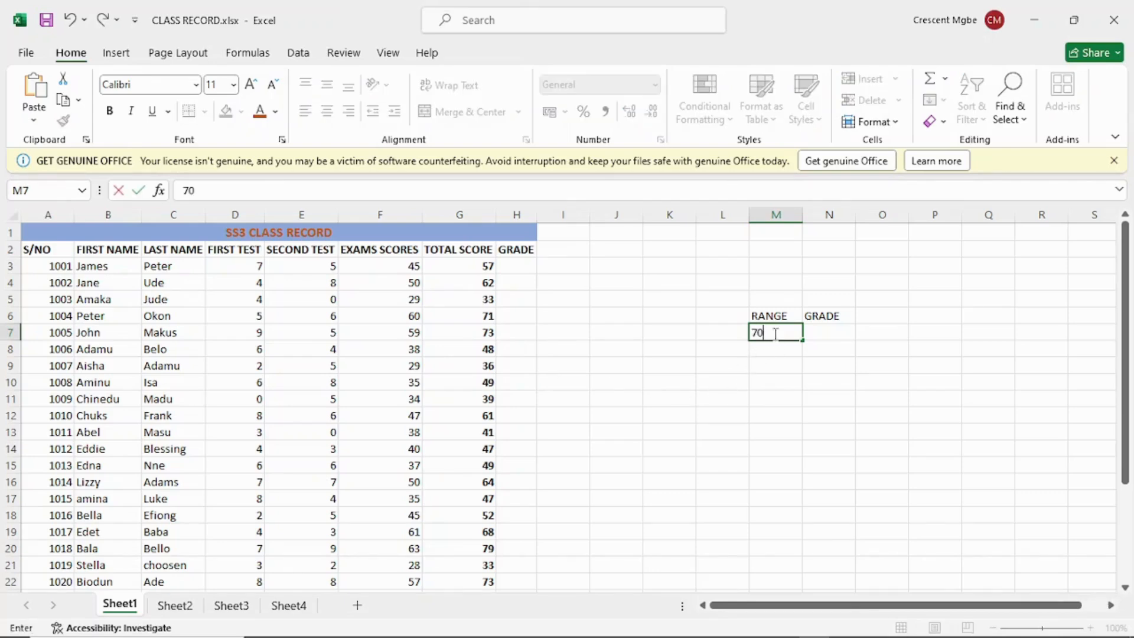
type("--100")
left_click(822, 330)
type("A")
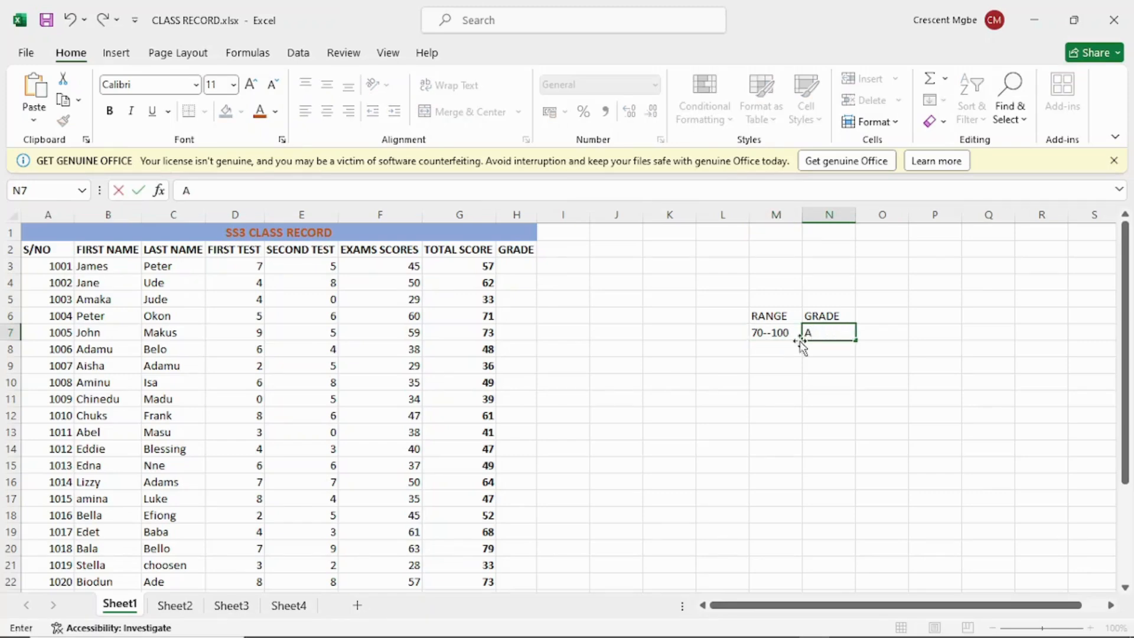
left_click(776, 351)
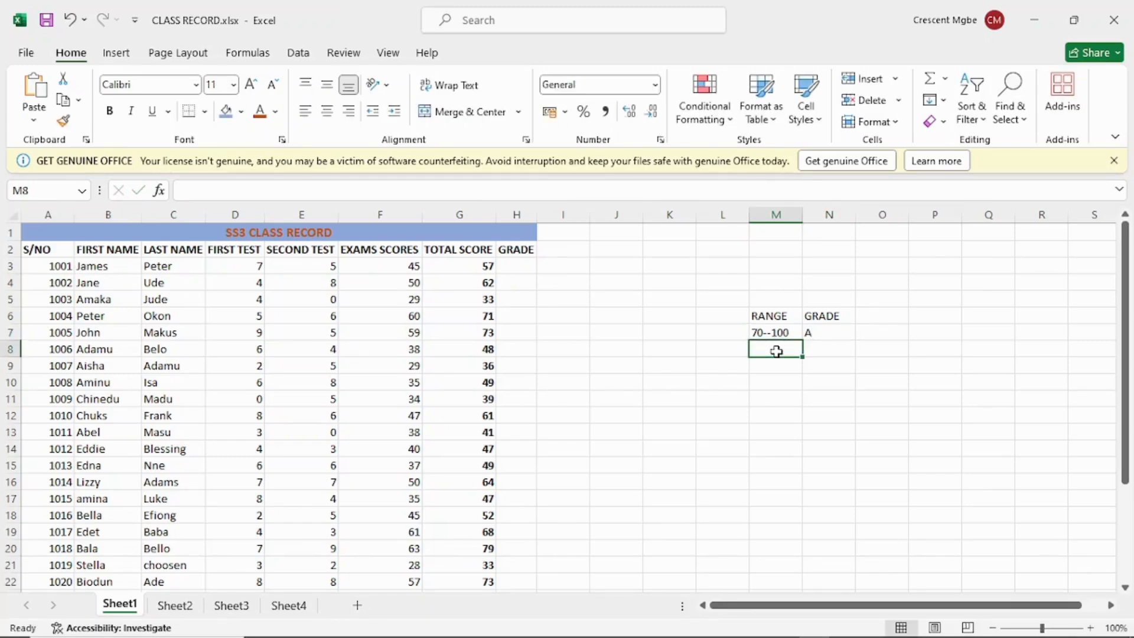
type("60--69")
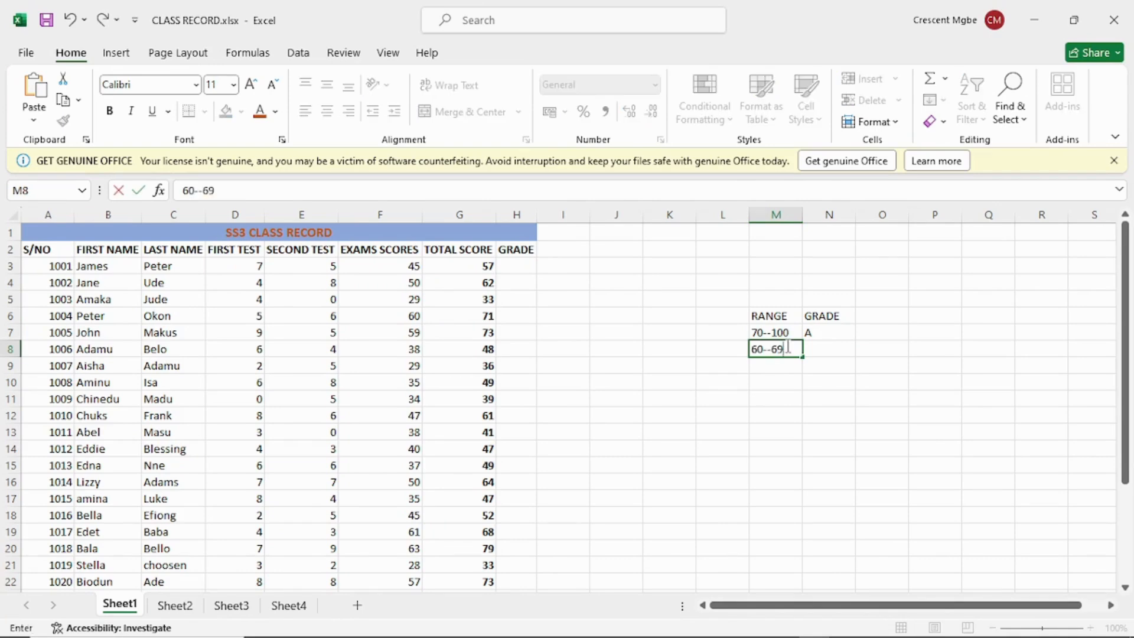
left_click(825, 354)
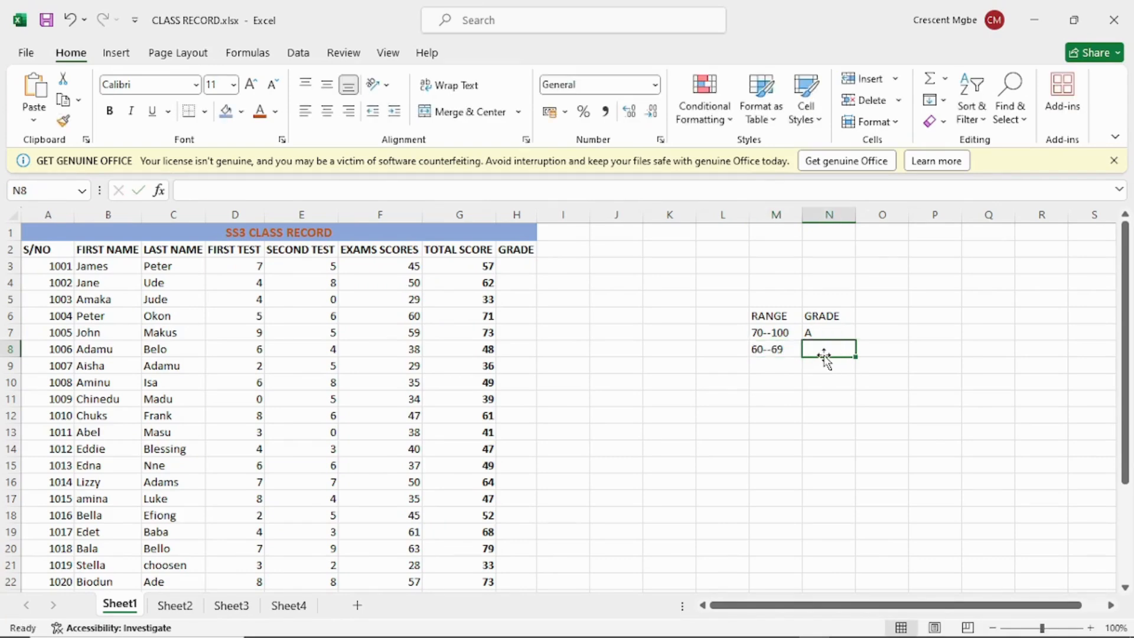
type("B")
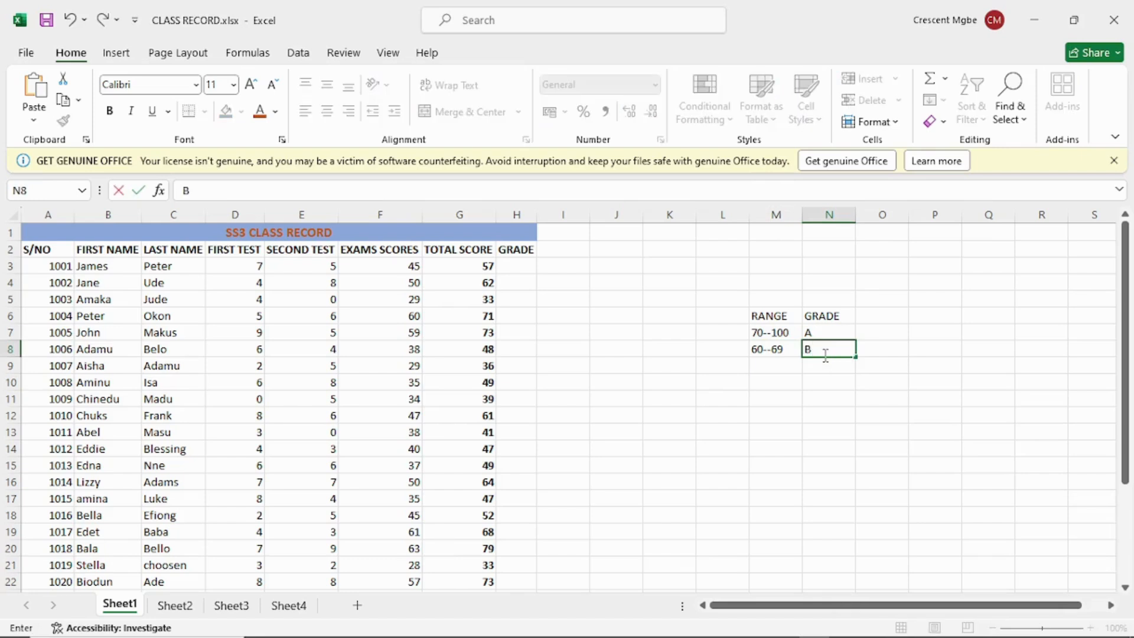
left_click(779, 364)
type("50")
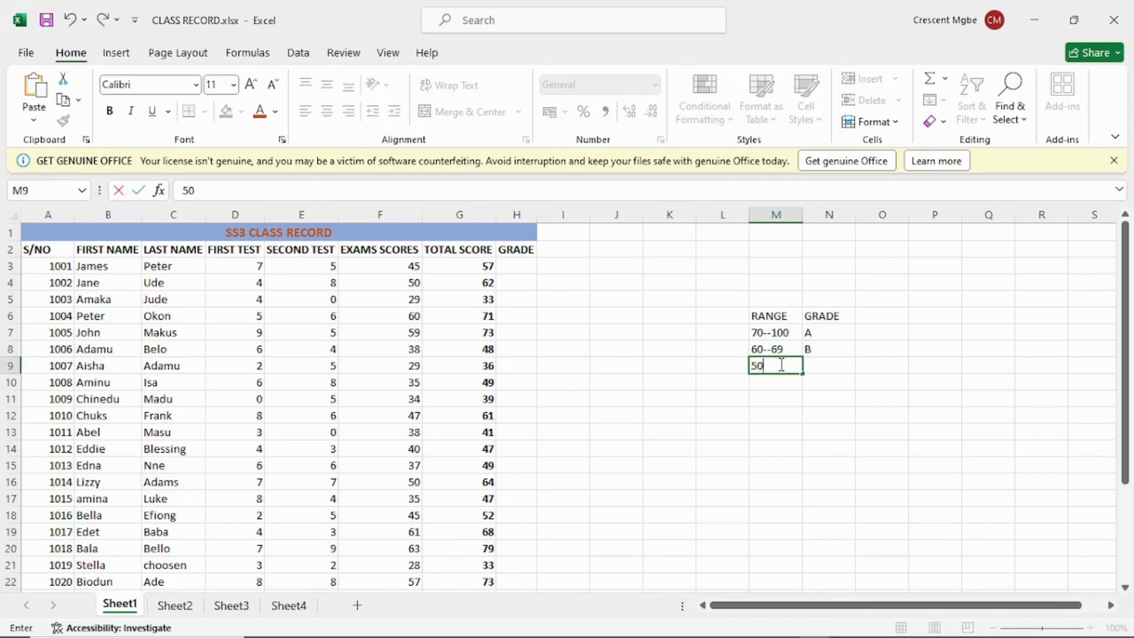
type("--59")
left_click(827, 368)
type("C")
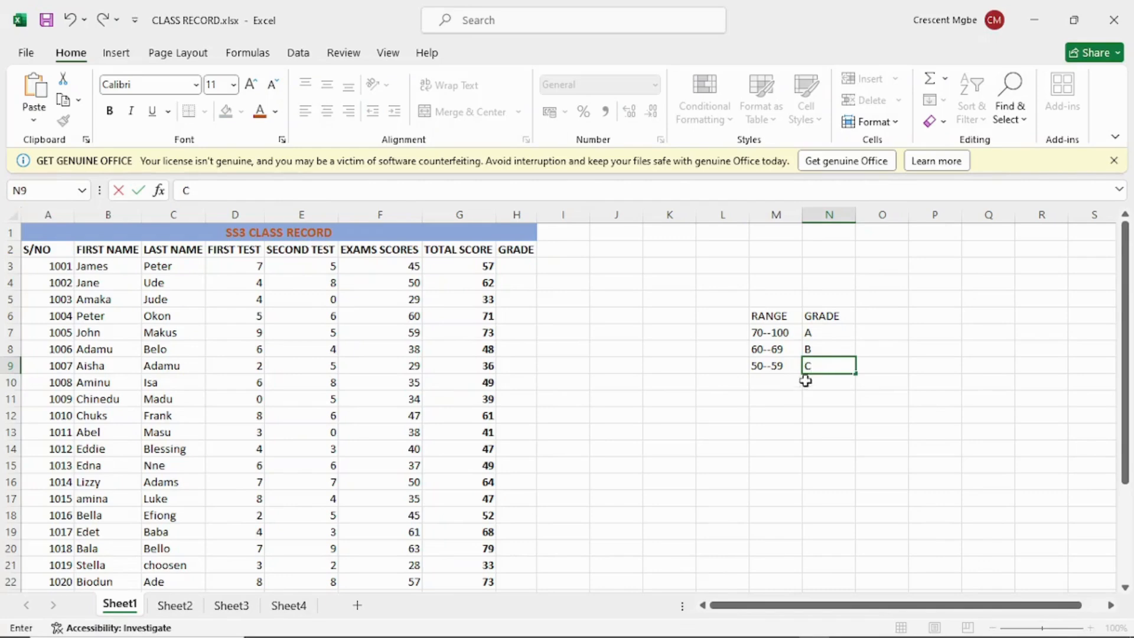
left_click(775, 388)
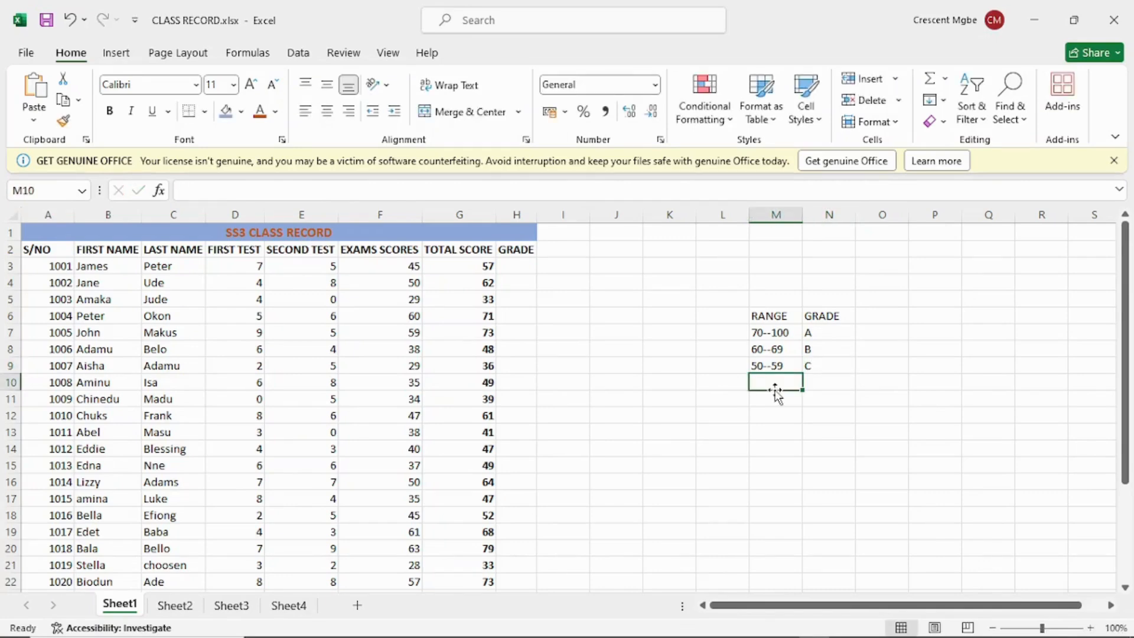
type("40")
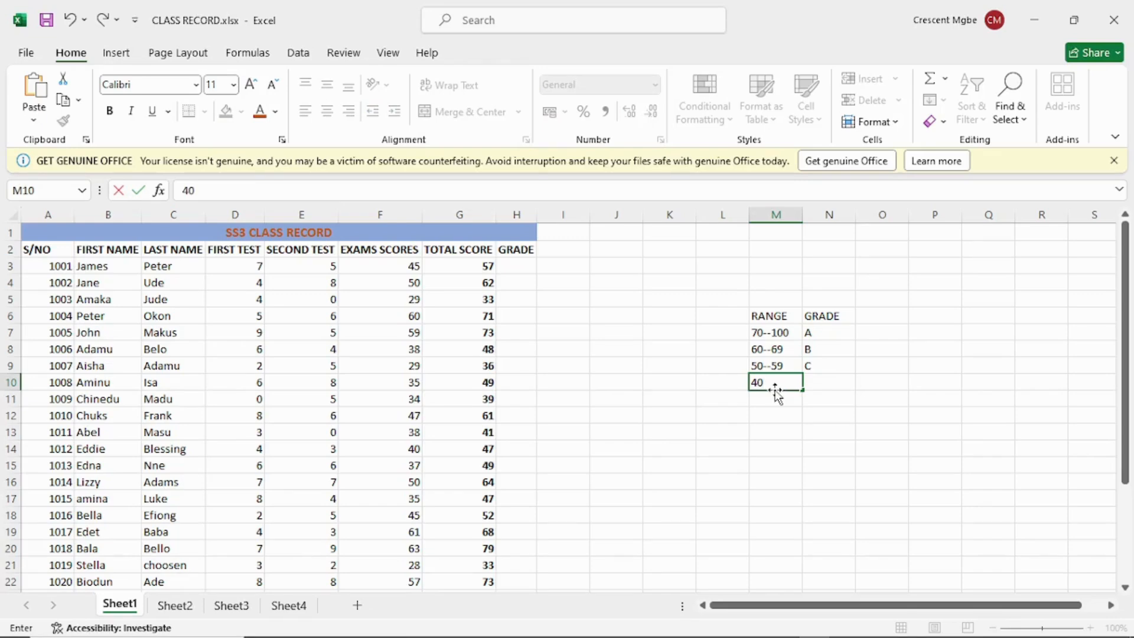
type("--49")
Correct the next range to 40--49 with grade D, then add 30--39 with grade E
left_click(826, 386)
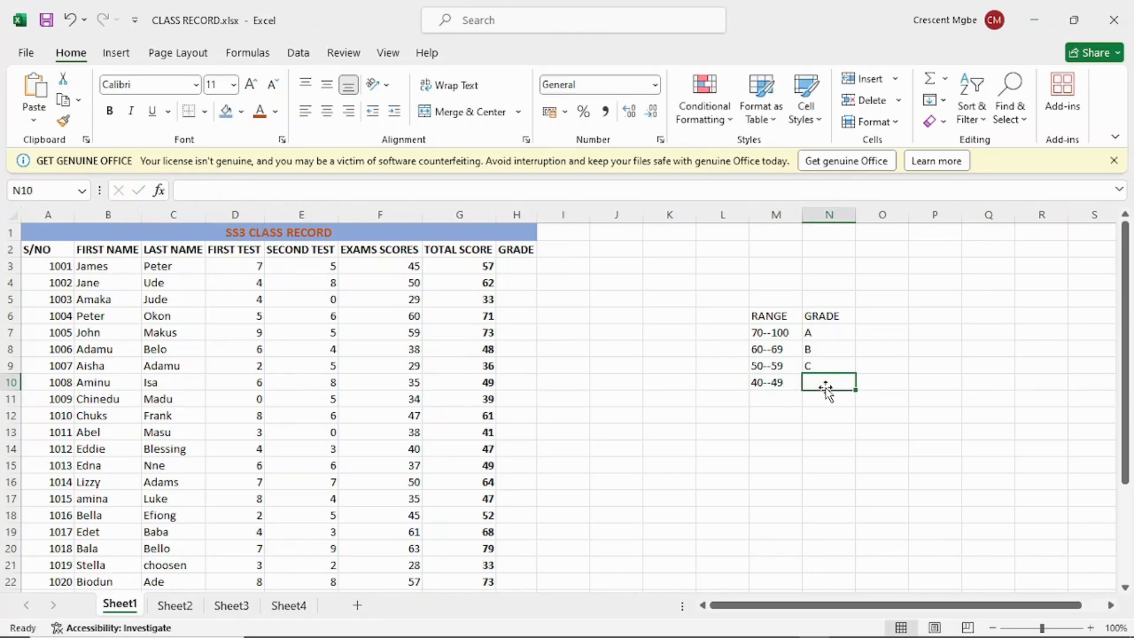
type("D")
left_click(773, 398)
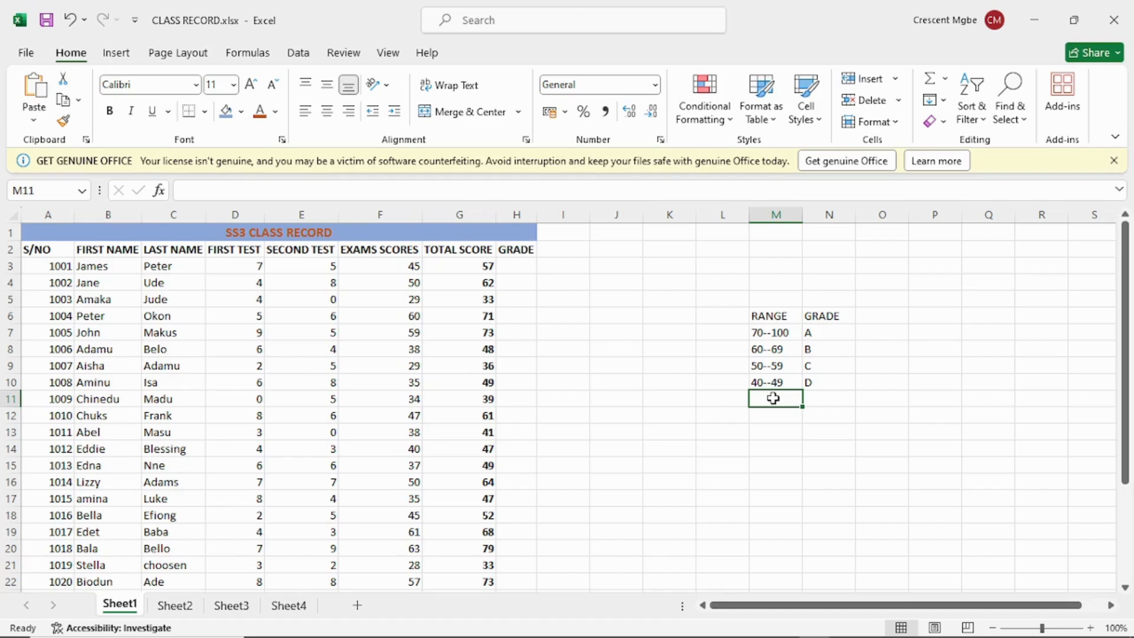
type("30--")
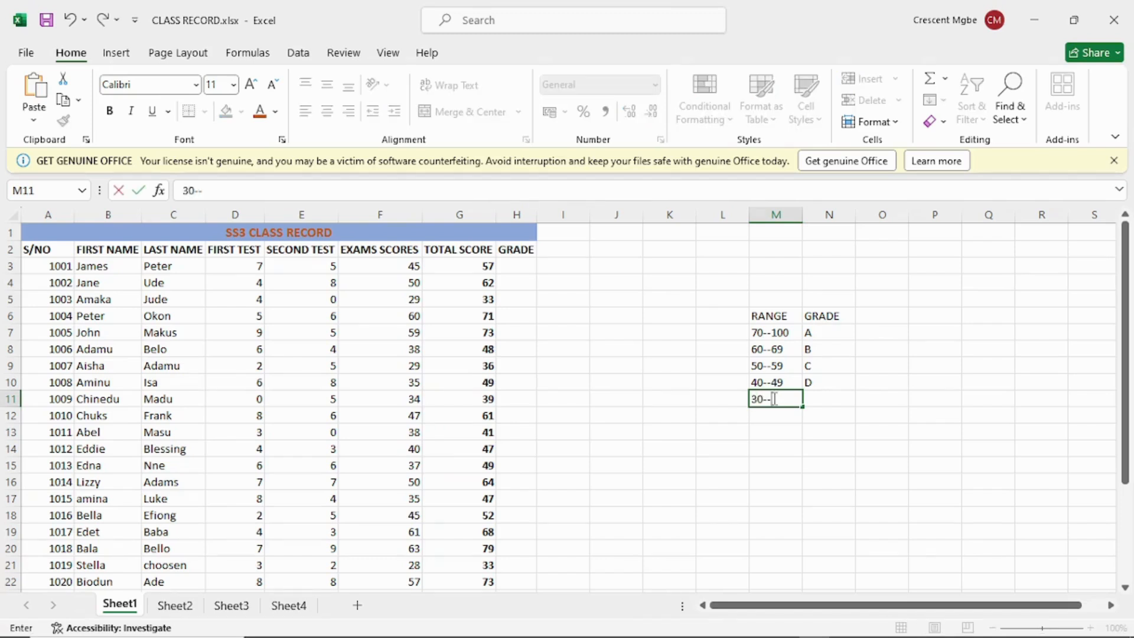
type("39")
left_click(815, 401)
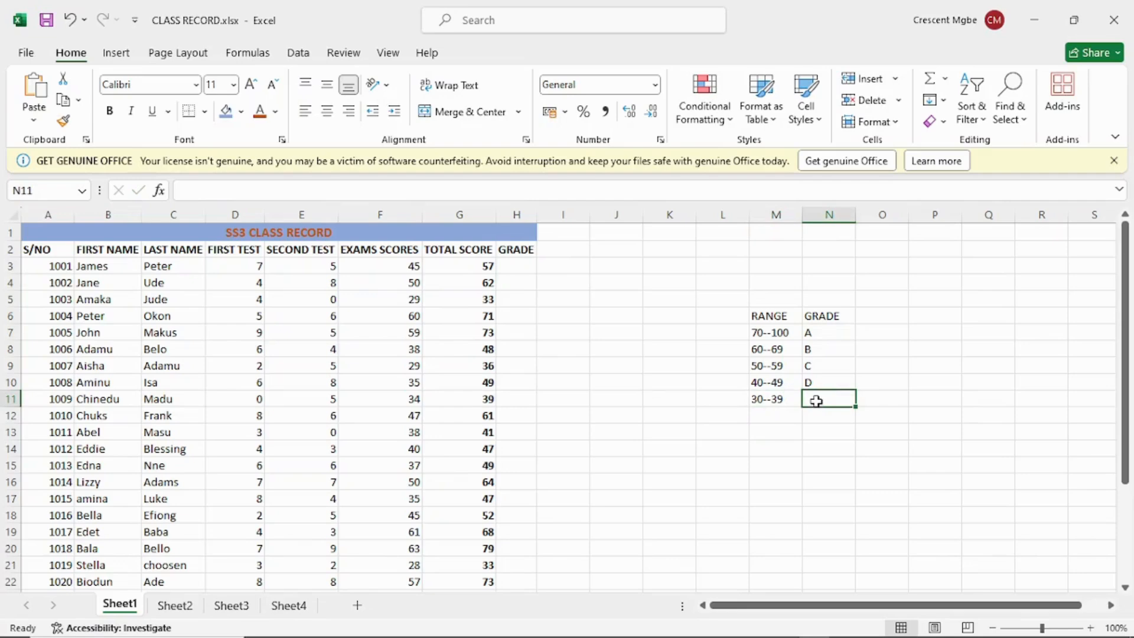
type("E")
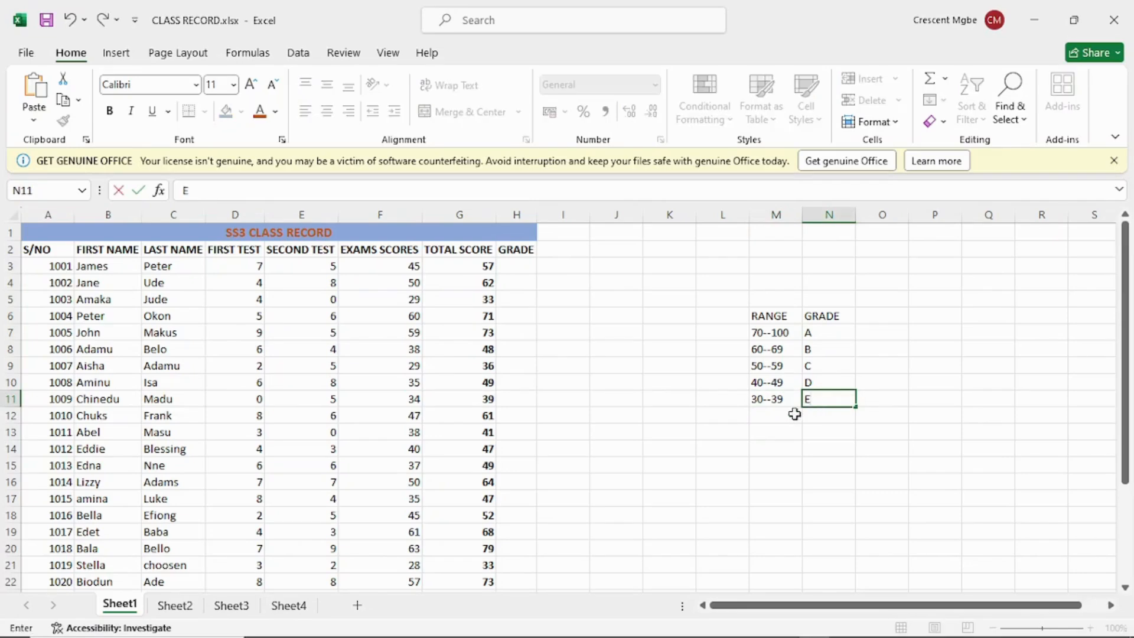
left_click(781, 415)
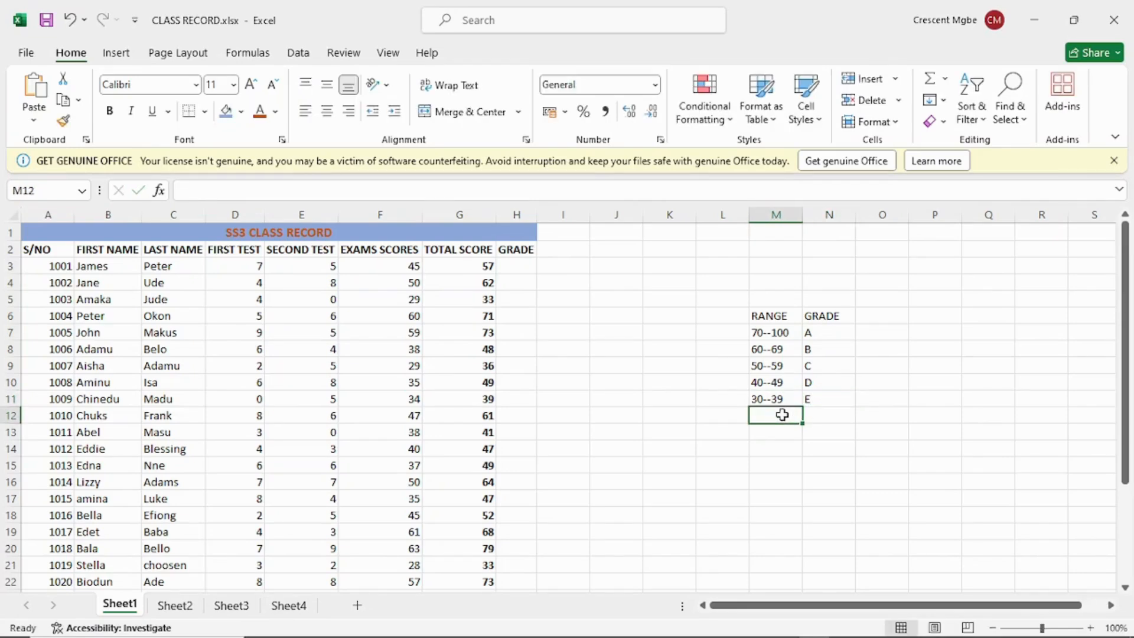
Add the final band 0---29 with grade F, replacing a mistyped 7
type("0--")
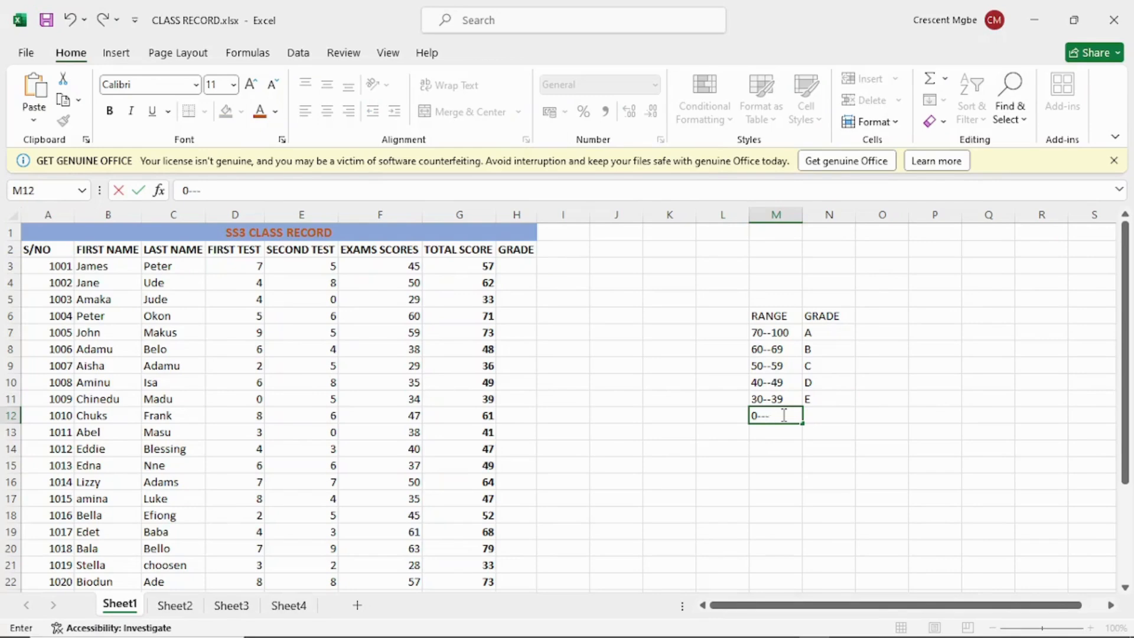
type("-29")
left_click(823, 417)
type("7")
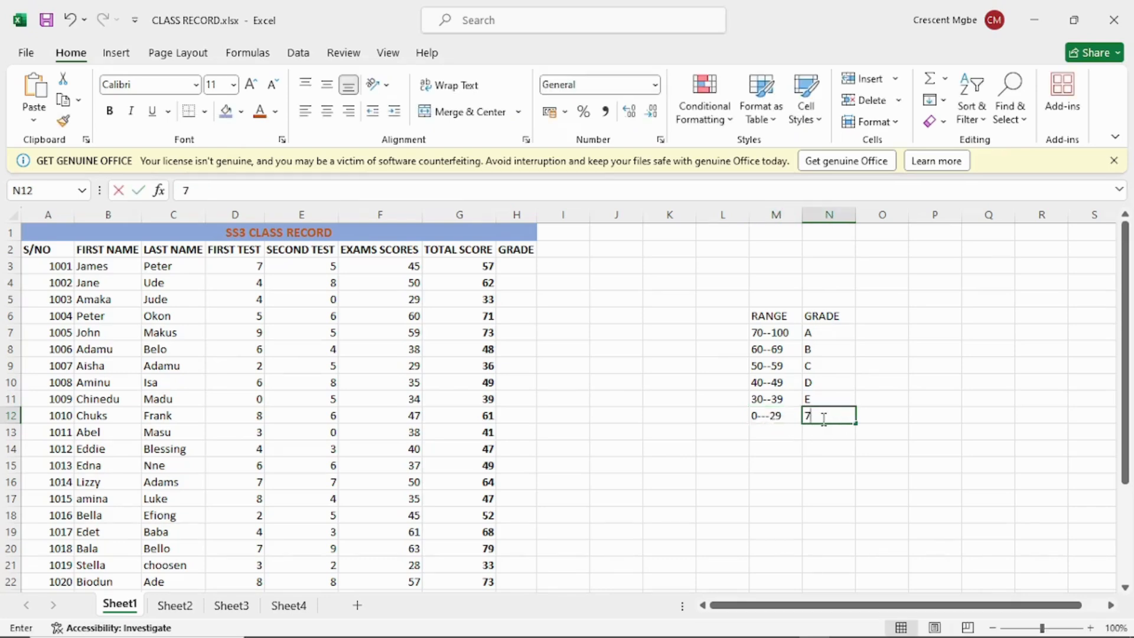
key("BackSpace")
type("F")
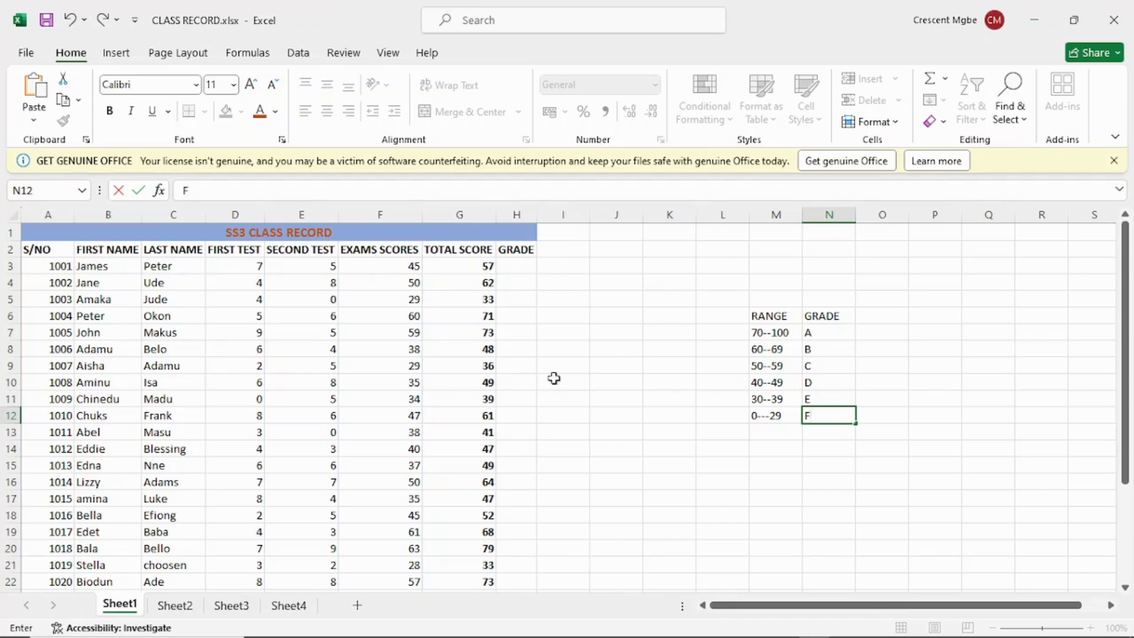
left_click(515, 267)
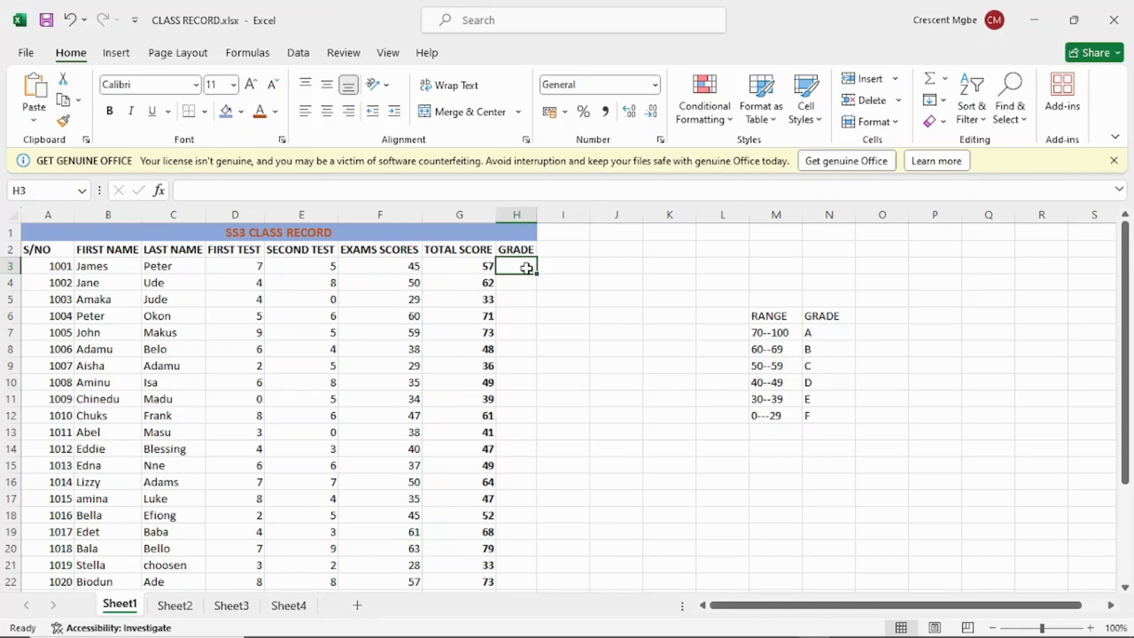
type("C")
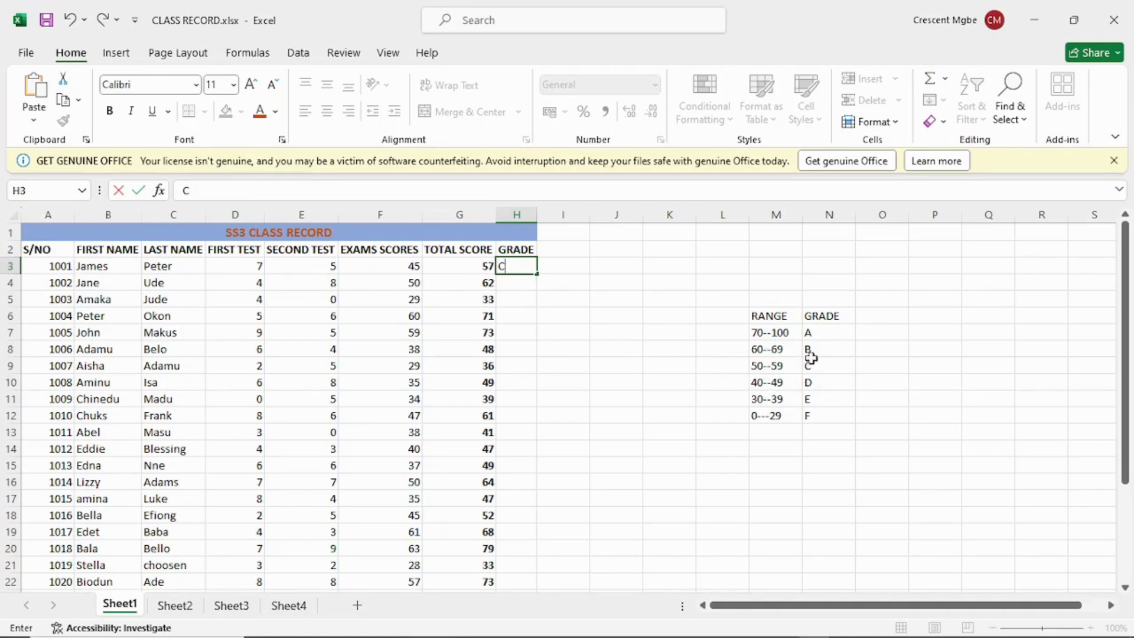
left_click(514, 289)
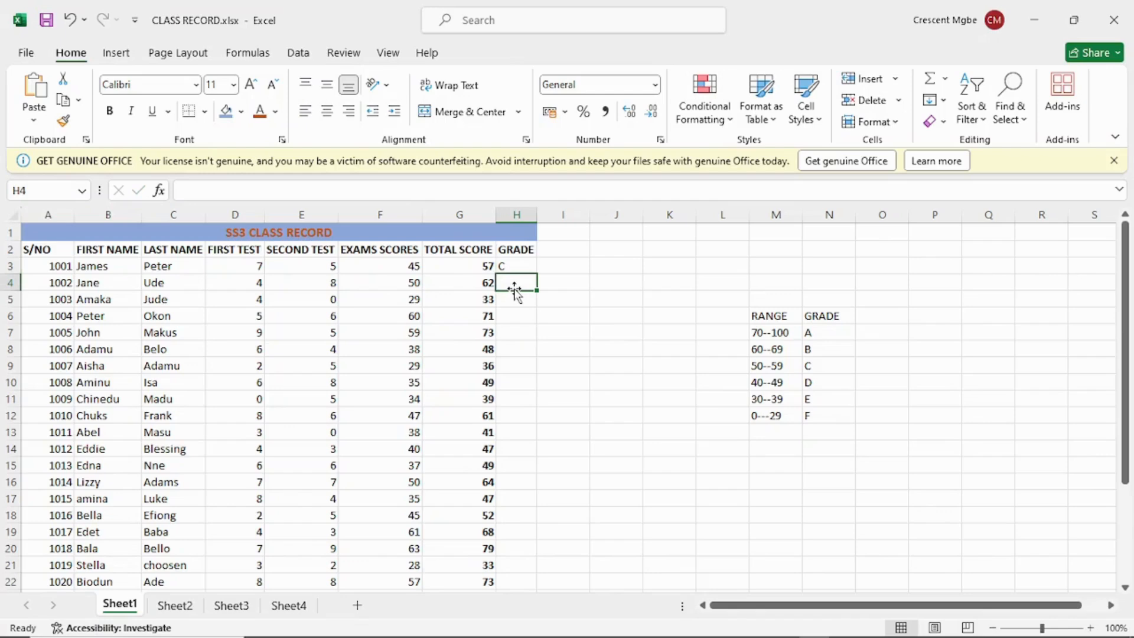
type("B")
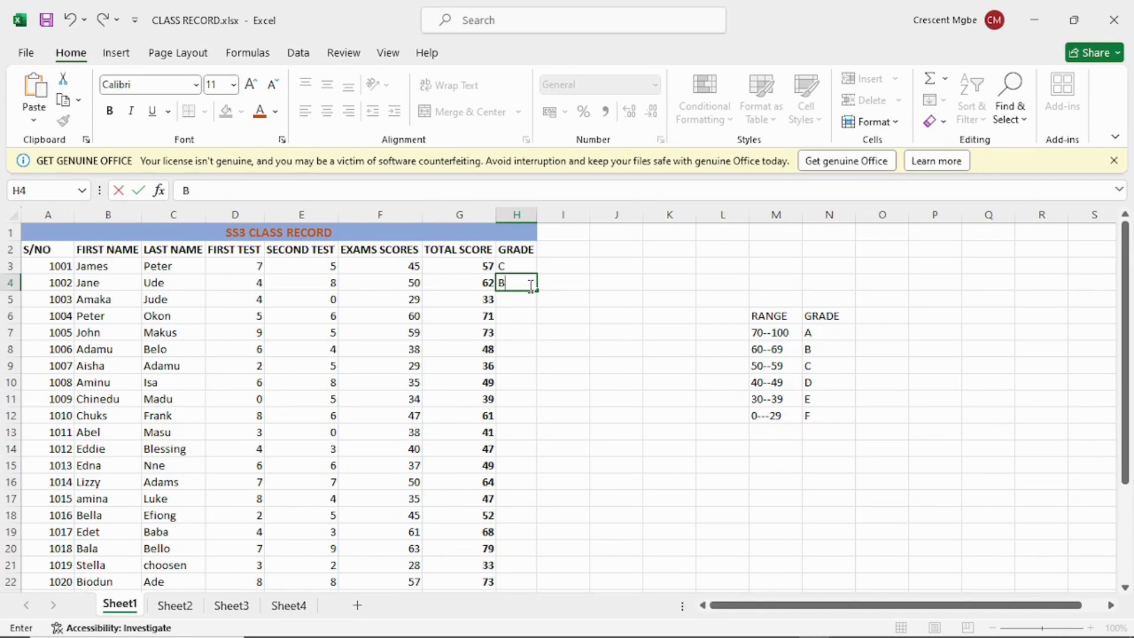
key("Escape")
left_click(510, 264)
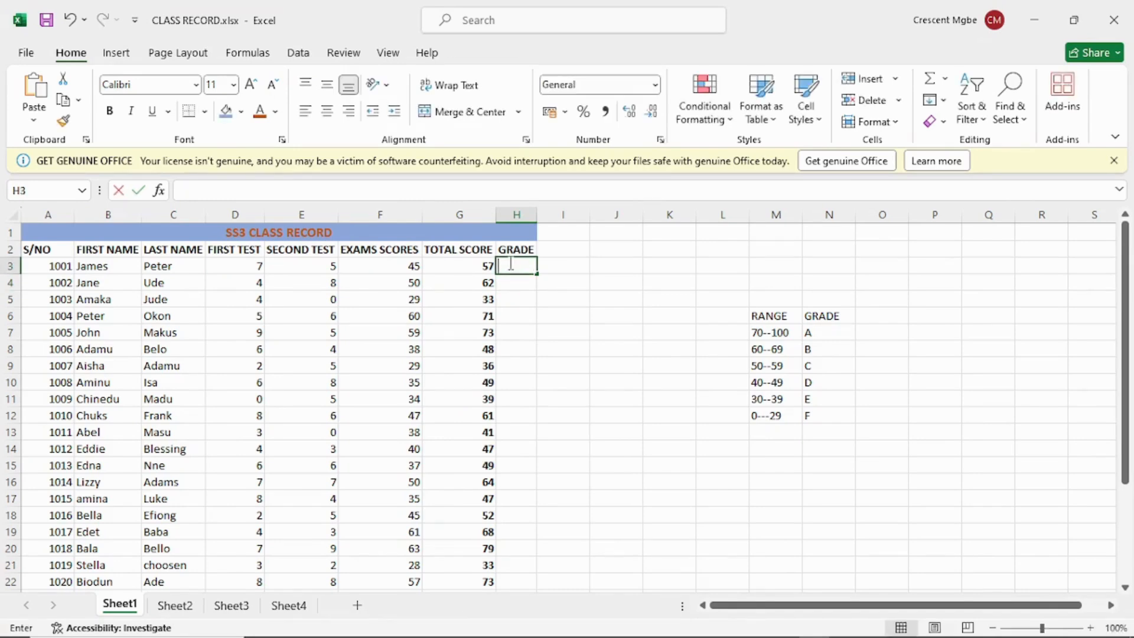
key("BackSpace")
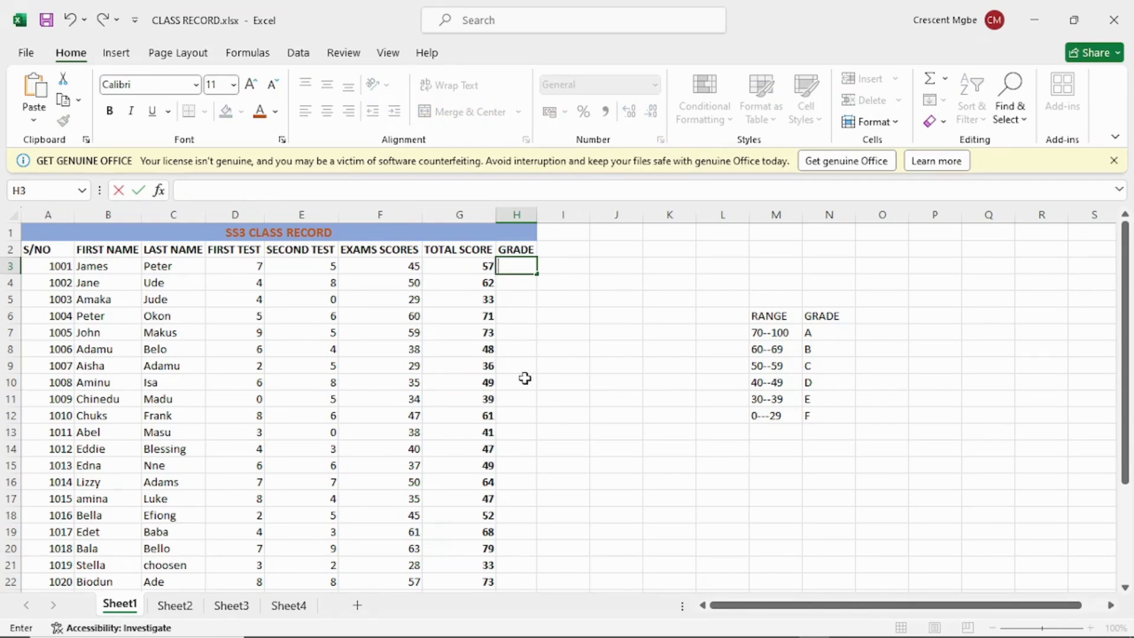
left_click(626, 302)
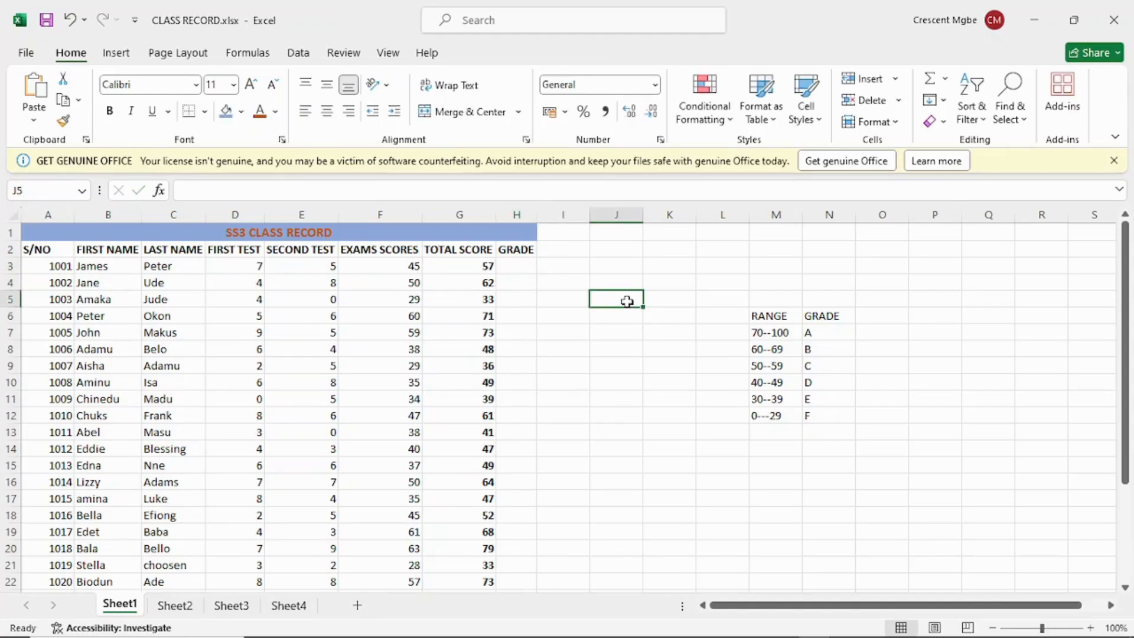
Type IF in J5 and IFS in J6 as function-name notes beside the table
type("IF")
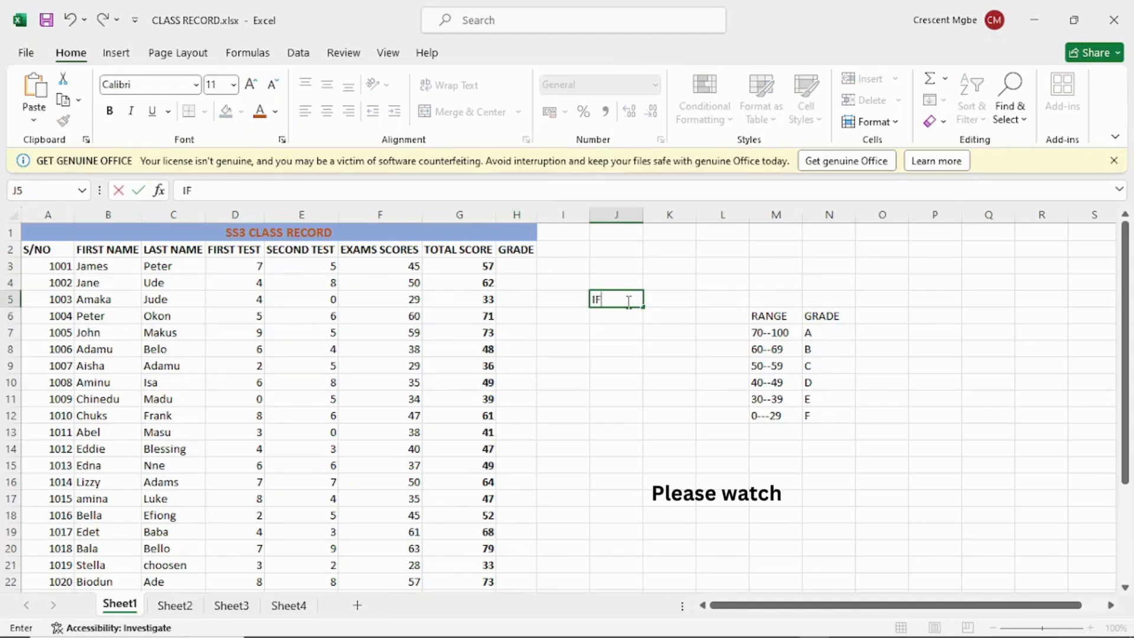
left_click(609, 317)
type("IF")
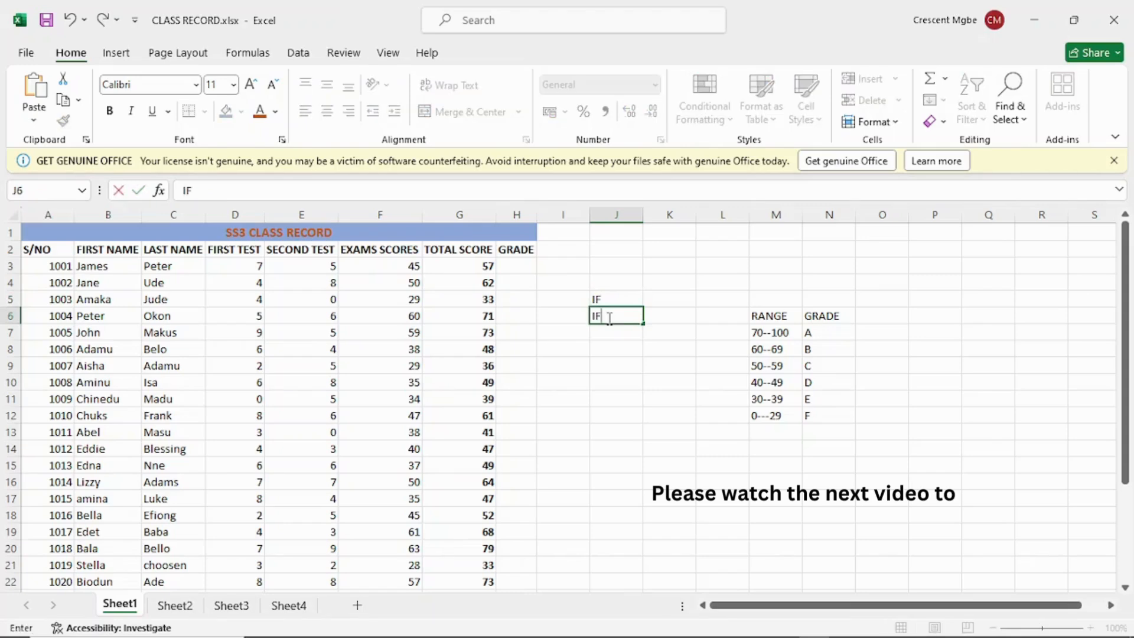
type("S")
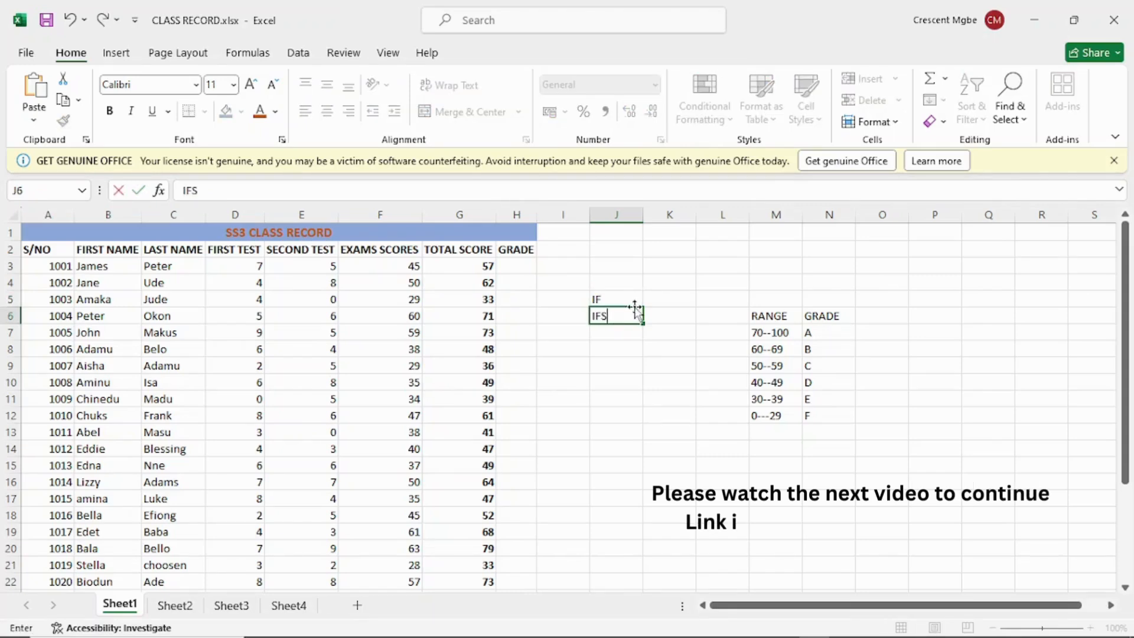
left_click(620, 297)
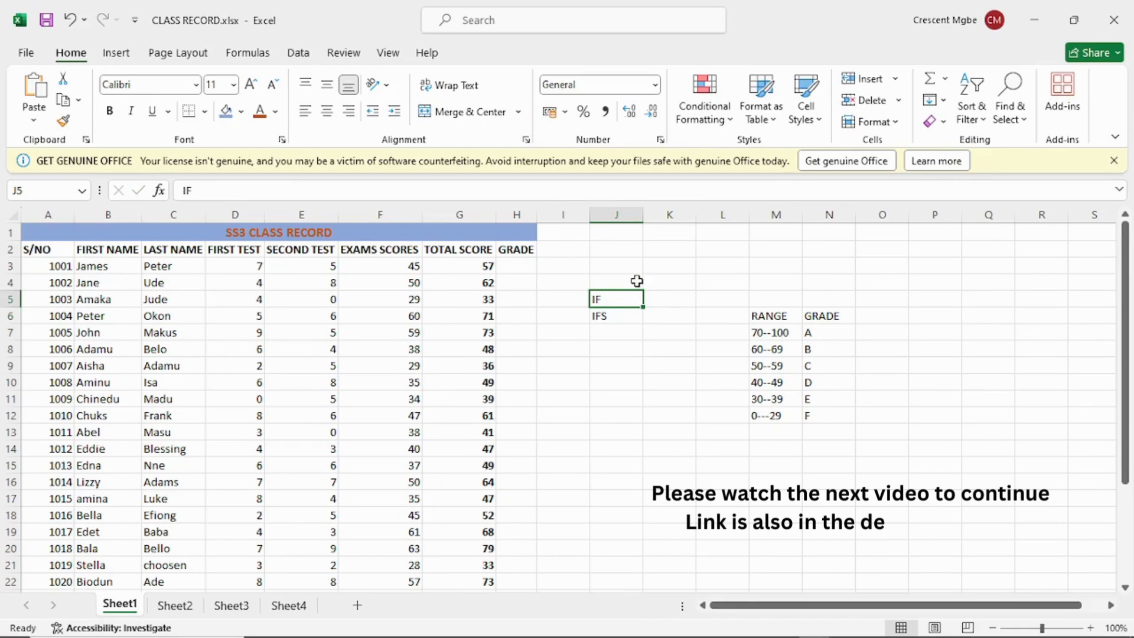